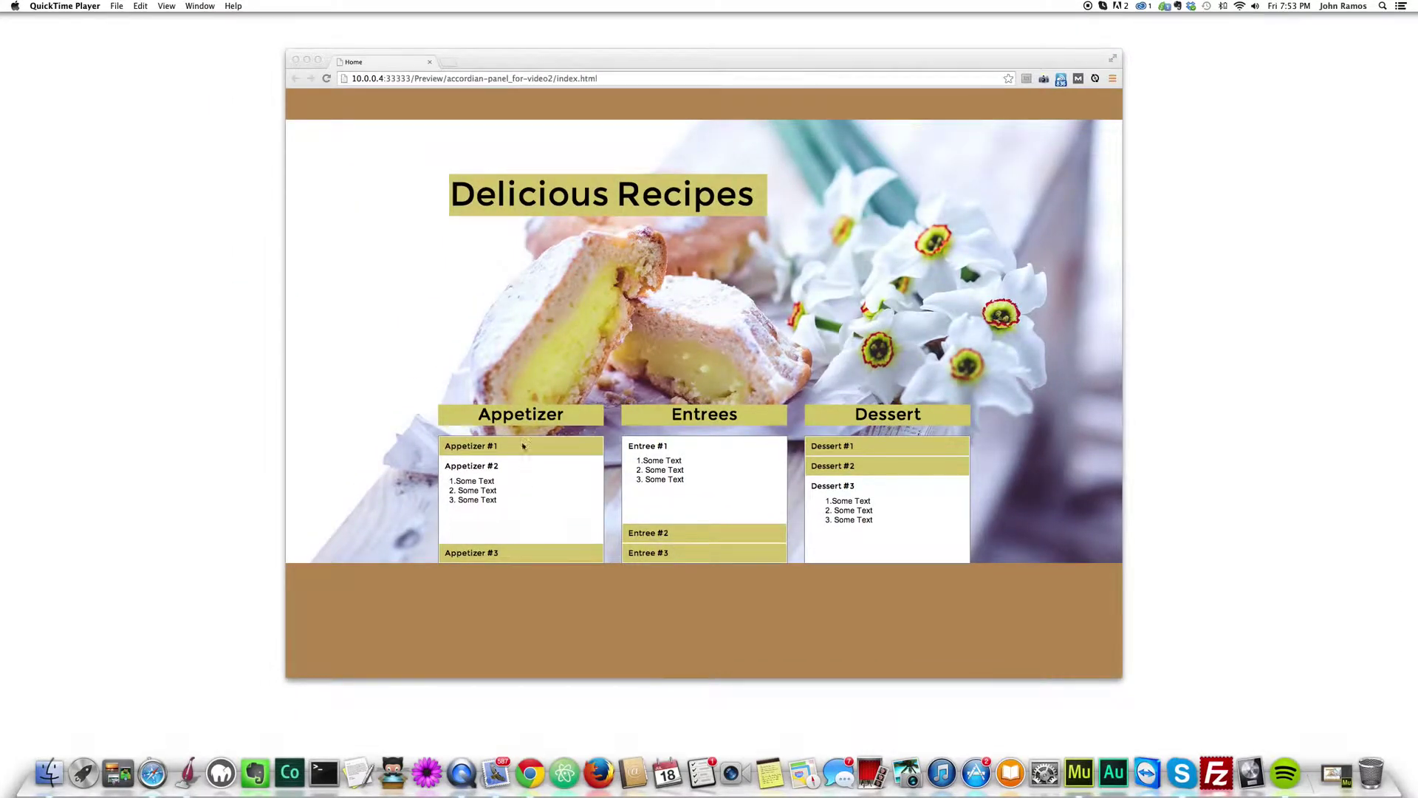
Try out the collapsible sections of the Appetizer, Entrees and Dessert accordions in the browser preview.
left_click(434, 193)
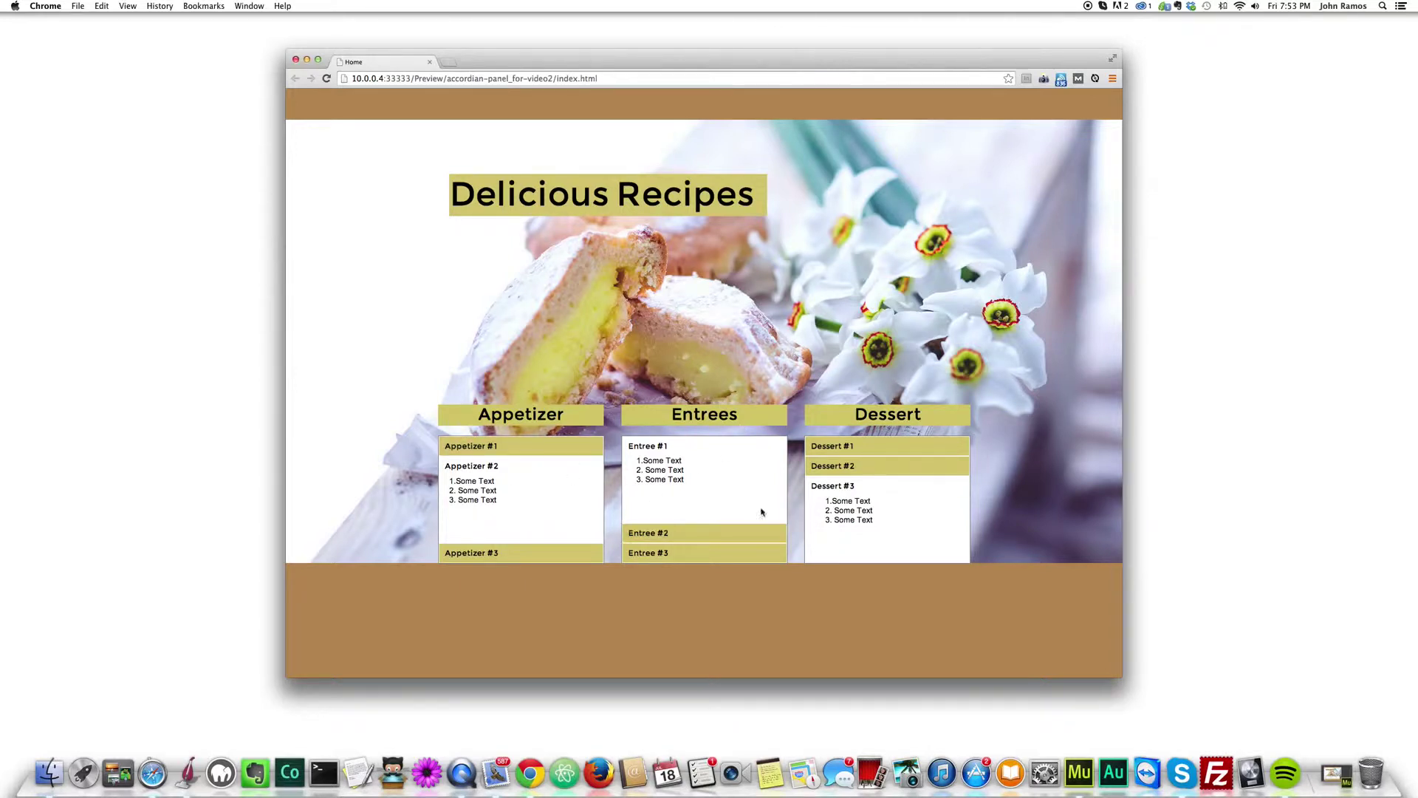
left_click(491, 446)
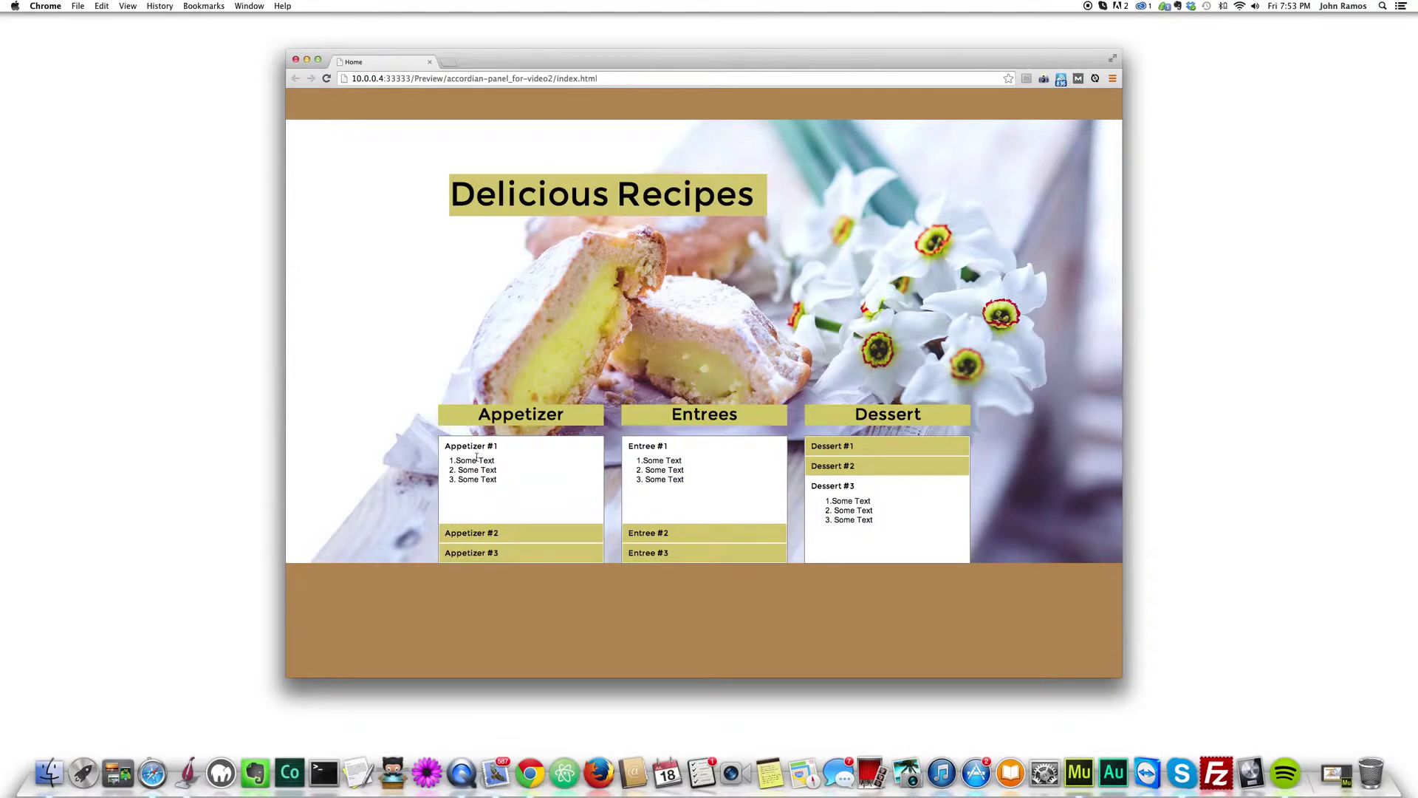
left_click(481, 446)
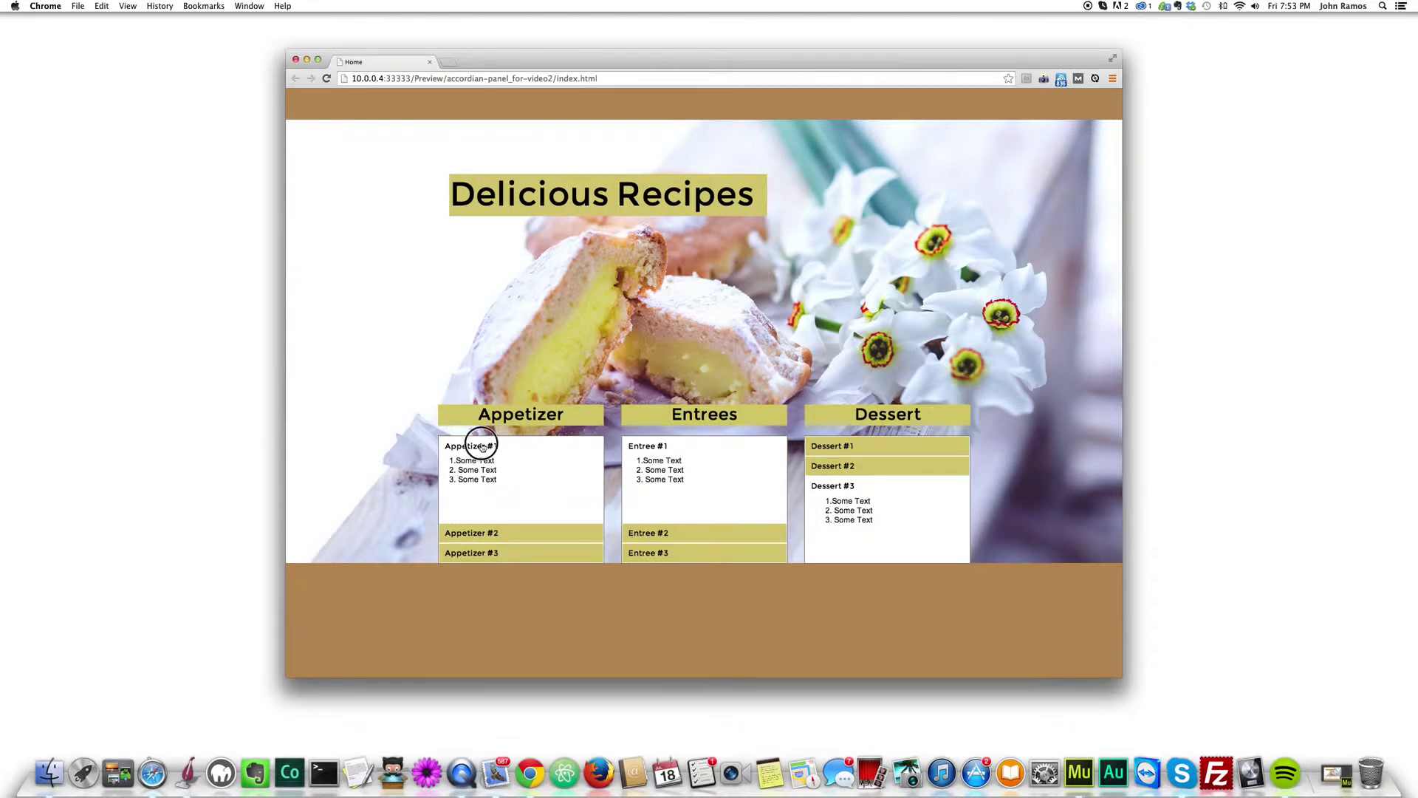
left_click(484, 535)
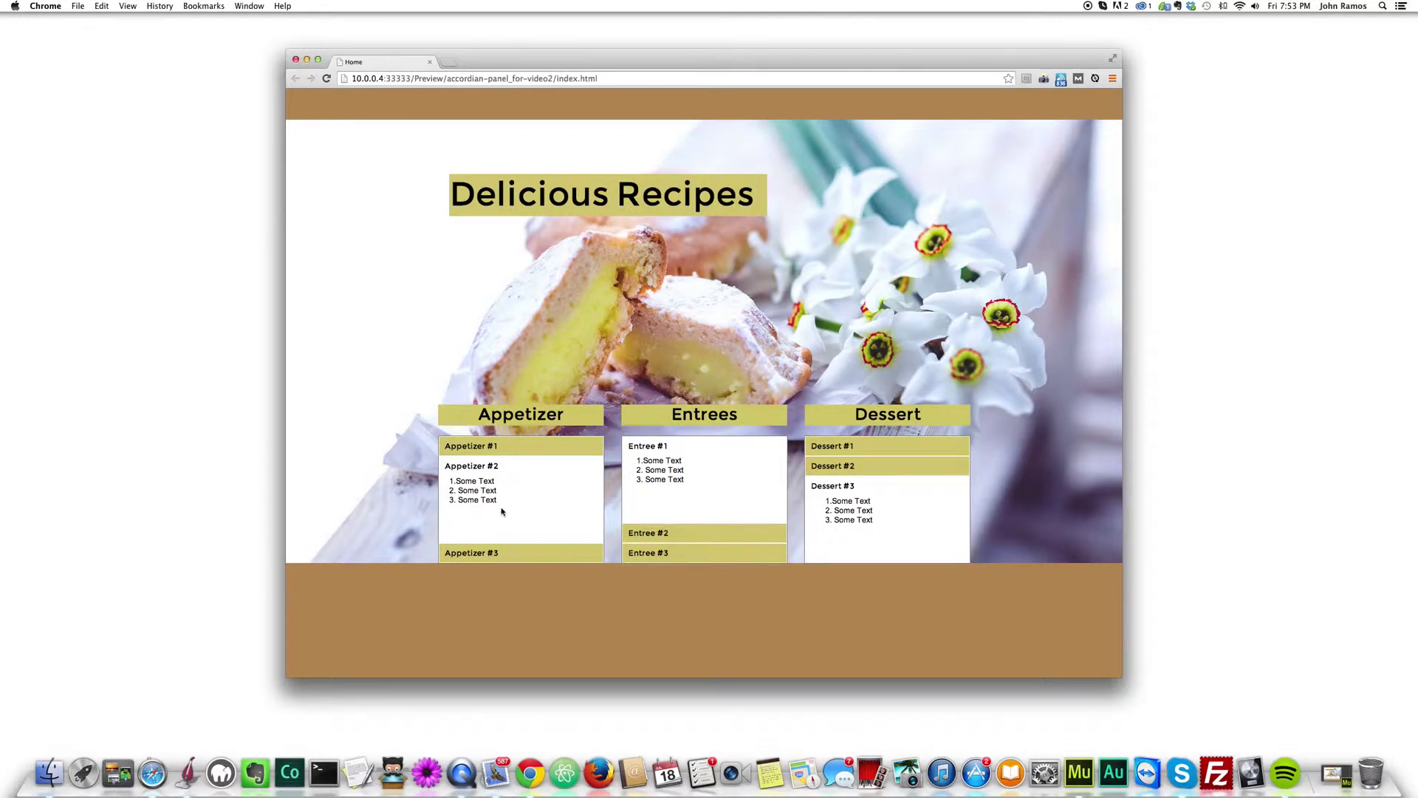
left_click(486, 554)
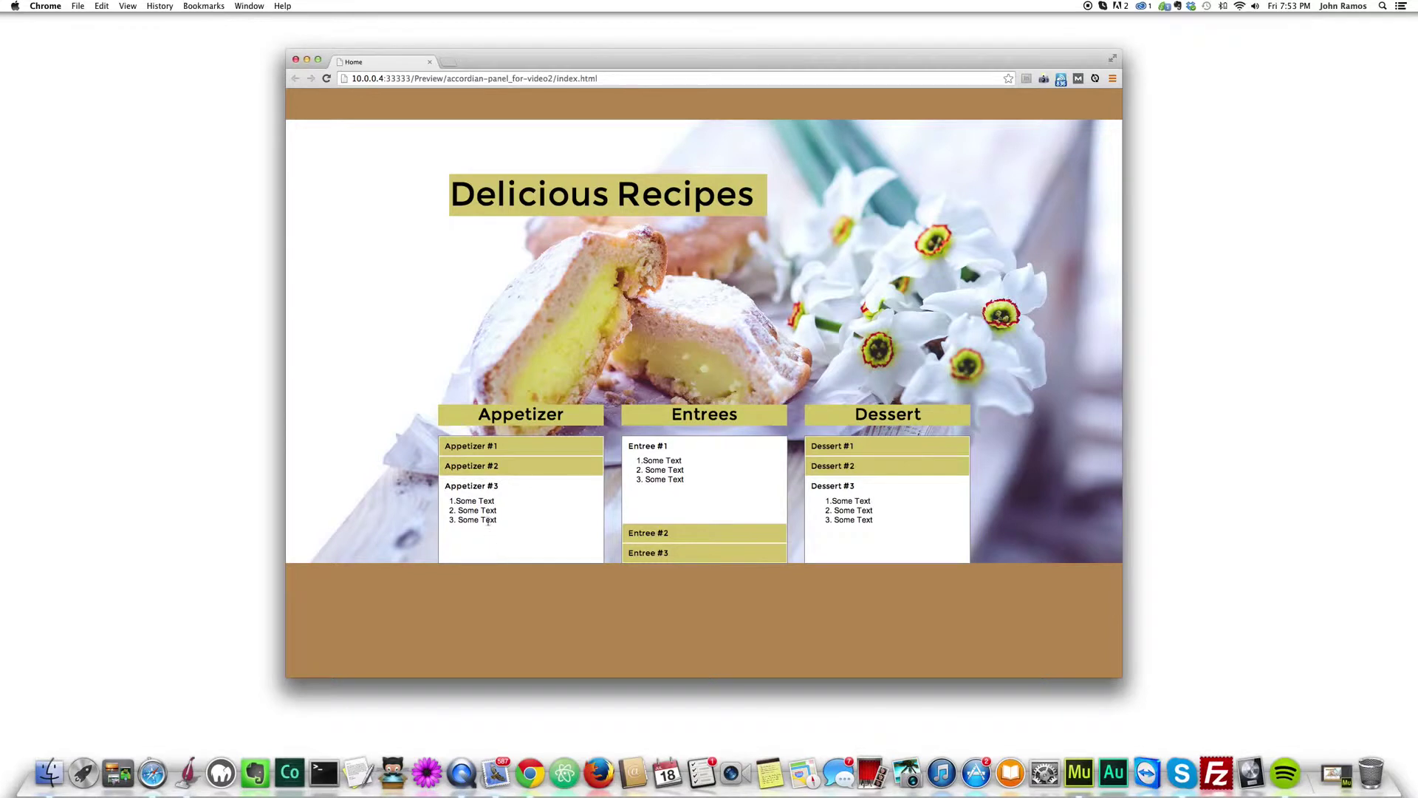
left_click(743, 563)
left_click(700, 551)
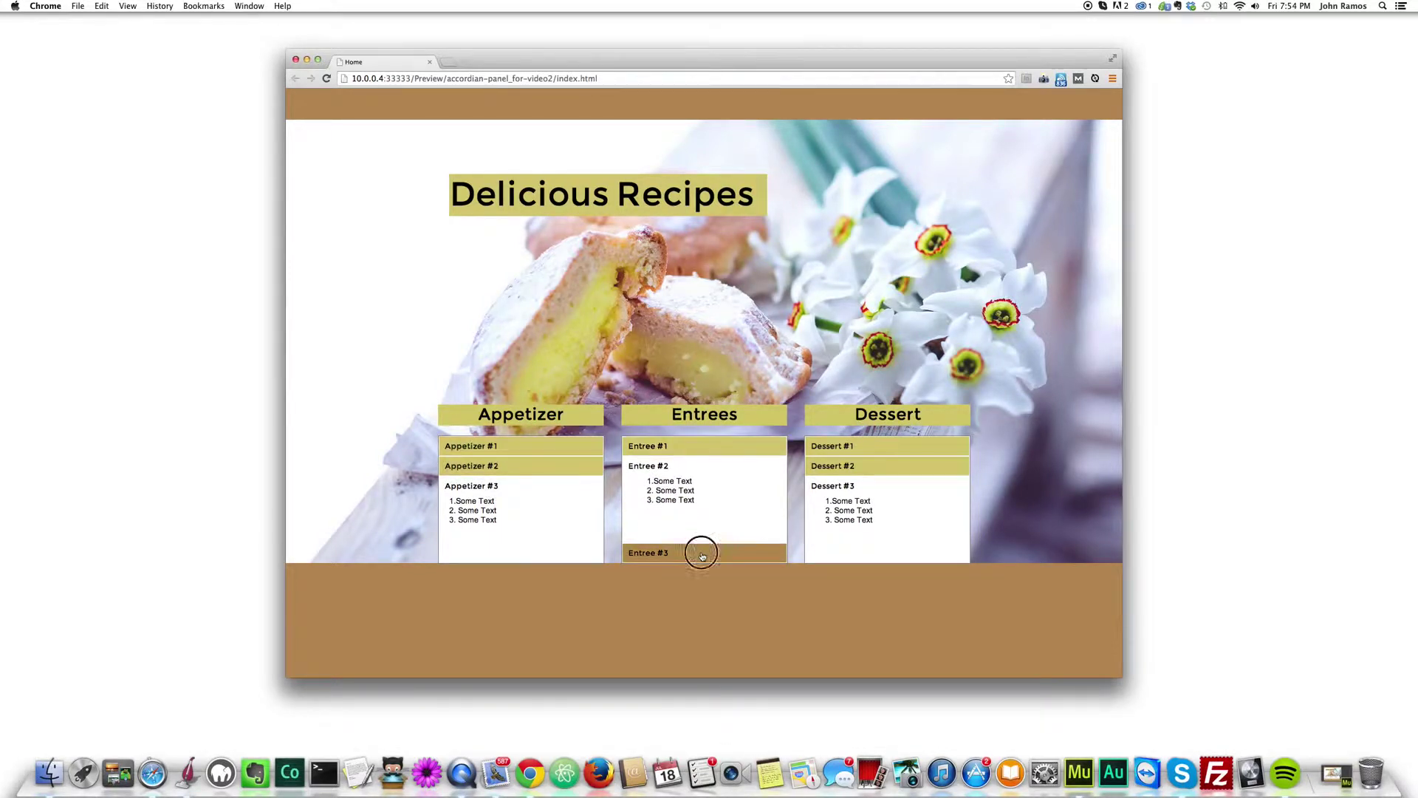
left_click(872, 446)
left_click(879, 518)
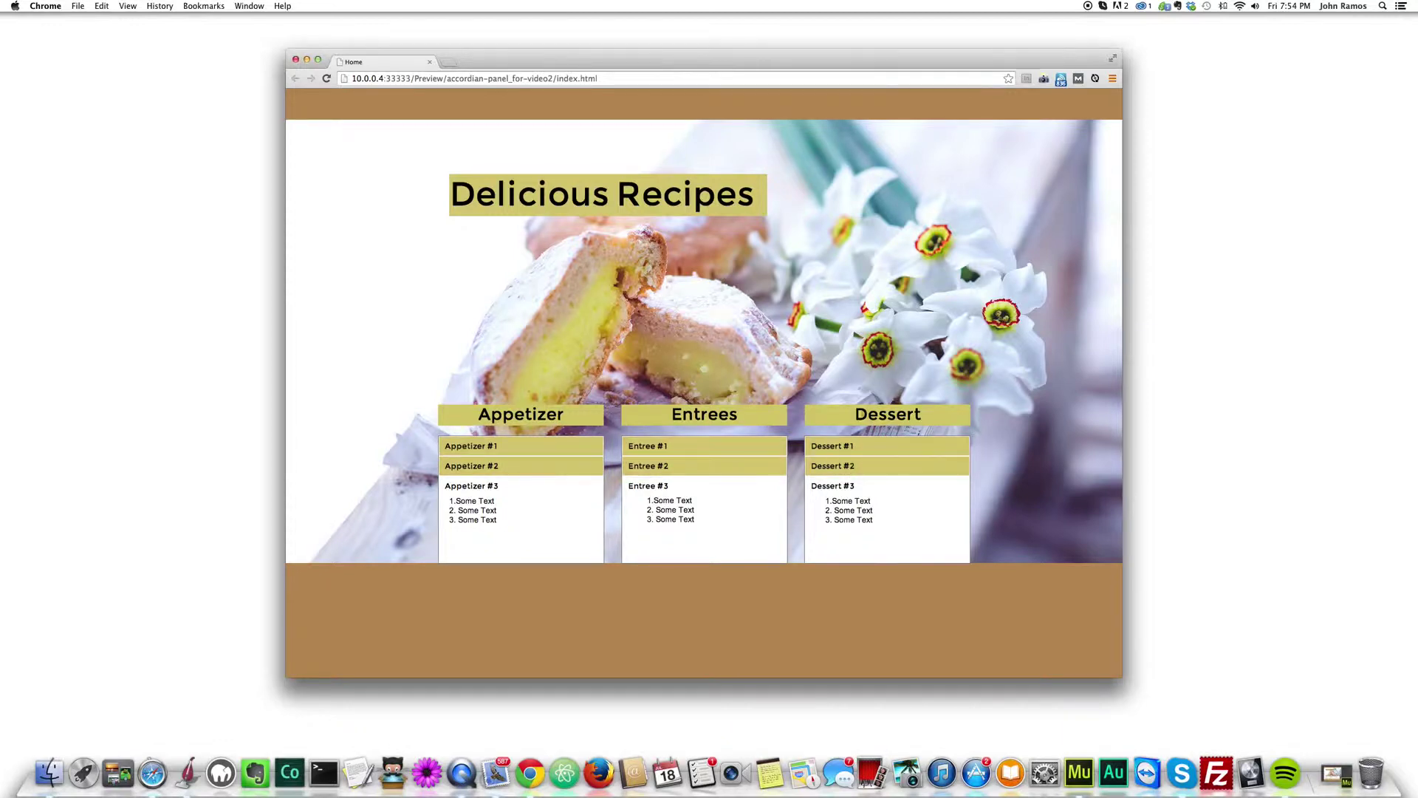
Switch to Adobe Muse and delete the existing accordions under the Appetizer, Entrees and Dessert headings.
left_click(1079, 772)
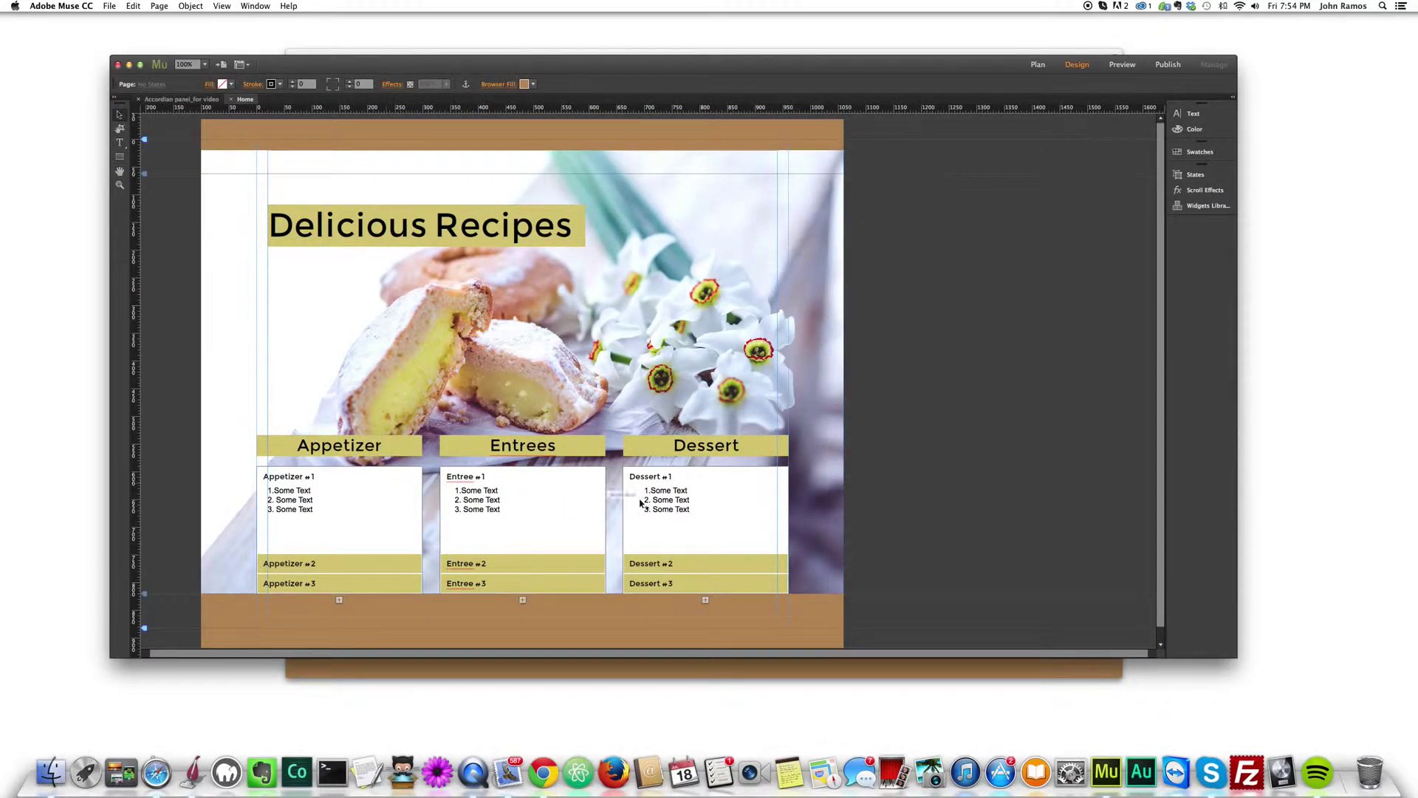
left_click(640, 524)
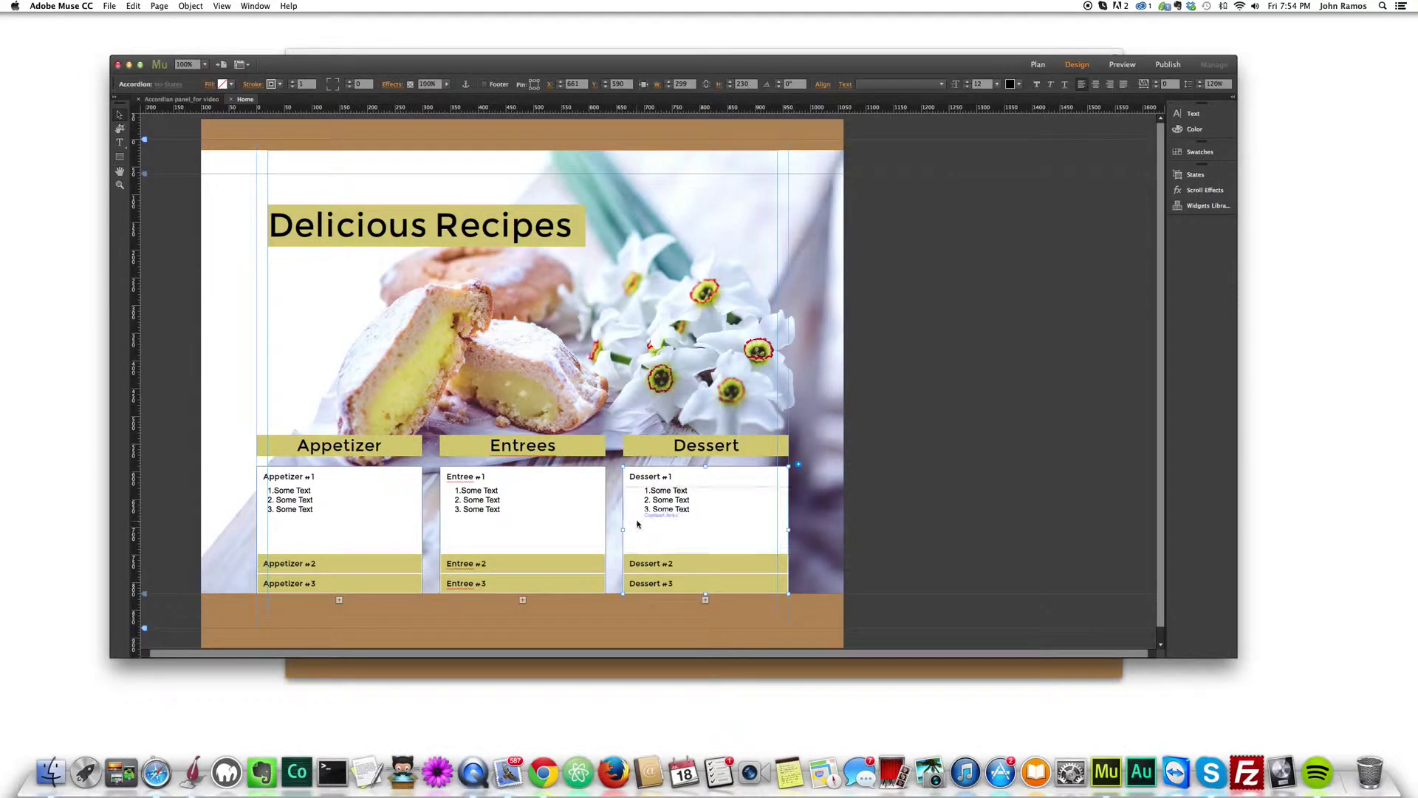
left_click(367, 511)
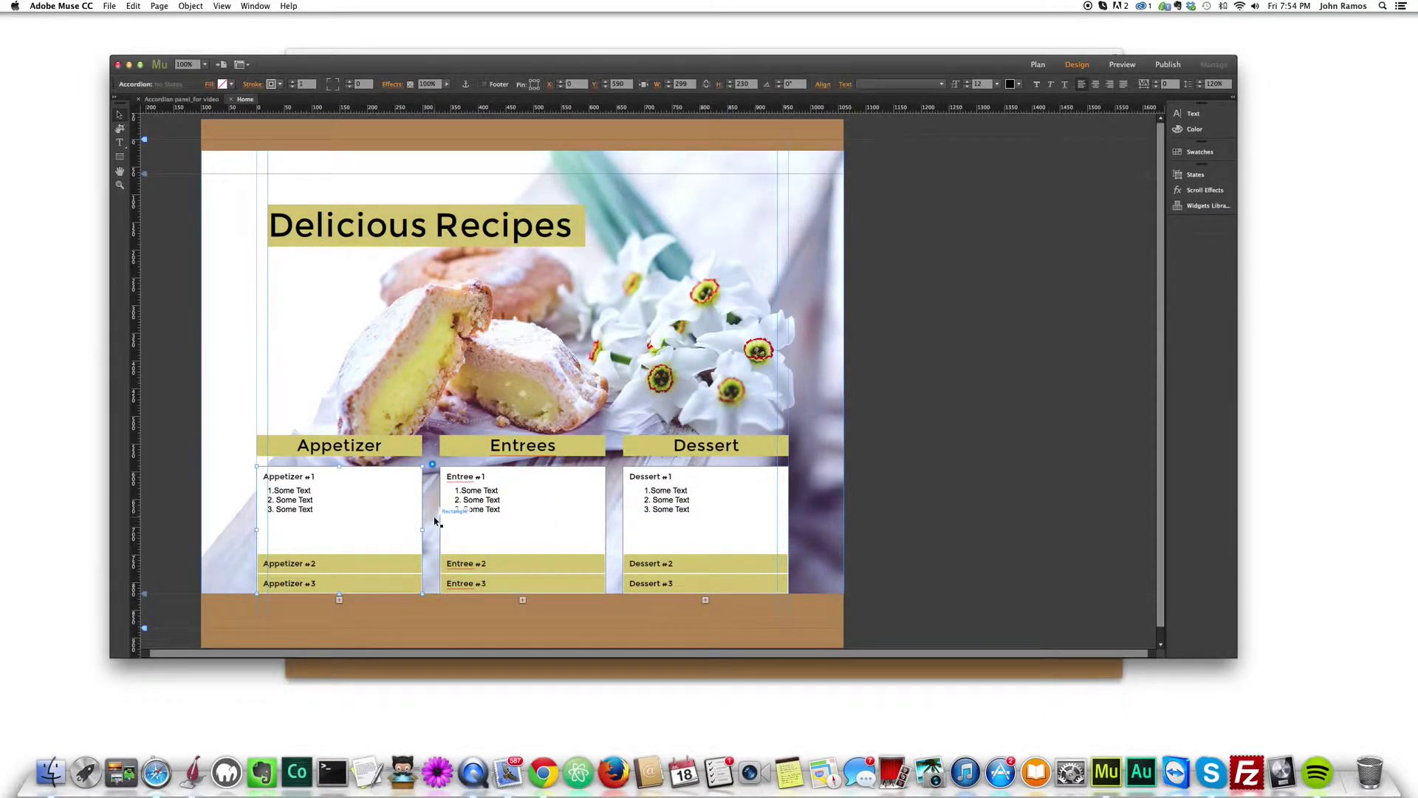
key("Delete")
left_click(500, 538)
key("Delete")
left_click(667, 521)
key("Delete")
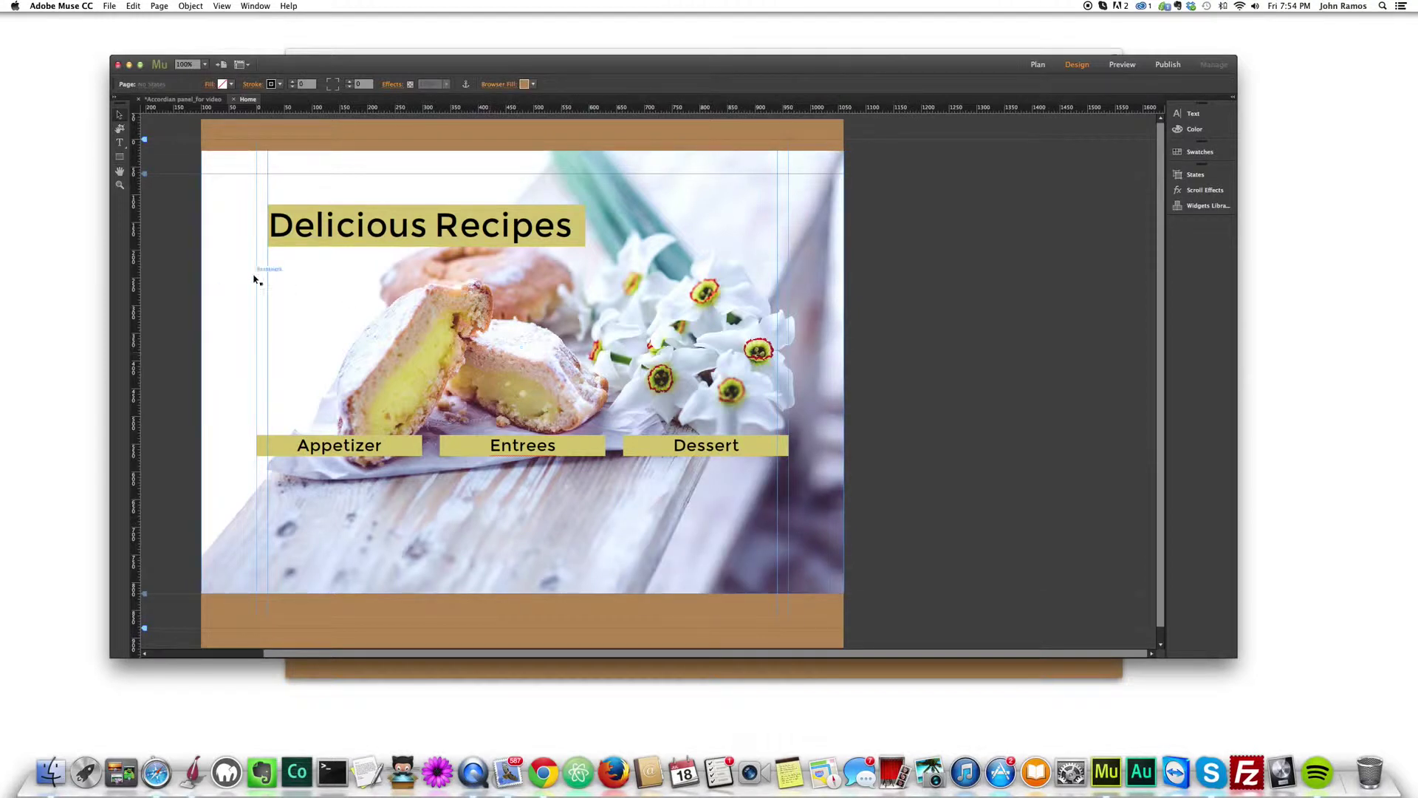
Insert an Accordion panel widget and place it directly under the Appetizer heading, aligned with the heading's left edge.
left_click(190, 7)
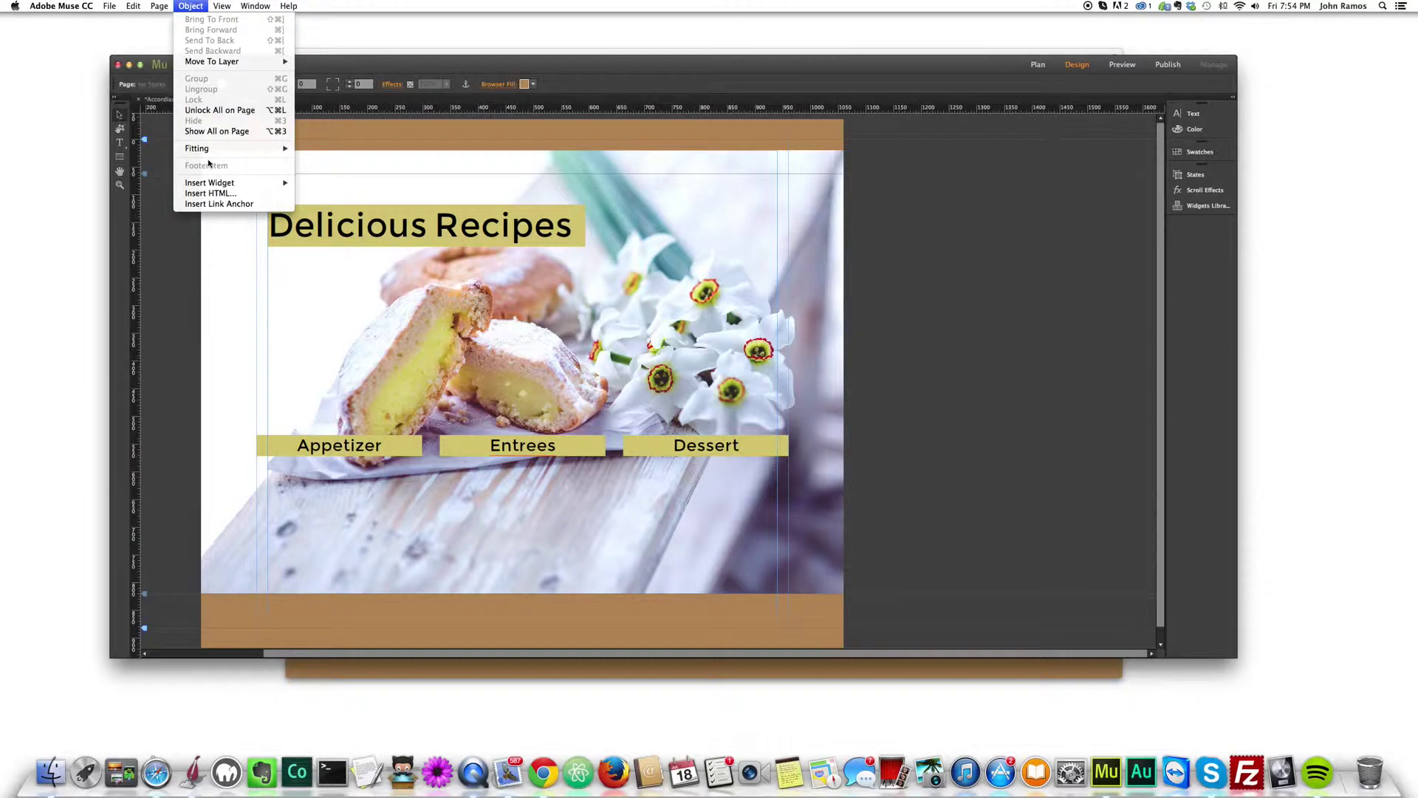
left_click(183, 6)
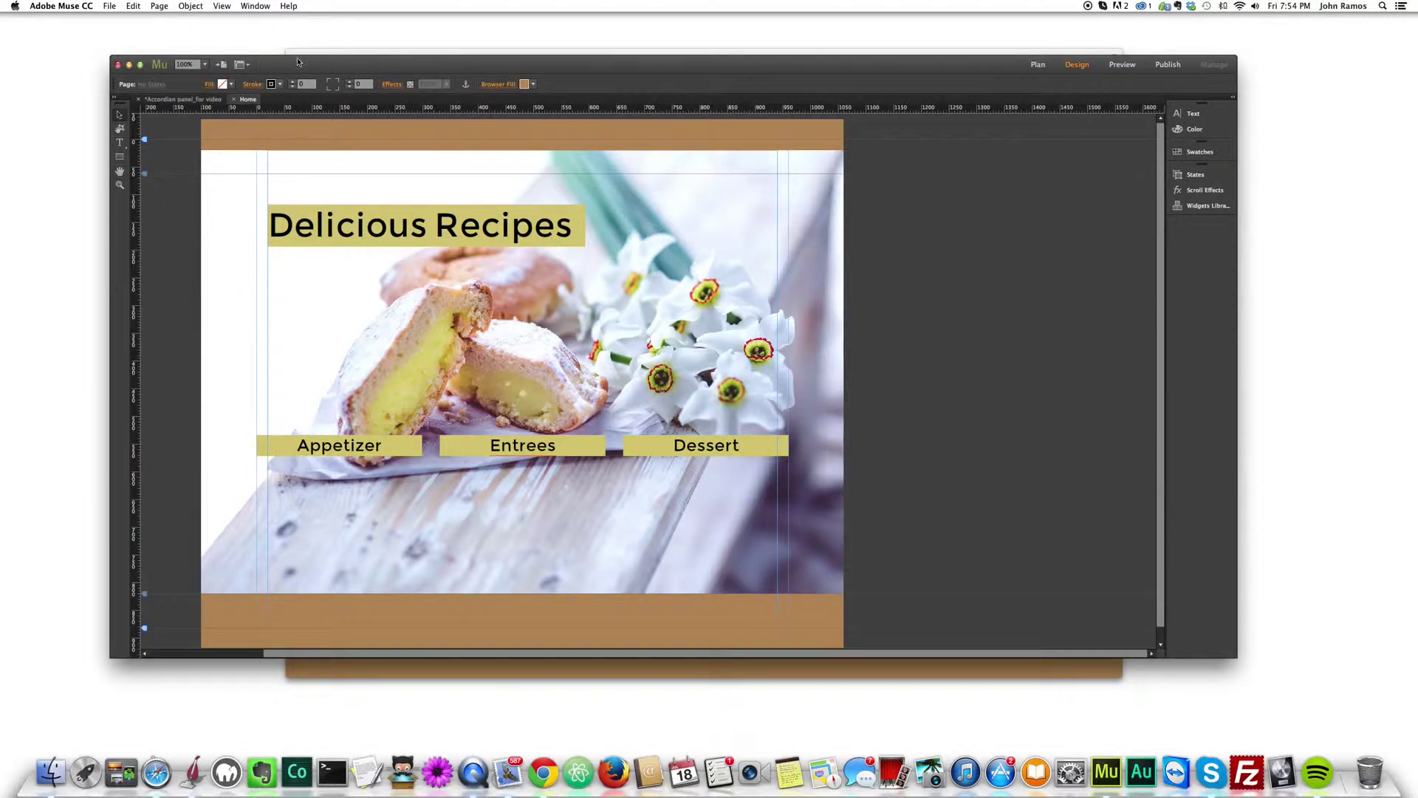
left_click(191, 5)
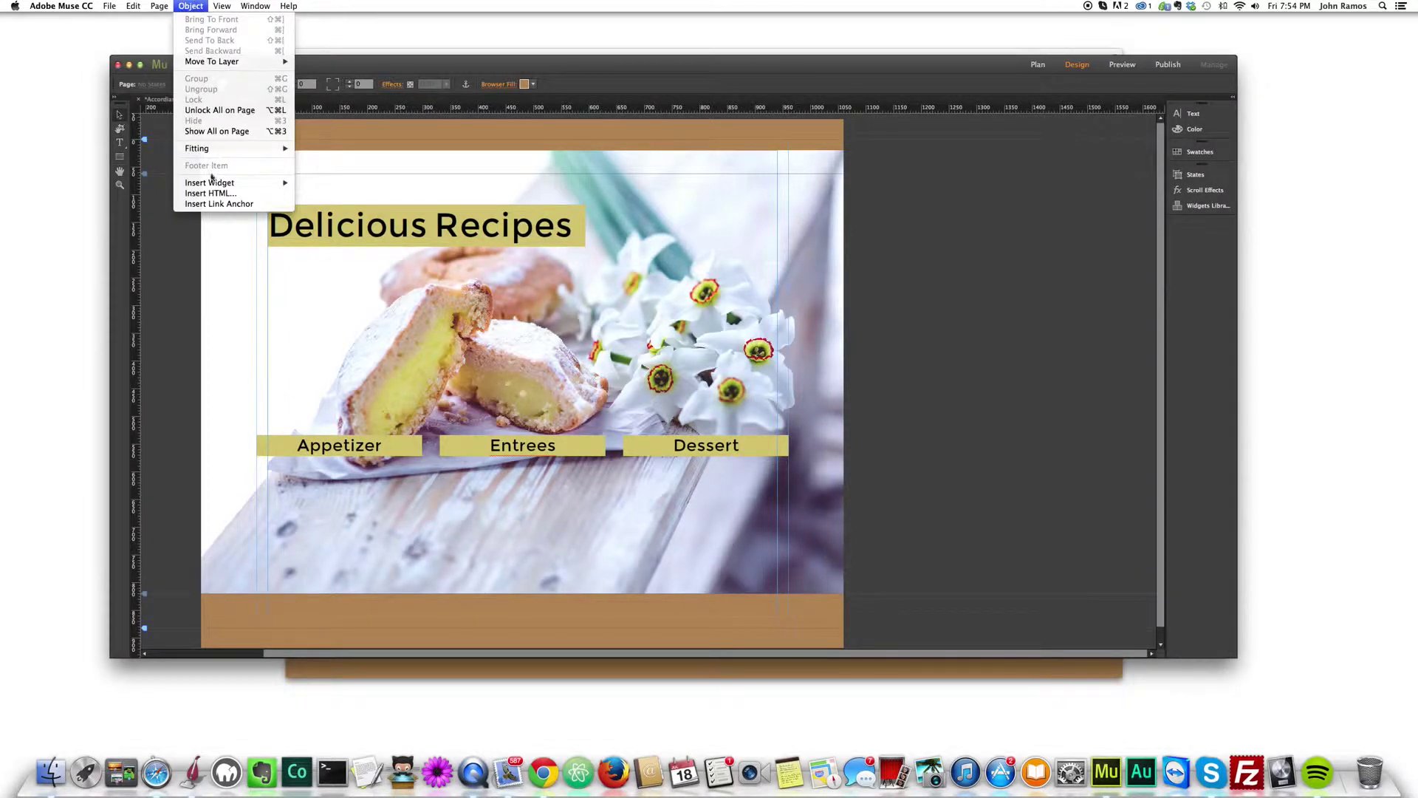
mouse_move(221, 184)
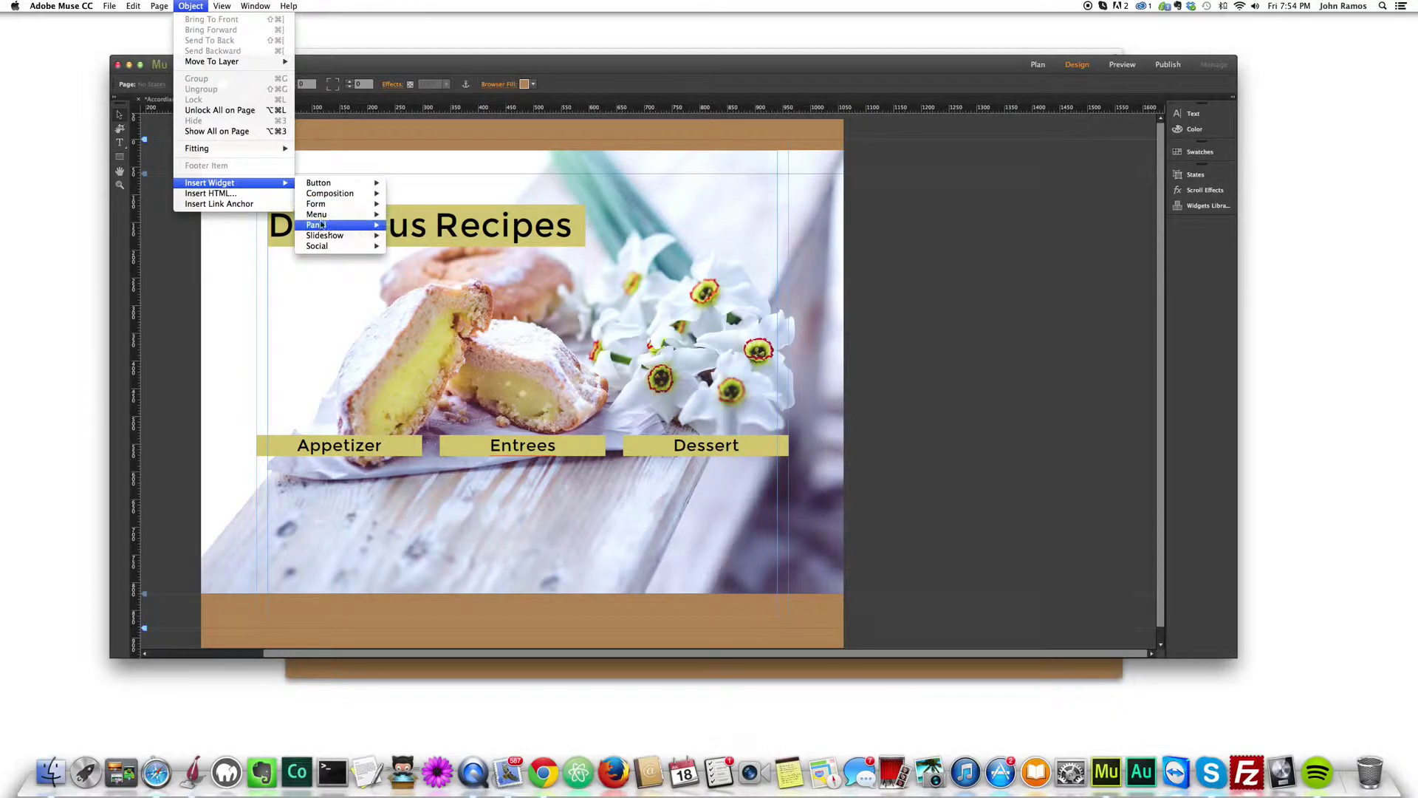
mouse_move(329, 228)
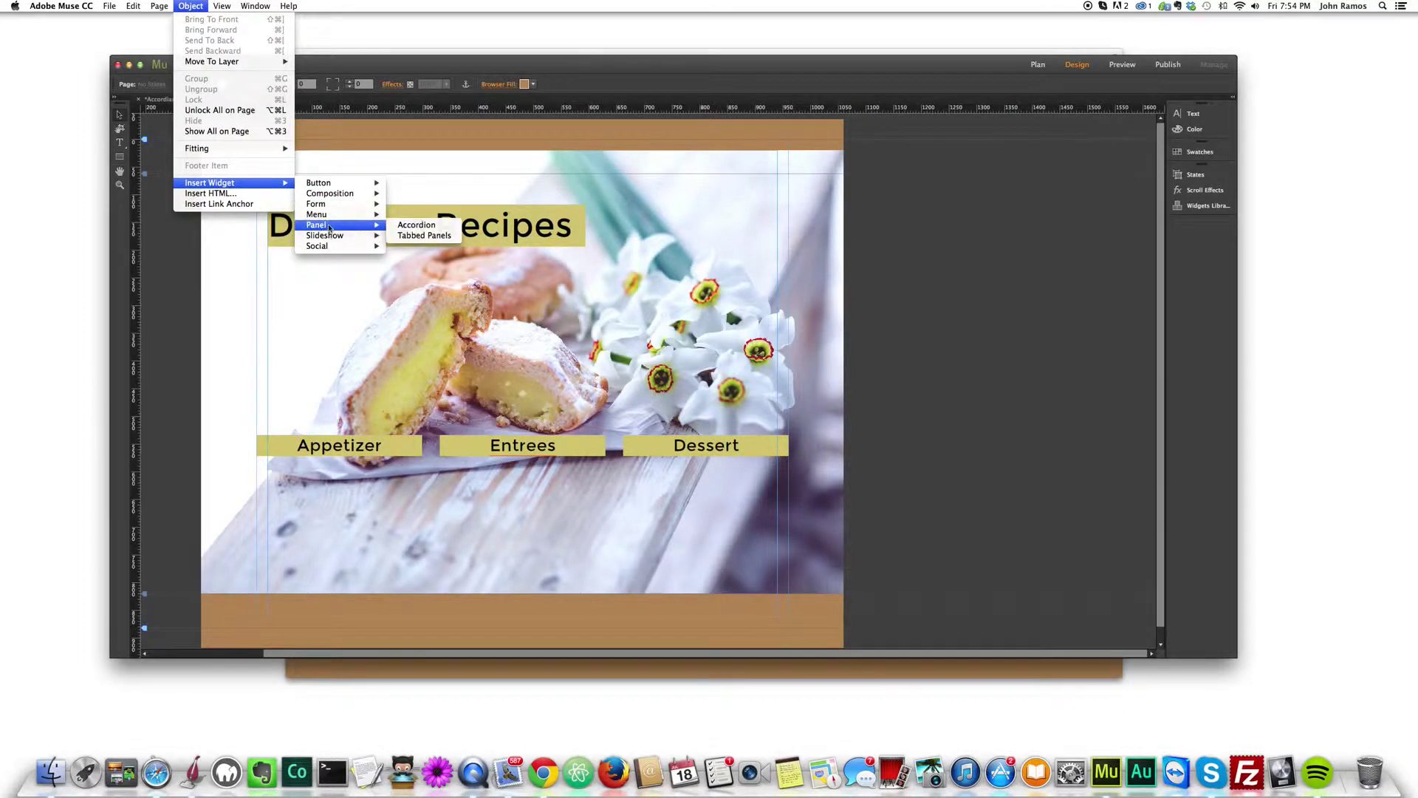
left_click(411, 228)
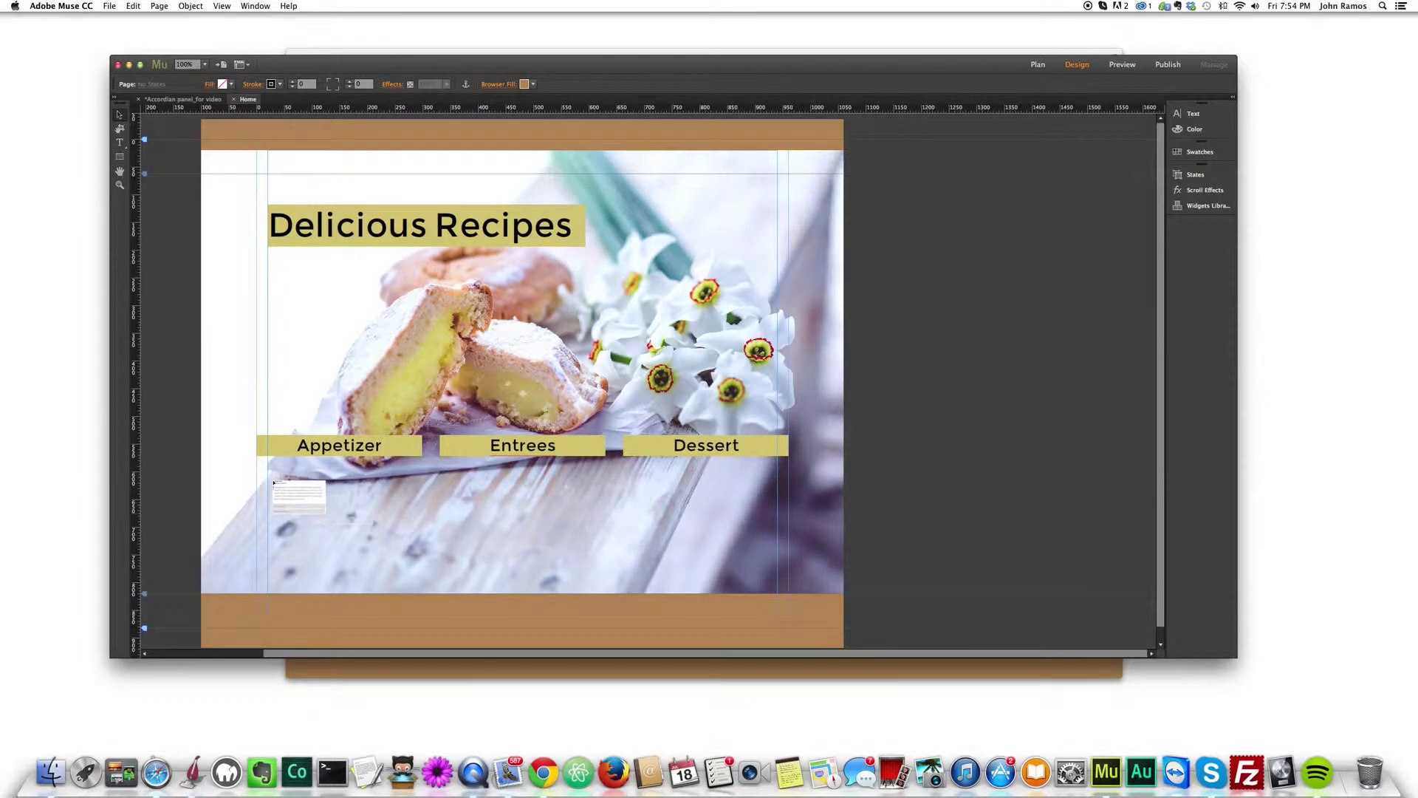
left_click(273, 481)
left_click_drag(371, 490, 354, 471)
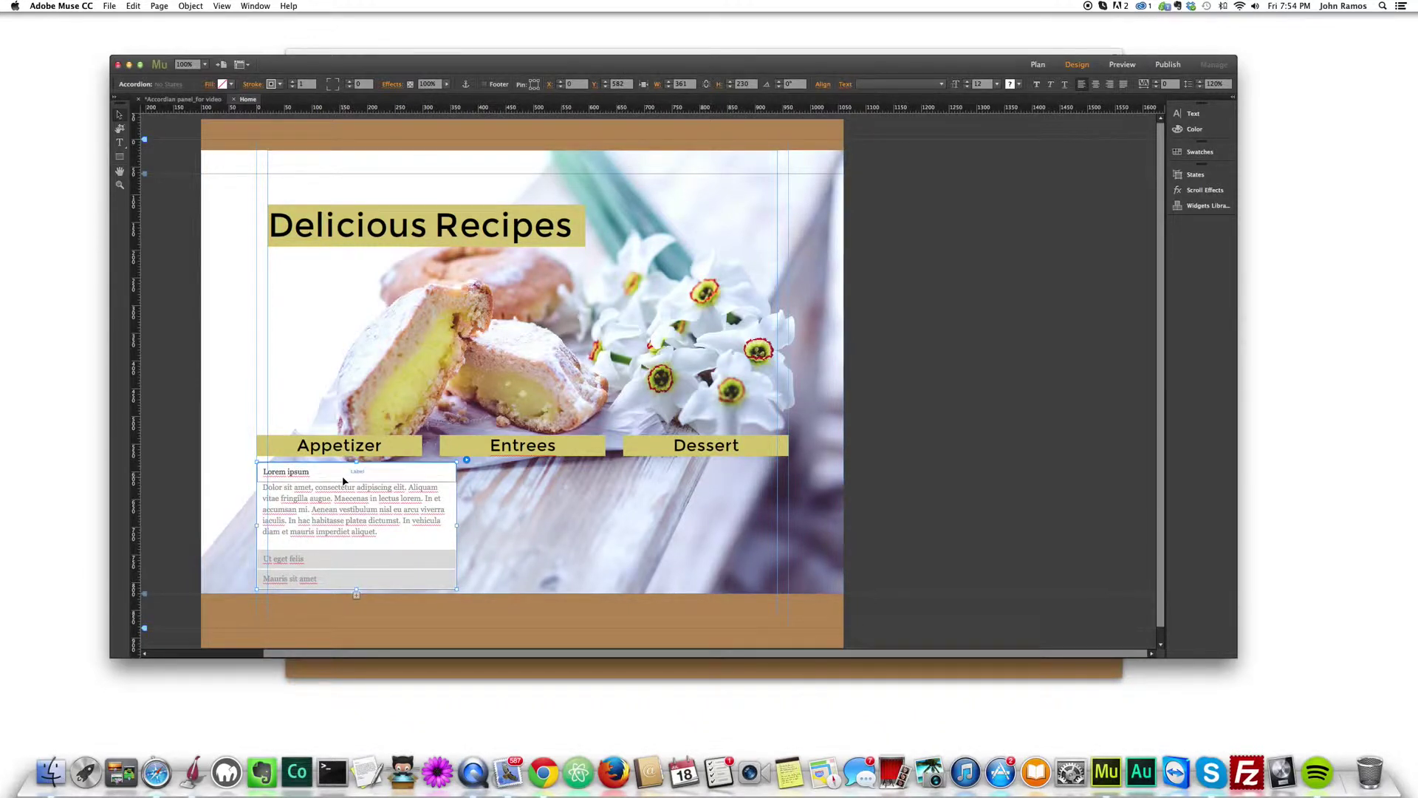
Preview the page in the browser, test the new accordion's sections, and return to Muse.
key("super+shift+e")
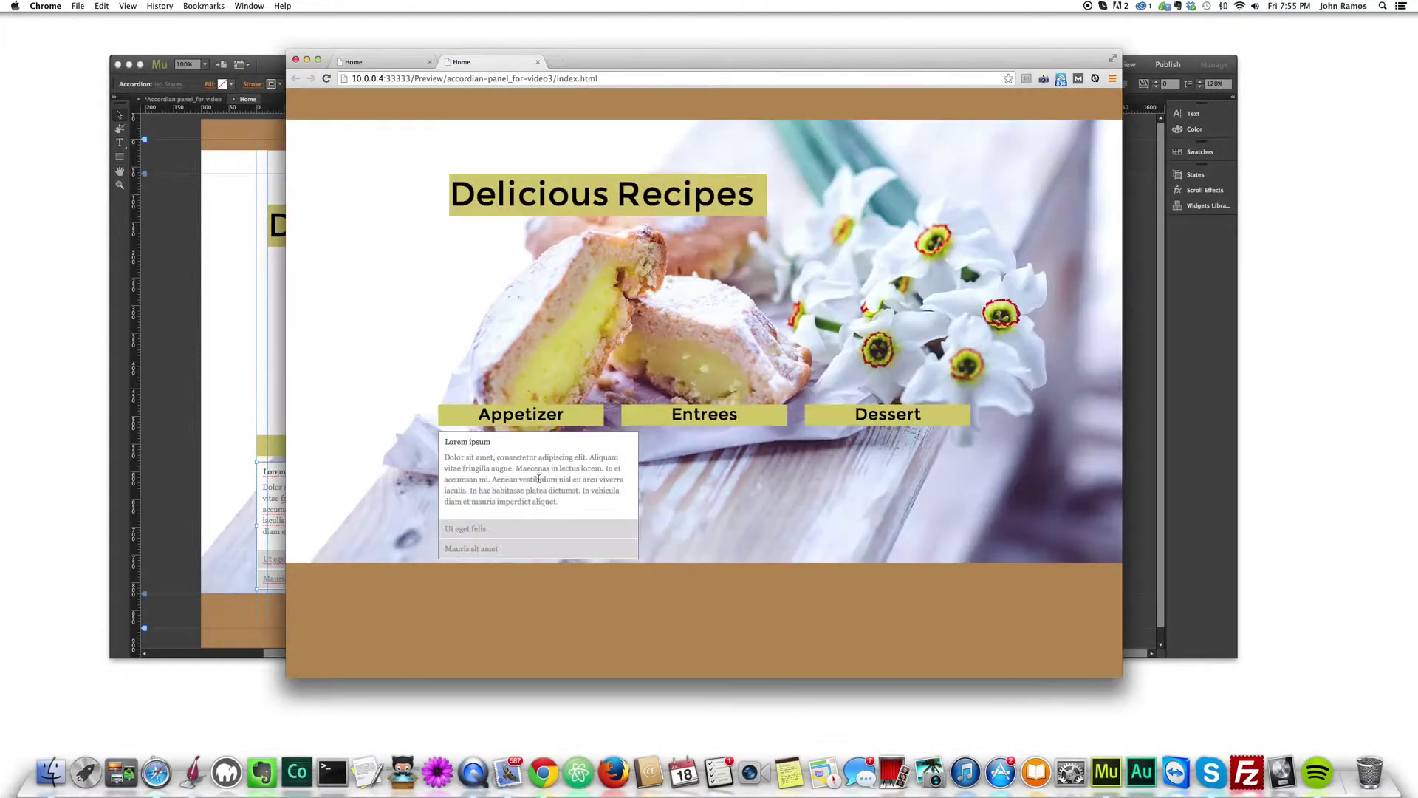
left_click(529, 527)
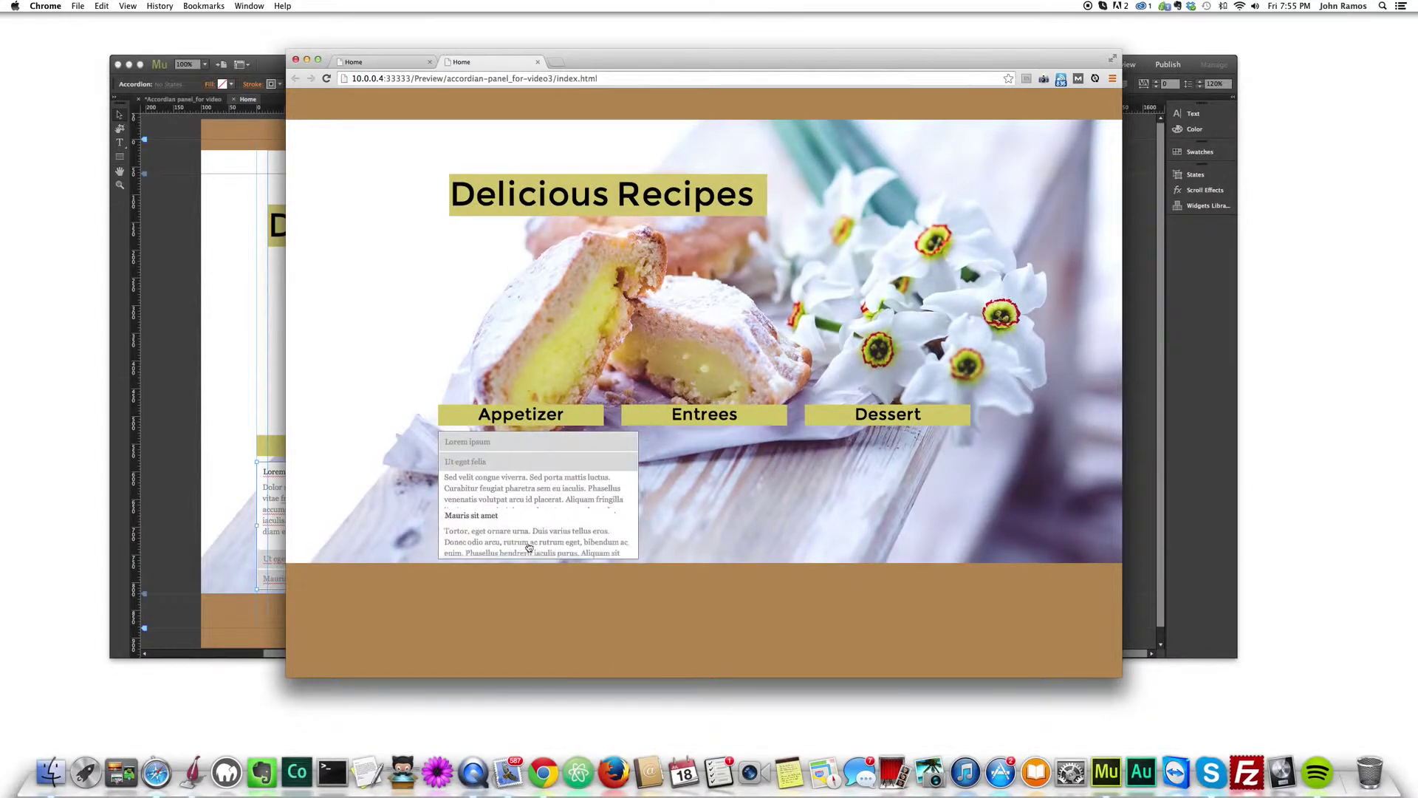
left_click(547, 444)
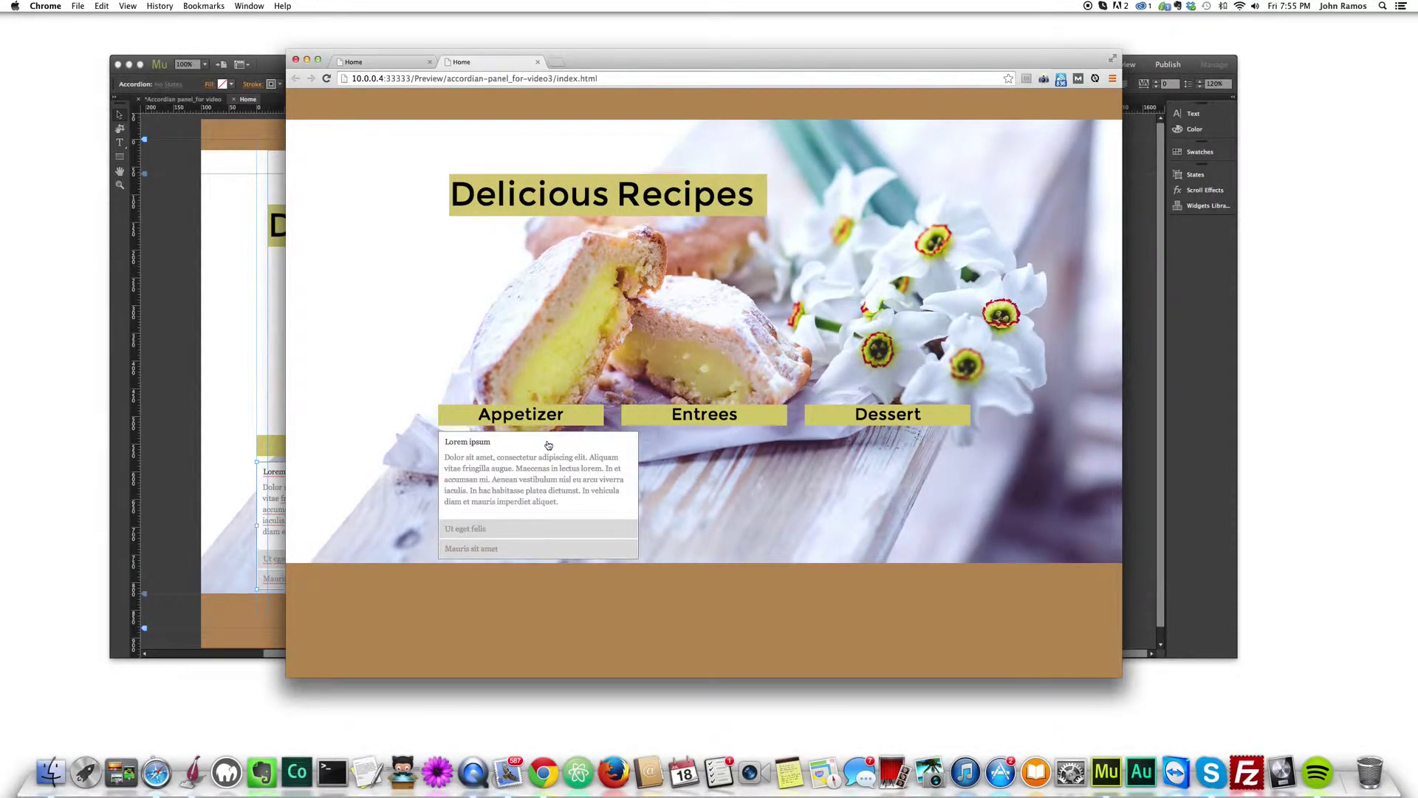
left_click(223, 458)
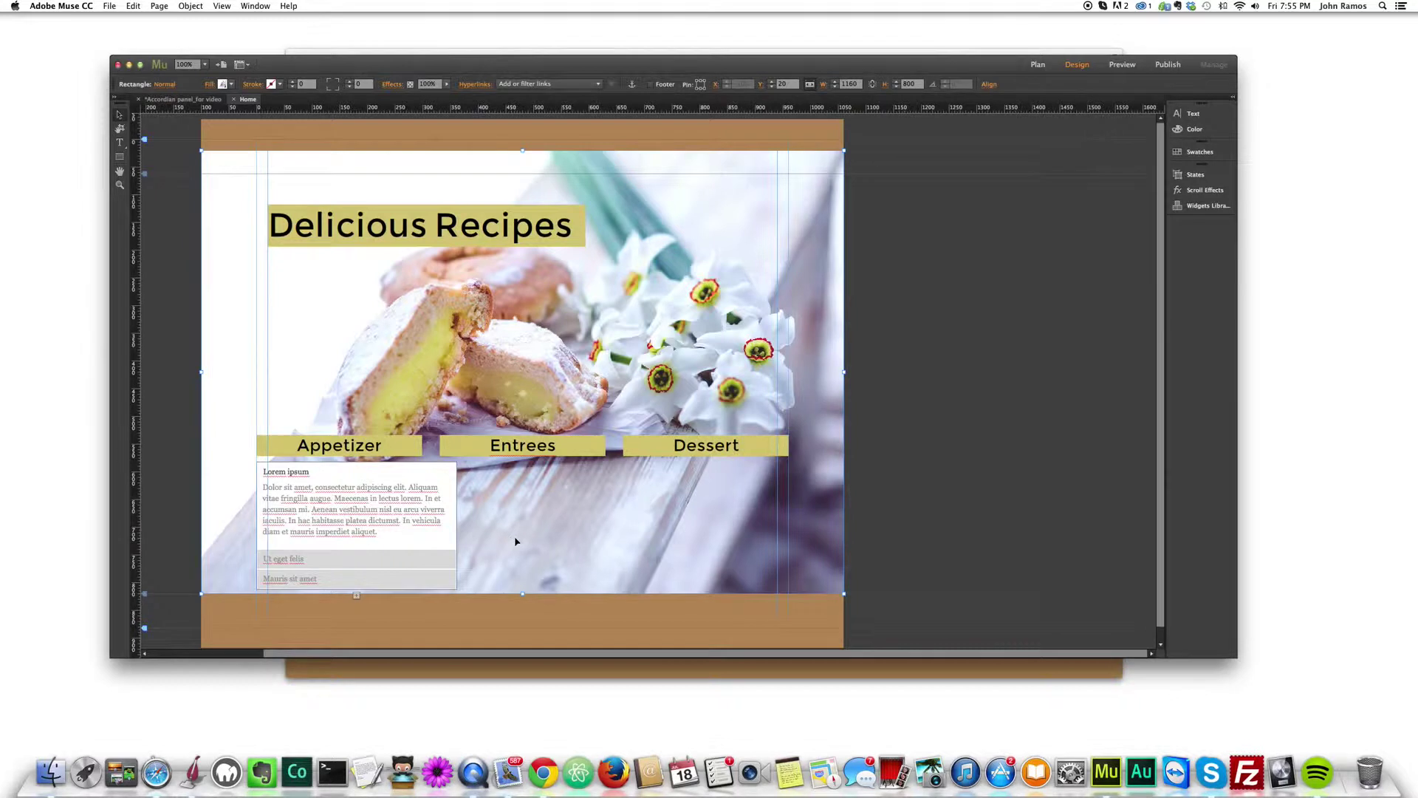
Narrow the accordion under the Appetizer heading to about 352 px wide.
left_click(364, 474)
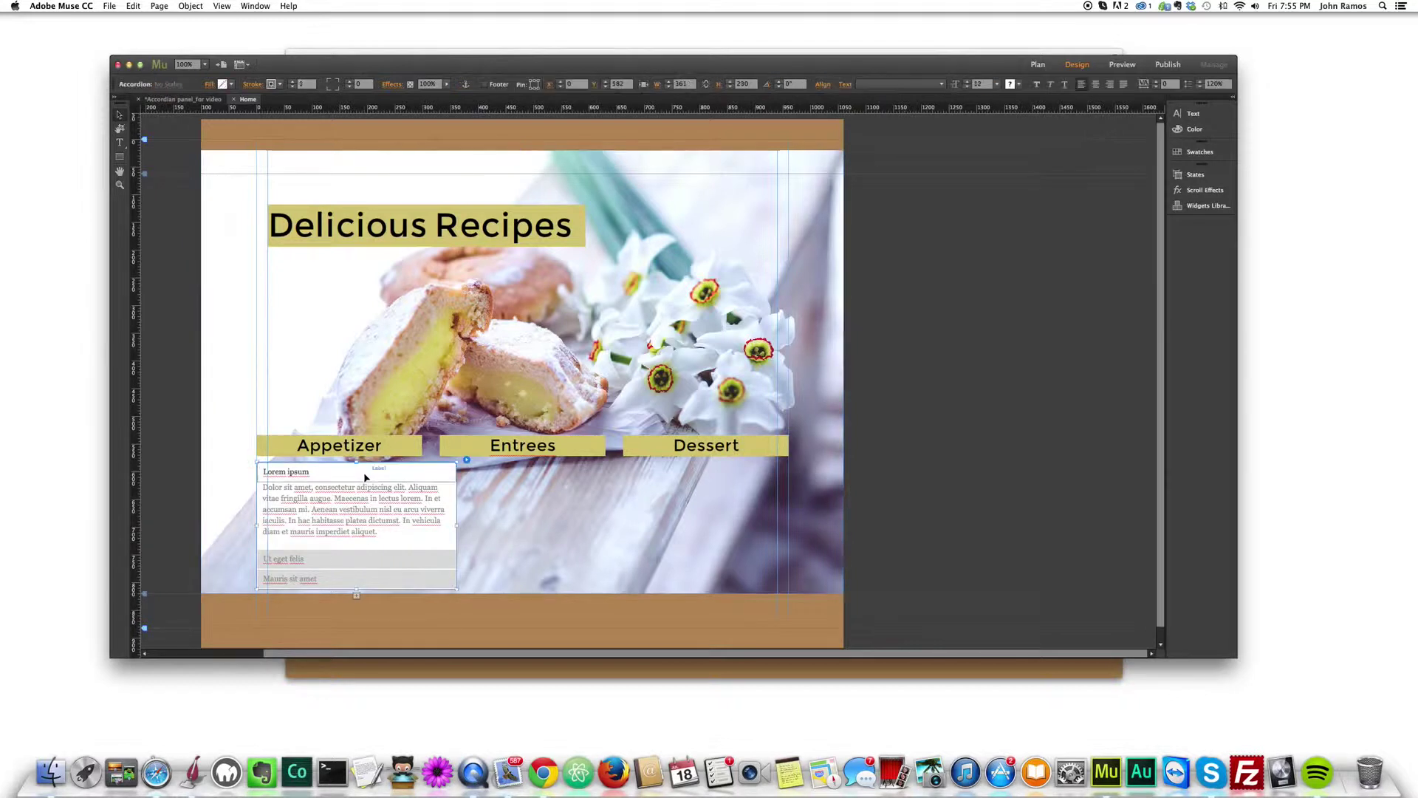
left_click(421, 520)
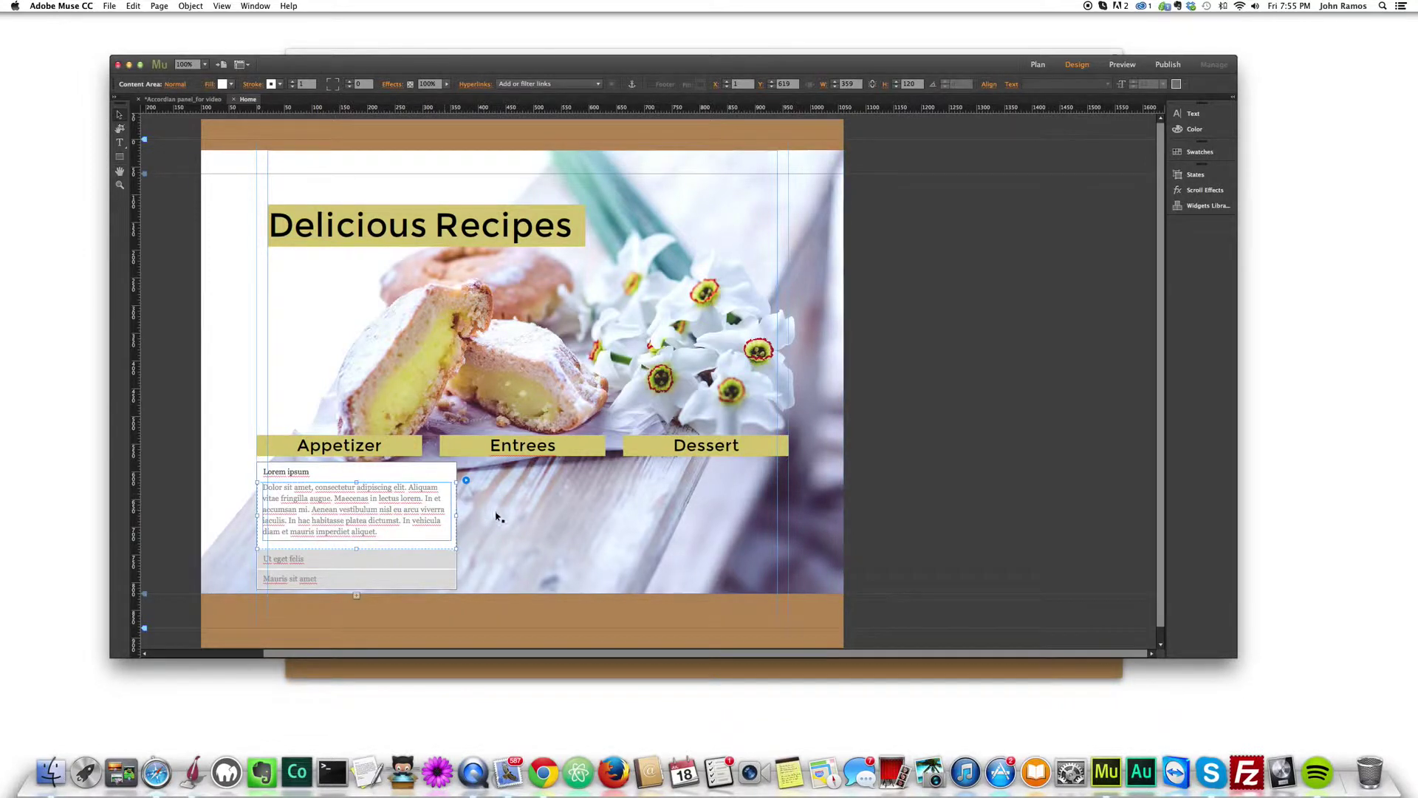
left_click(421, 454)
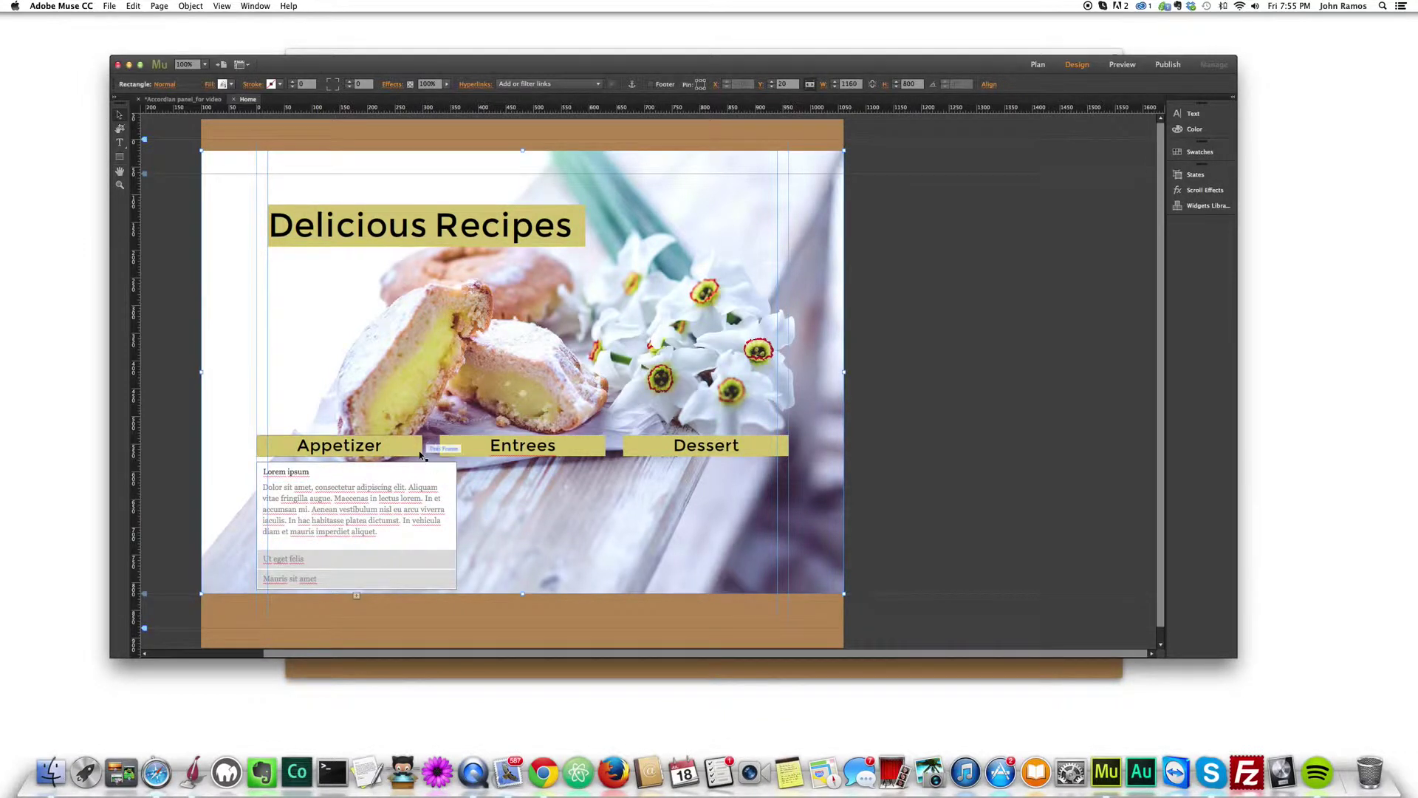
left_click(457, 526)
left_click_drag(458, 526, 397, 521)
Narrow the placeholder text frame in the accordion's Lorem ipsum section to about 296 px wide.
left_click(381, 511)
left_click(381, 511)
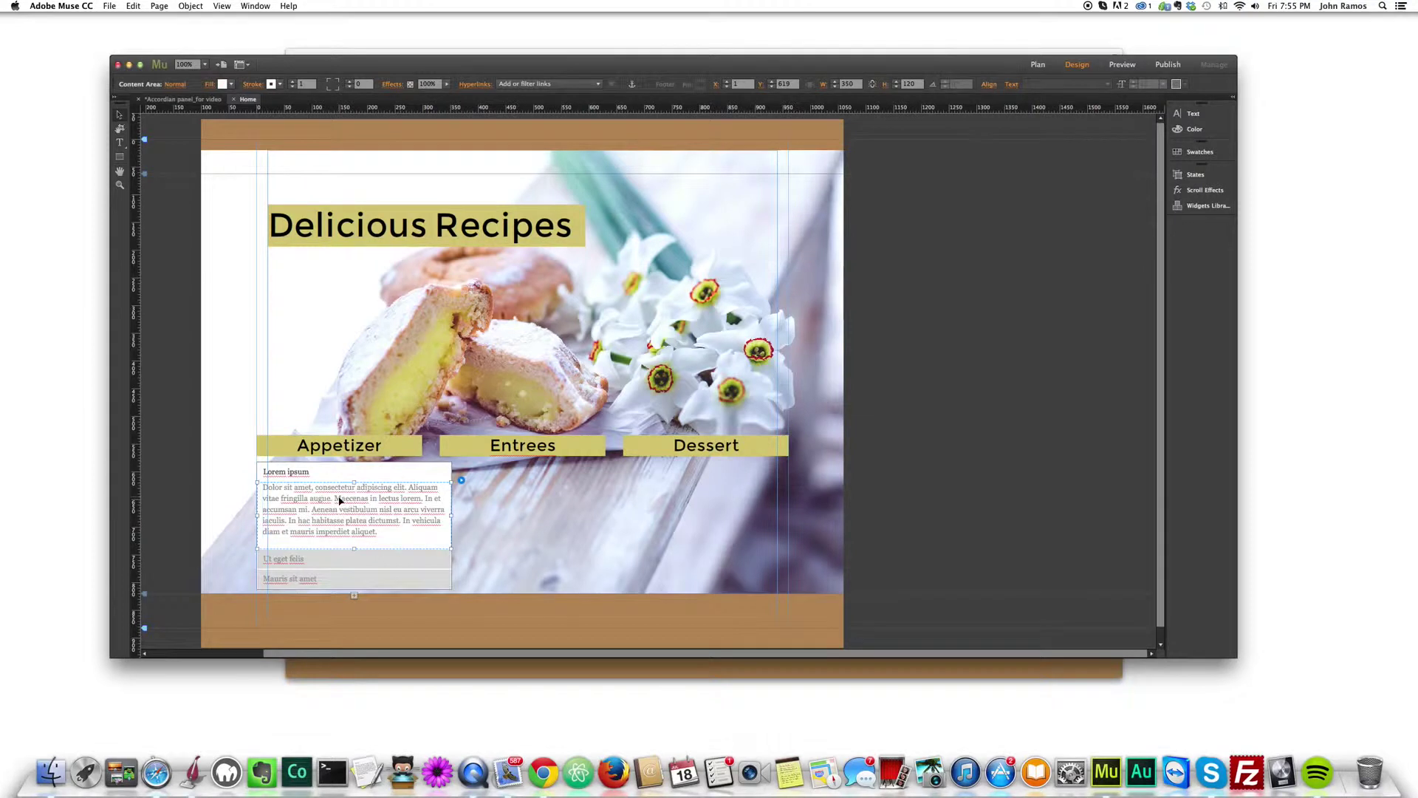
left_click(371, 507)
left_click(508, 521)
left_click(347, 515)
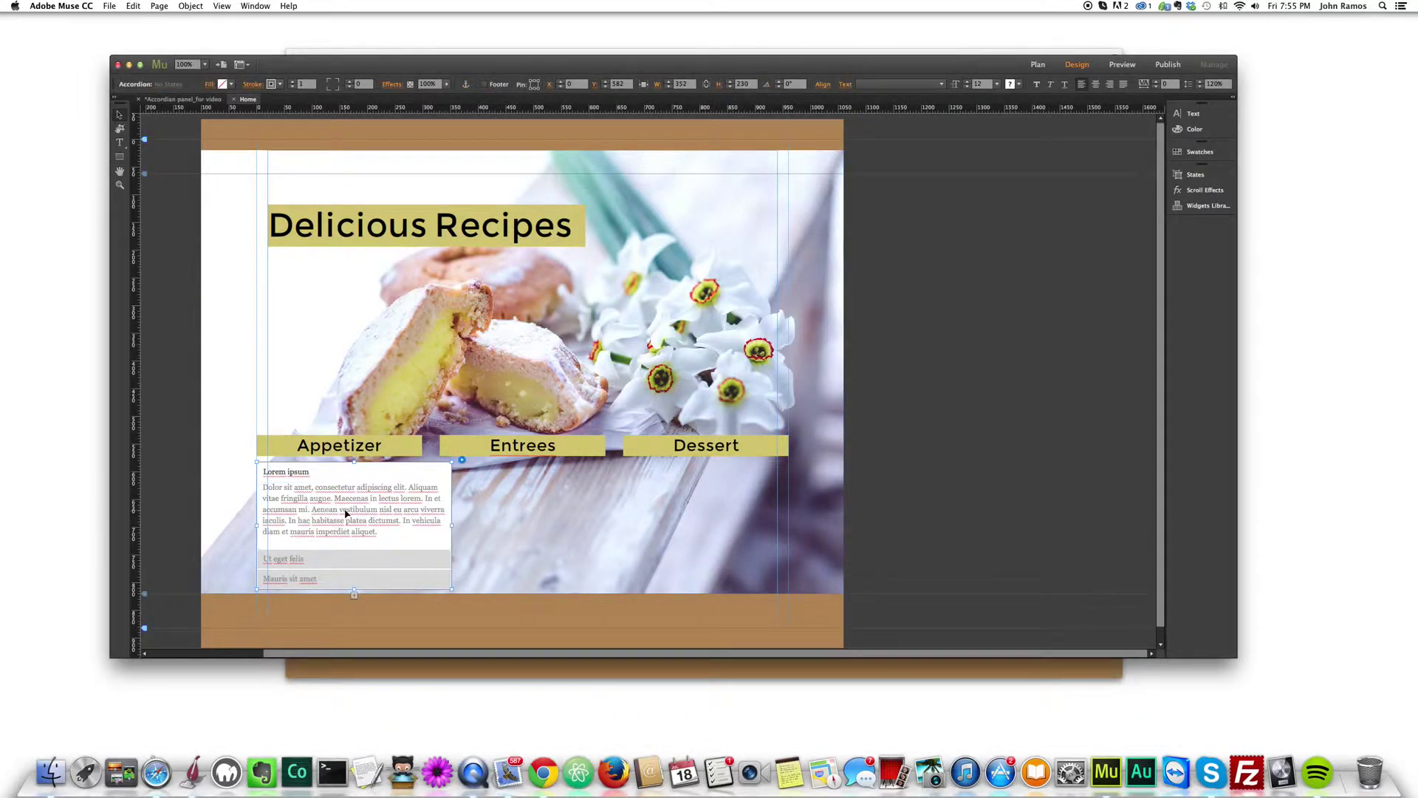
left_click(347, 515)
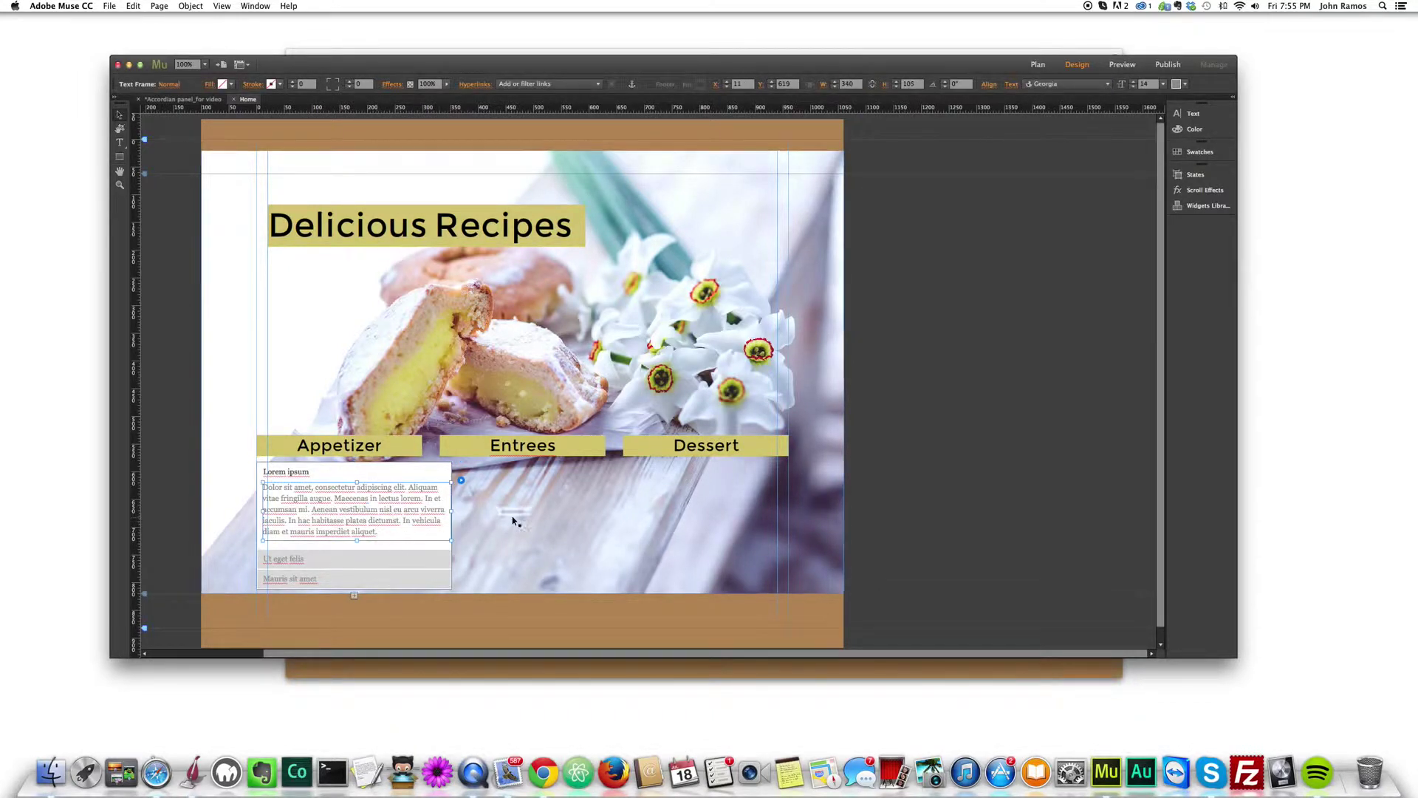
left_click(385, 517)
left_click(375, 512)
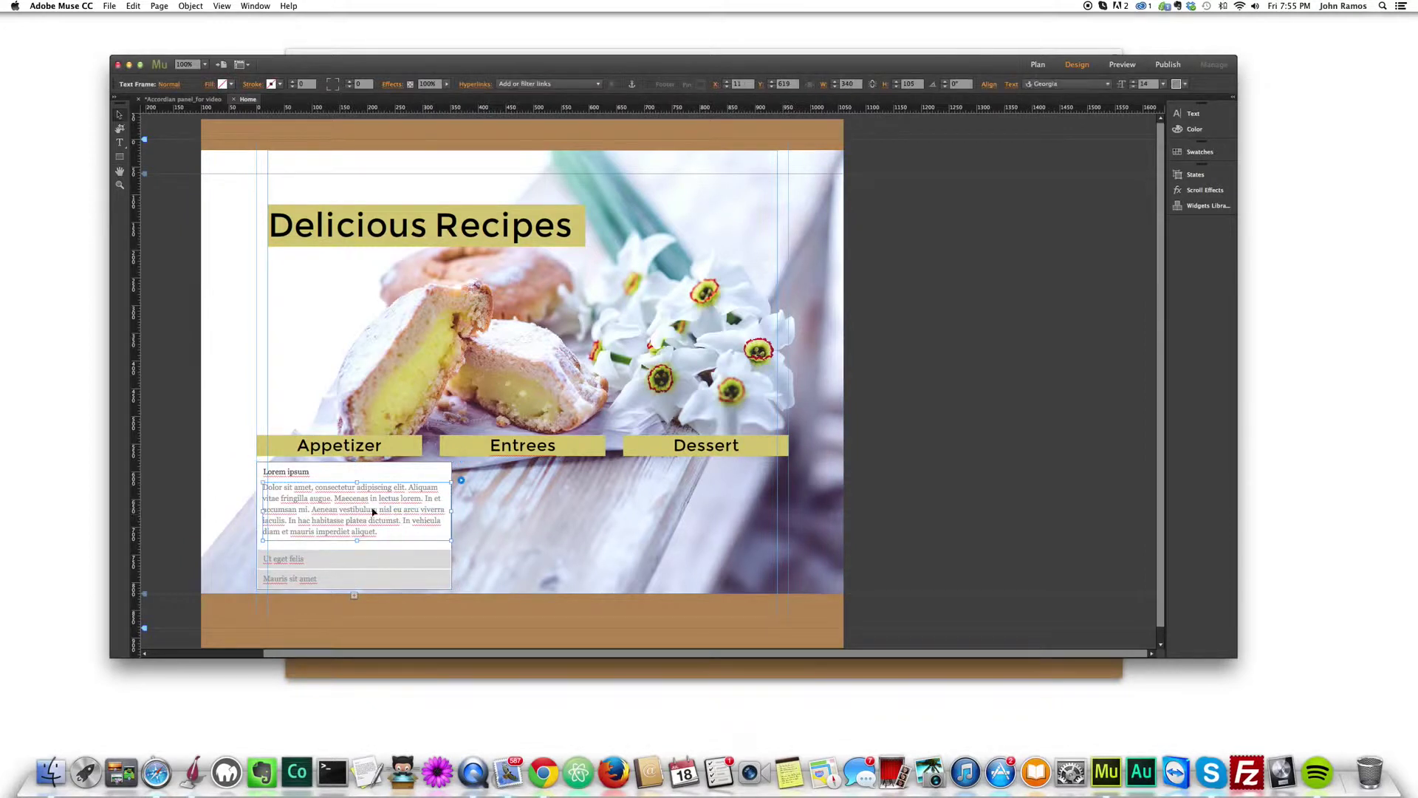
mouse_move(453, 509)
left_mouse_down()
mouse_move(349, 506)
mouse_move(411, 495)
mouse_move(427, 509)
left_mouse_up()
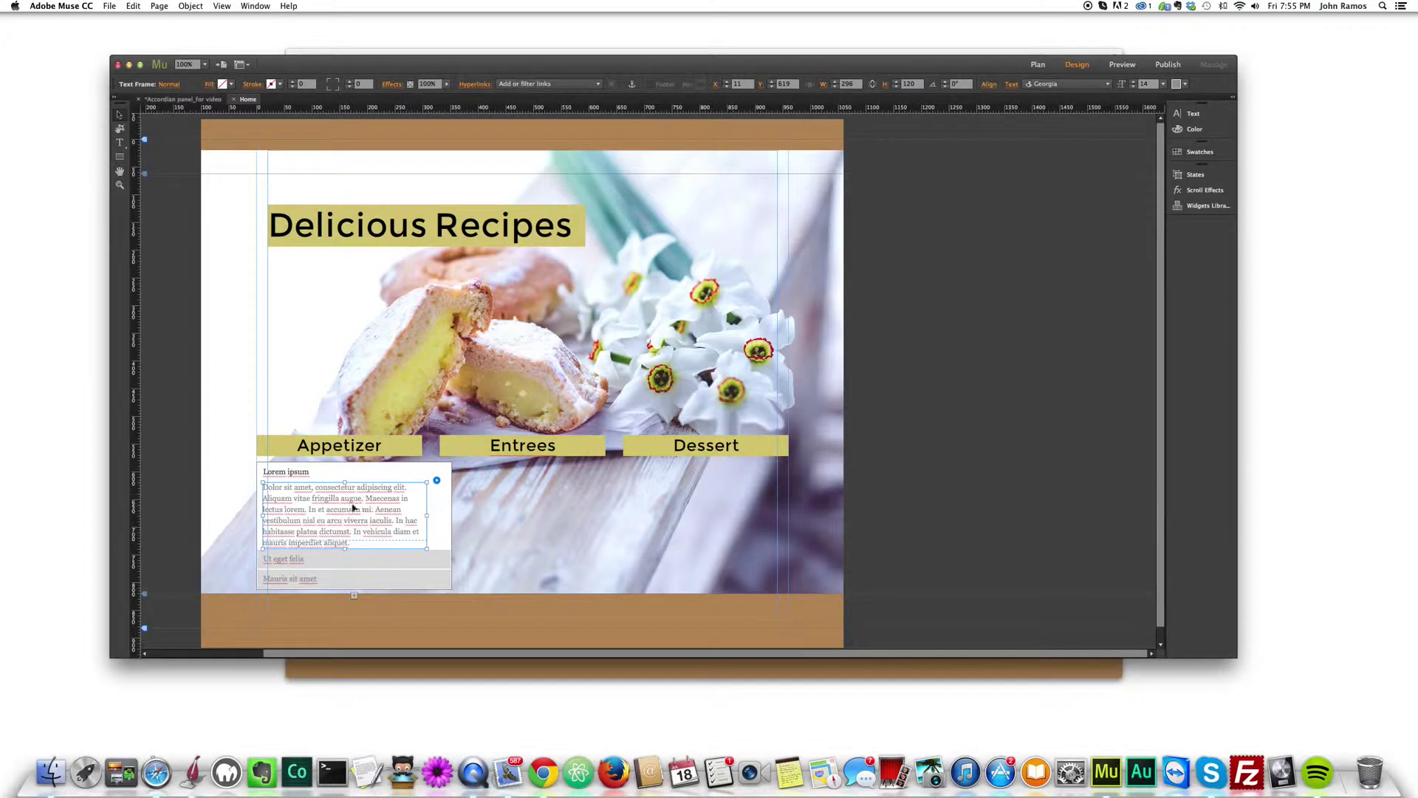
Delete the placeholder text frames from all three accordion sections and reopen the Lorem ipsum section.
left_click(438, 505)
left_click(367, 522)
key("Delete")
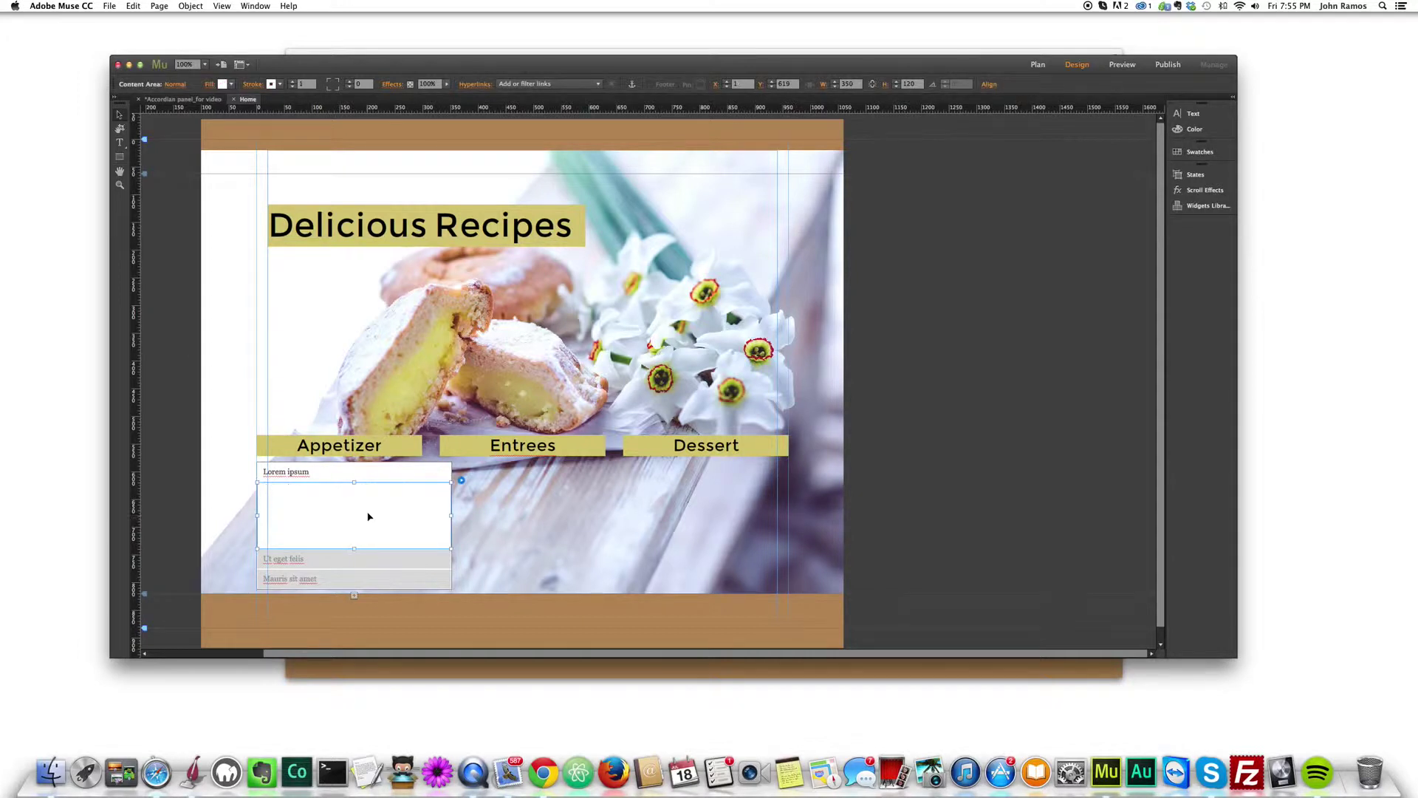
left_click(371, 558)
left_click(359, 524)
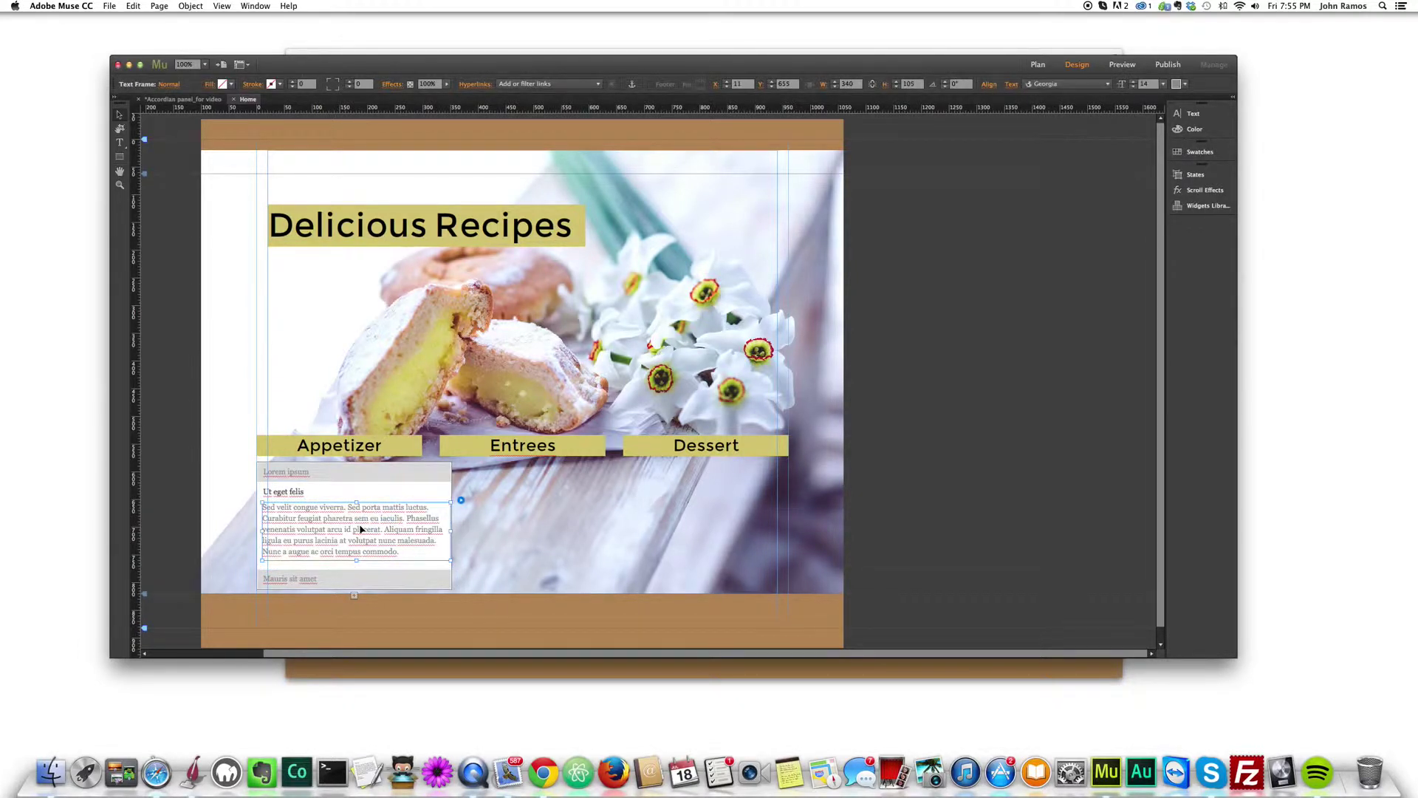
key("Delete")
left_click(364, 579)
left_click(354, 554)
key("Delete")
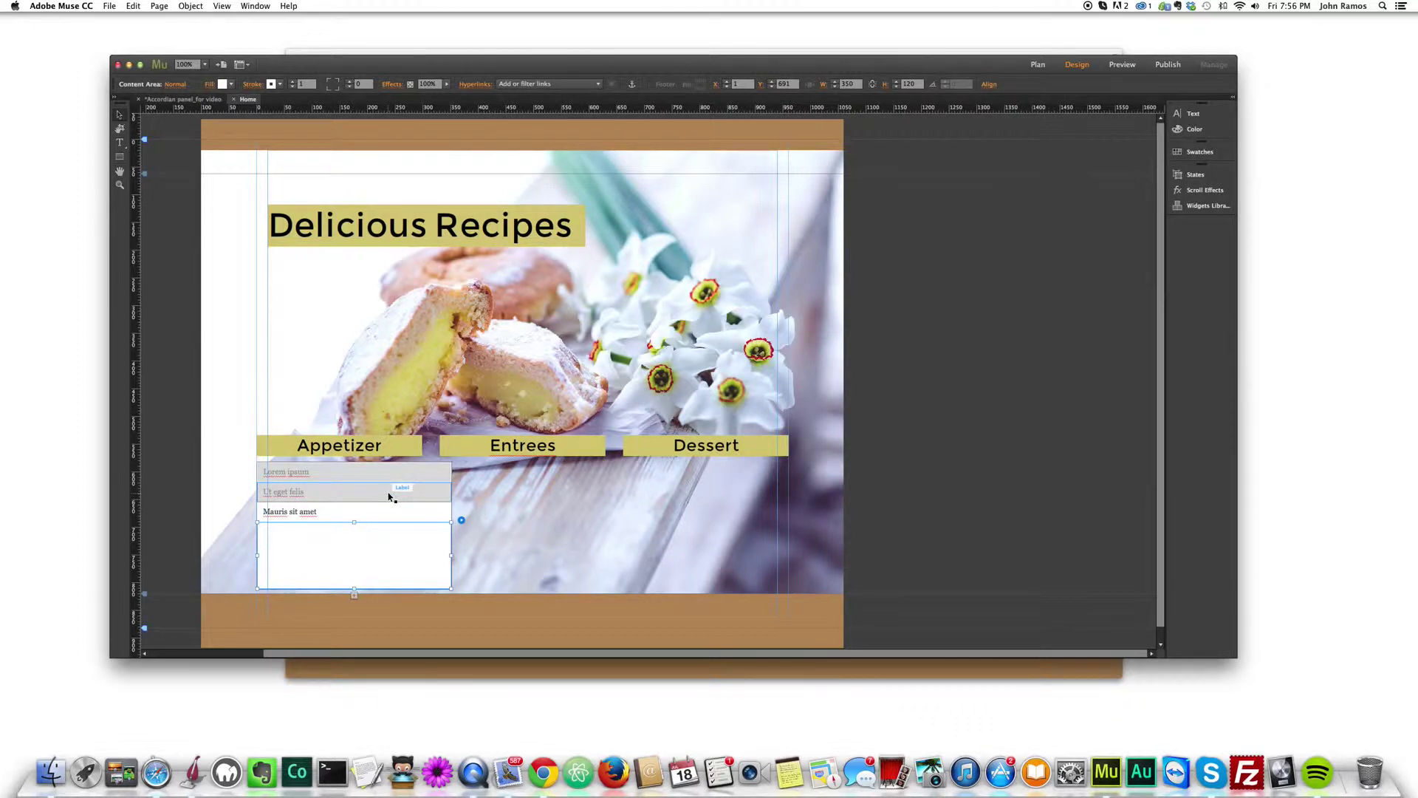
left_click(369, 508)
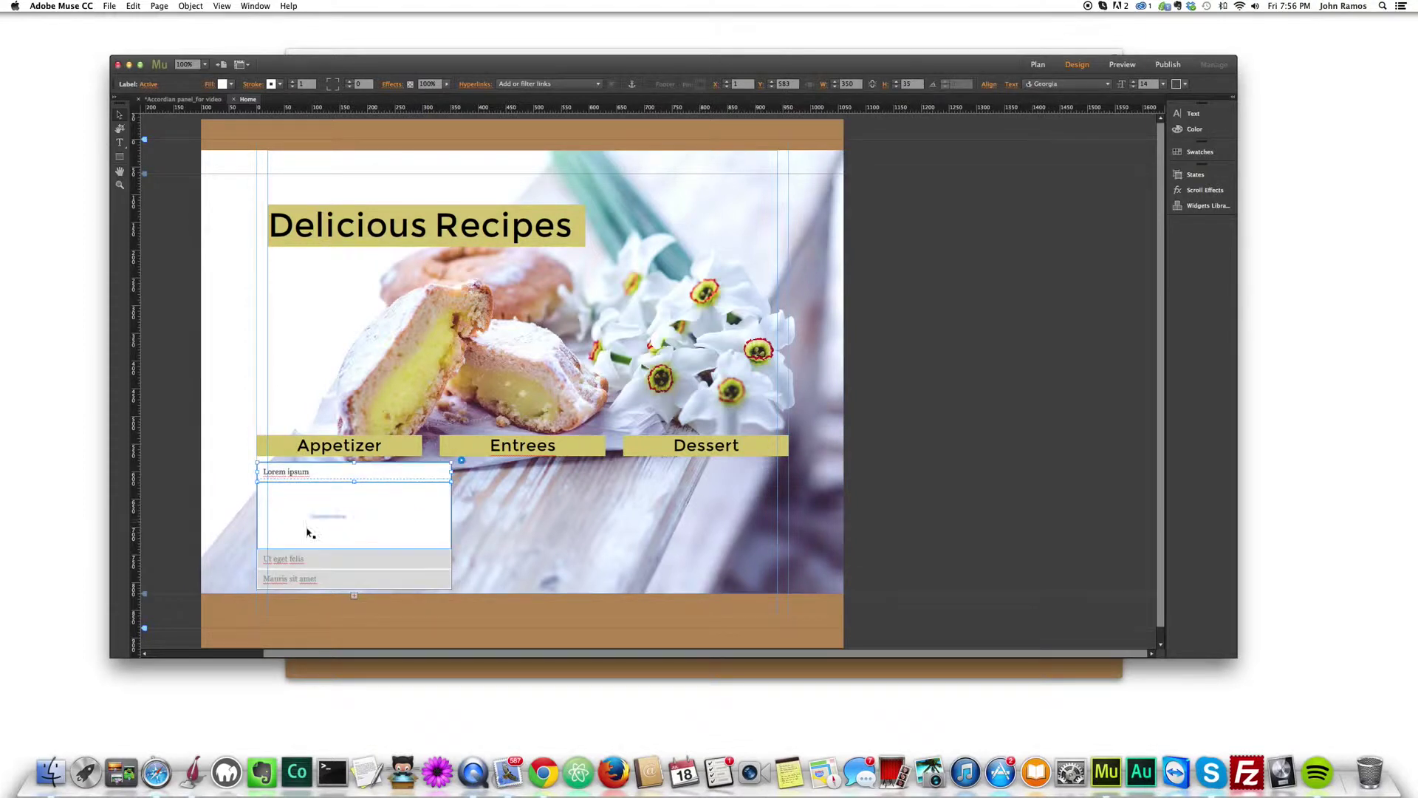
left_click(413, 497)
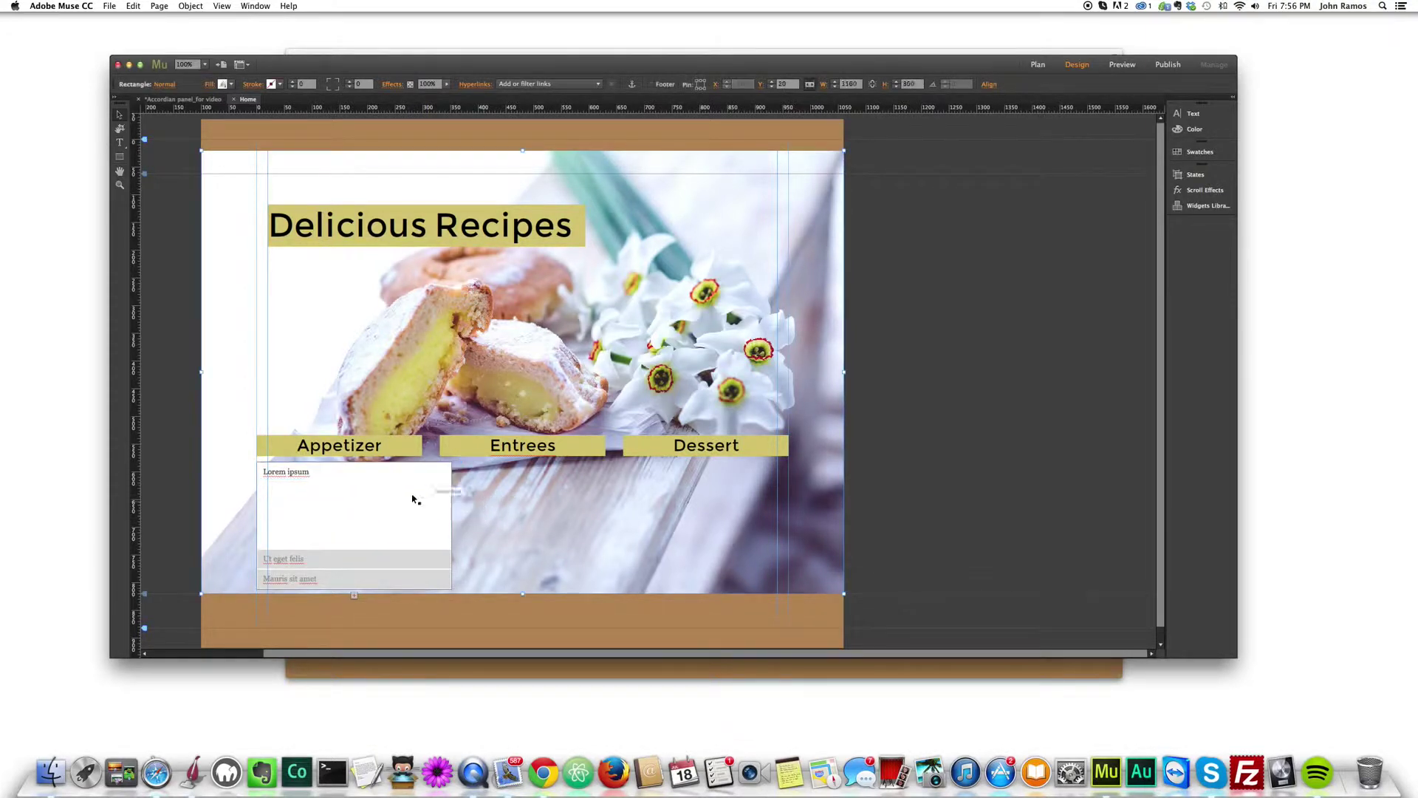
Narrow the accordion under the Appetizer heading to about 299 px wide, then reopen its Lorem ipsum section.
left_click_drag(451, 525, 422, 524)
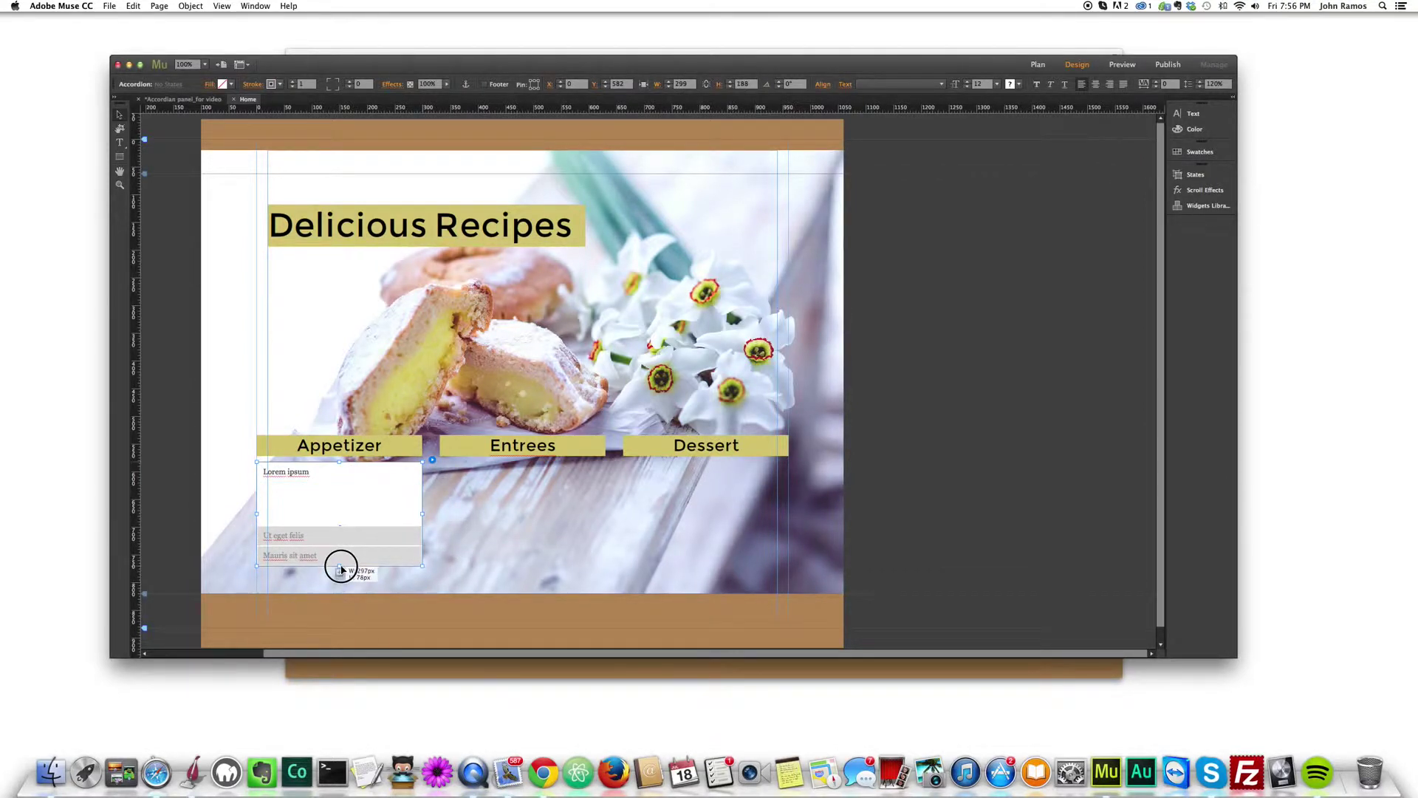
left_click(344, 558)
left_click(339, 579)
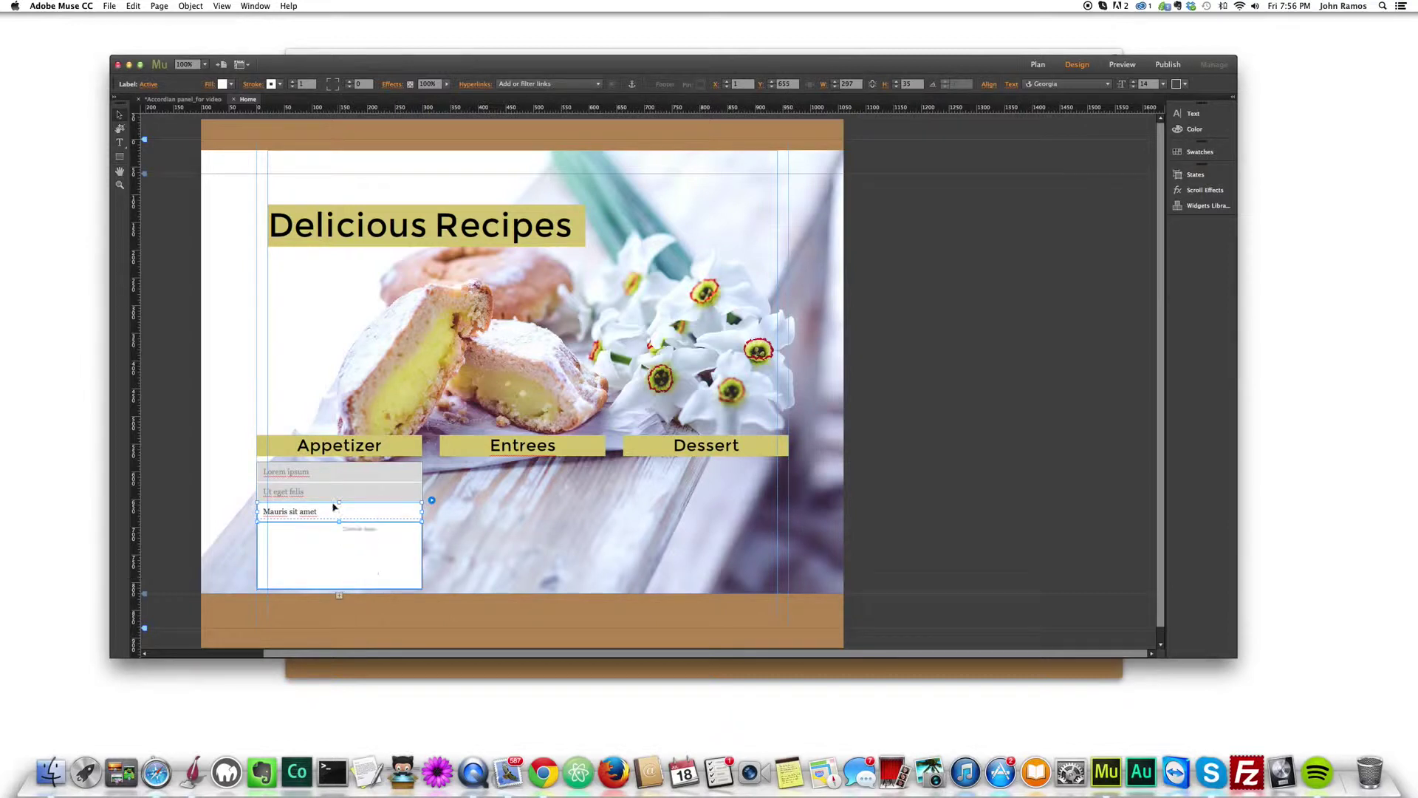
left_click(336, 477)
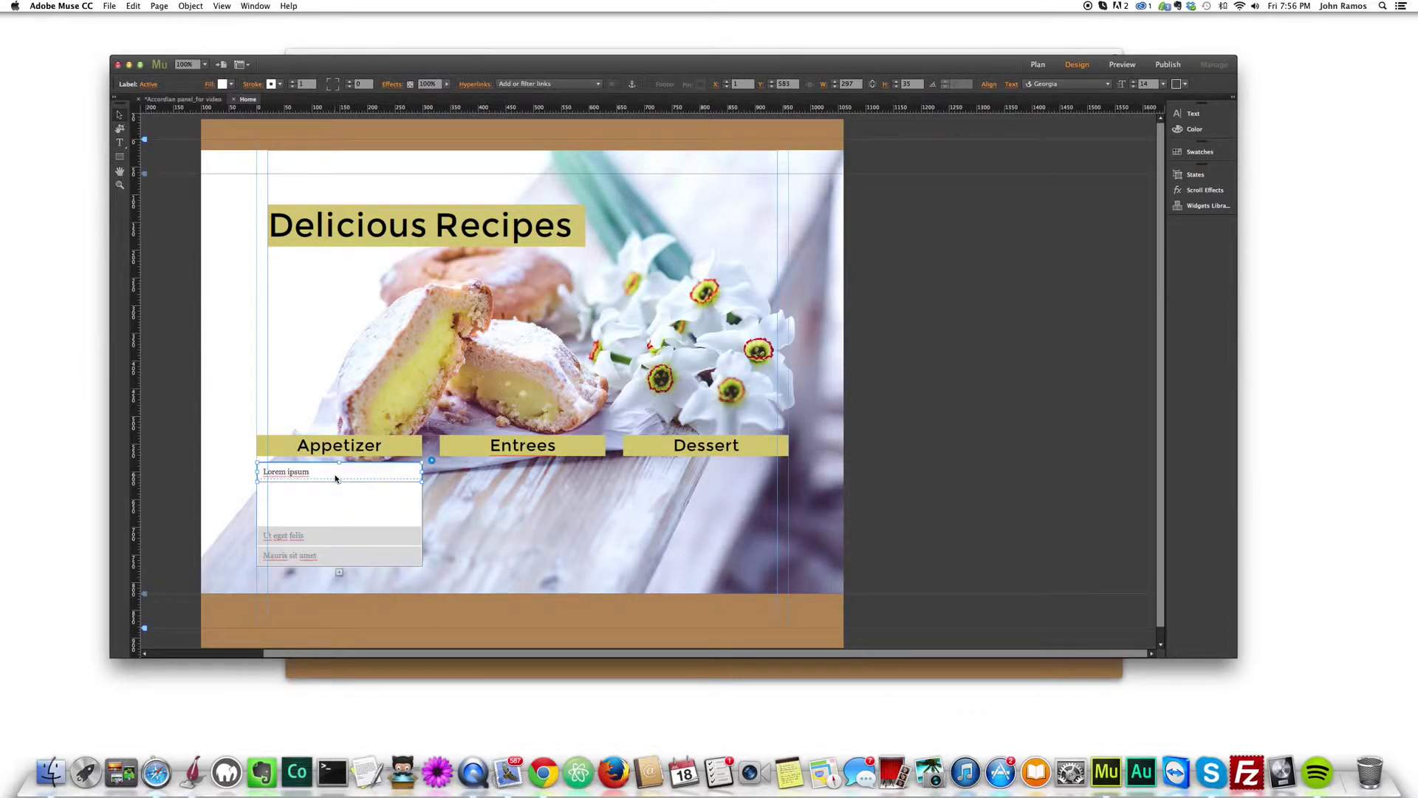
Switch between the accordion's three sections and compare the heights of their content areas.
left_click(351, 543)
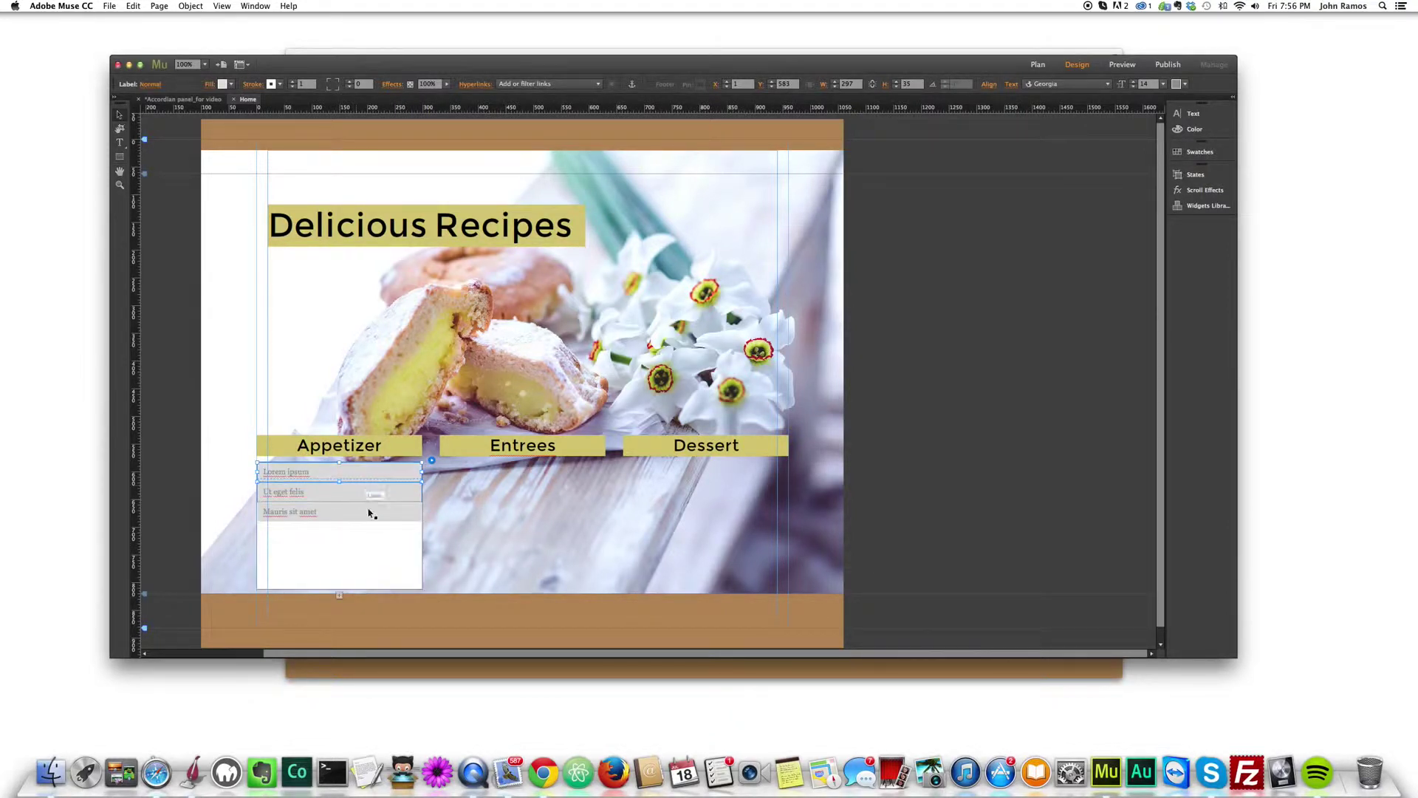
left_click(369, 471)
left_click(366, 508)
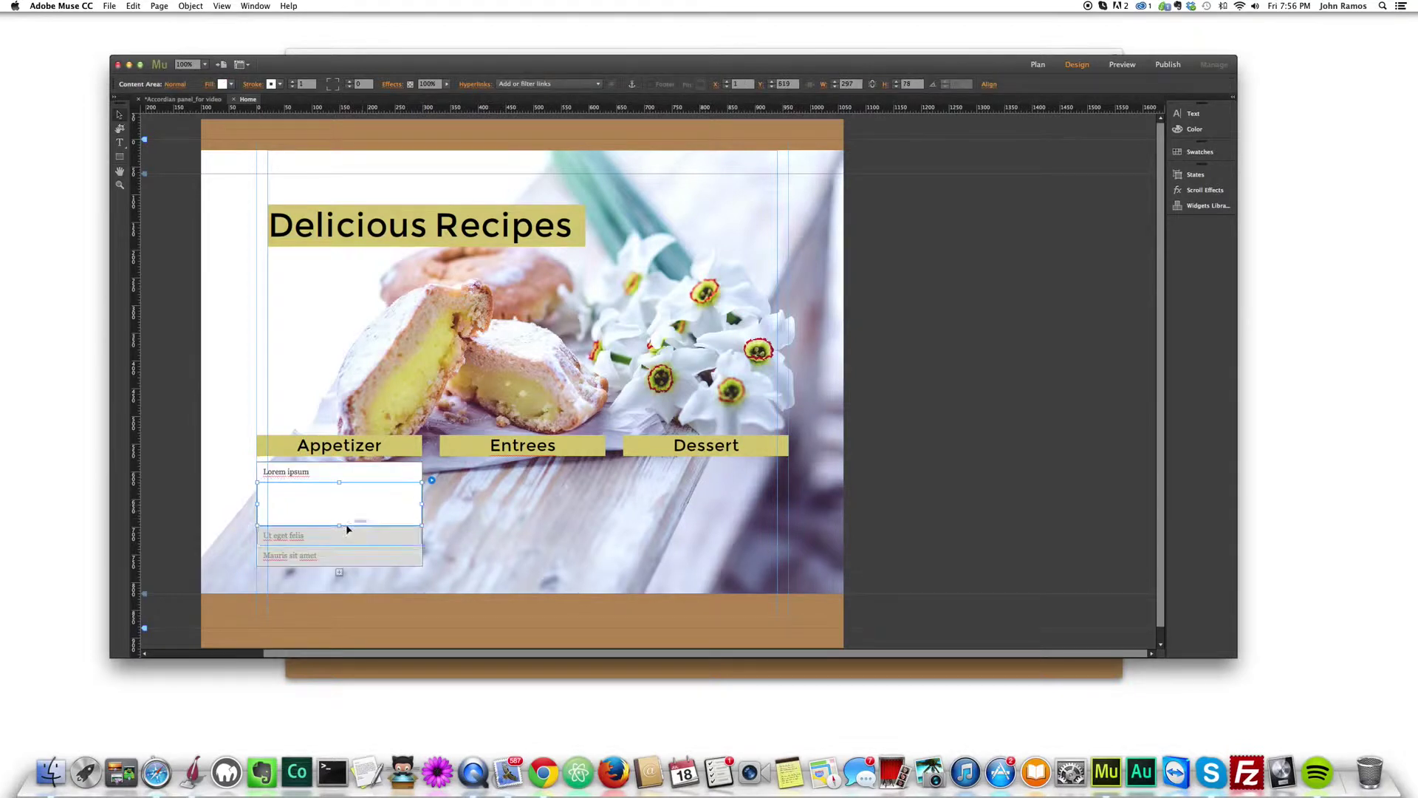
left_click(351, 500)
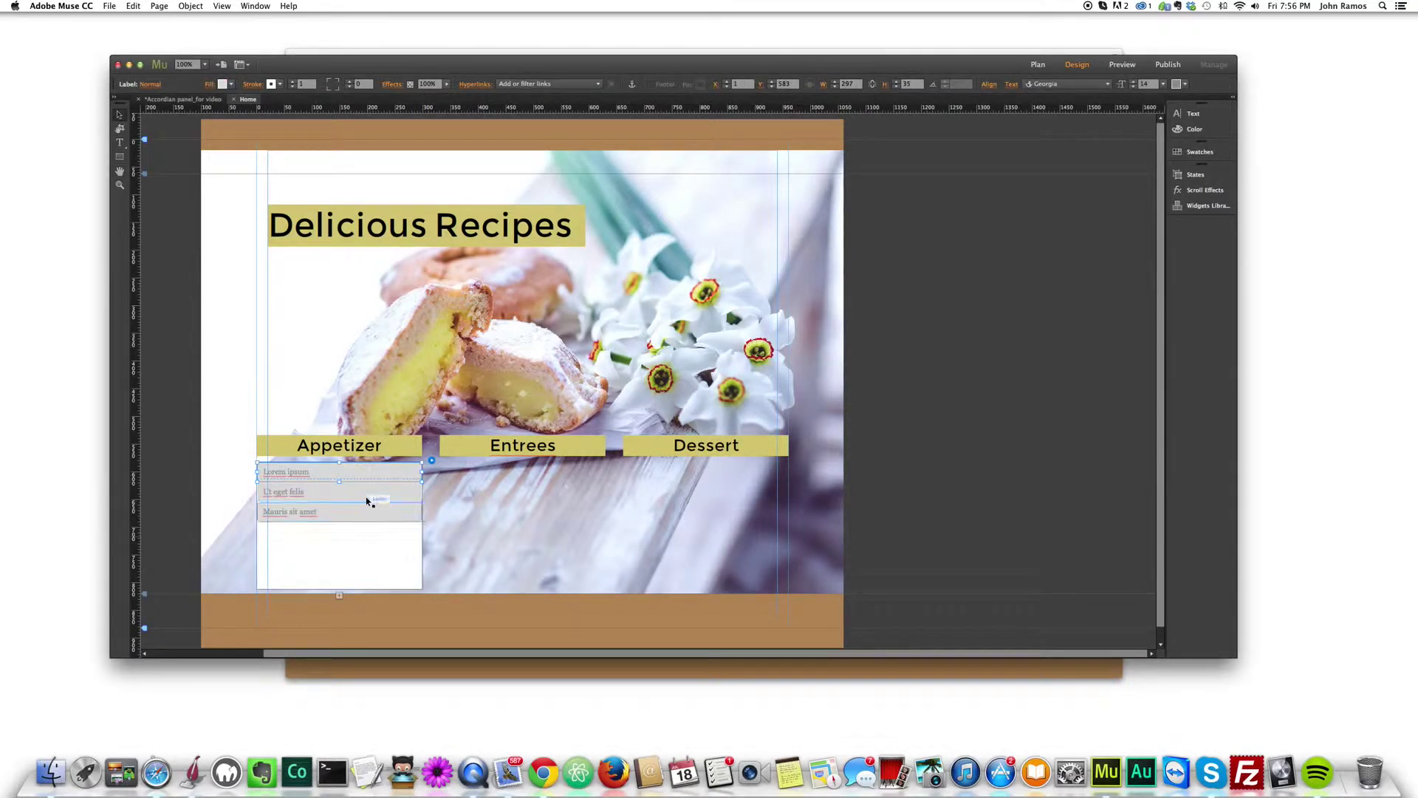
left_click(370, 489)
left_click(350, 537)
left_click(348, 534)
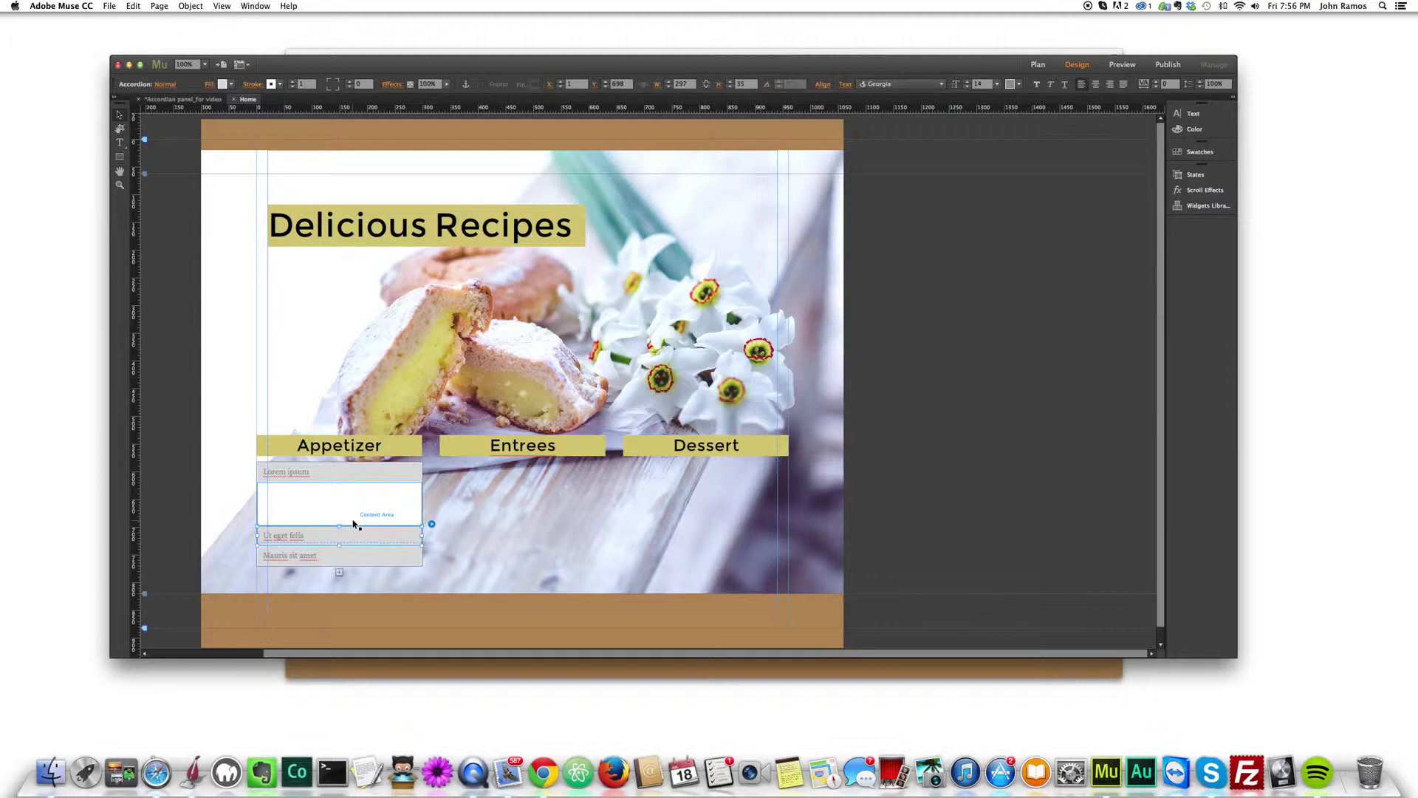
left_click(339, 515)
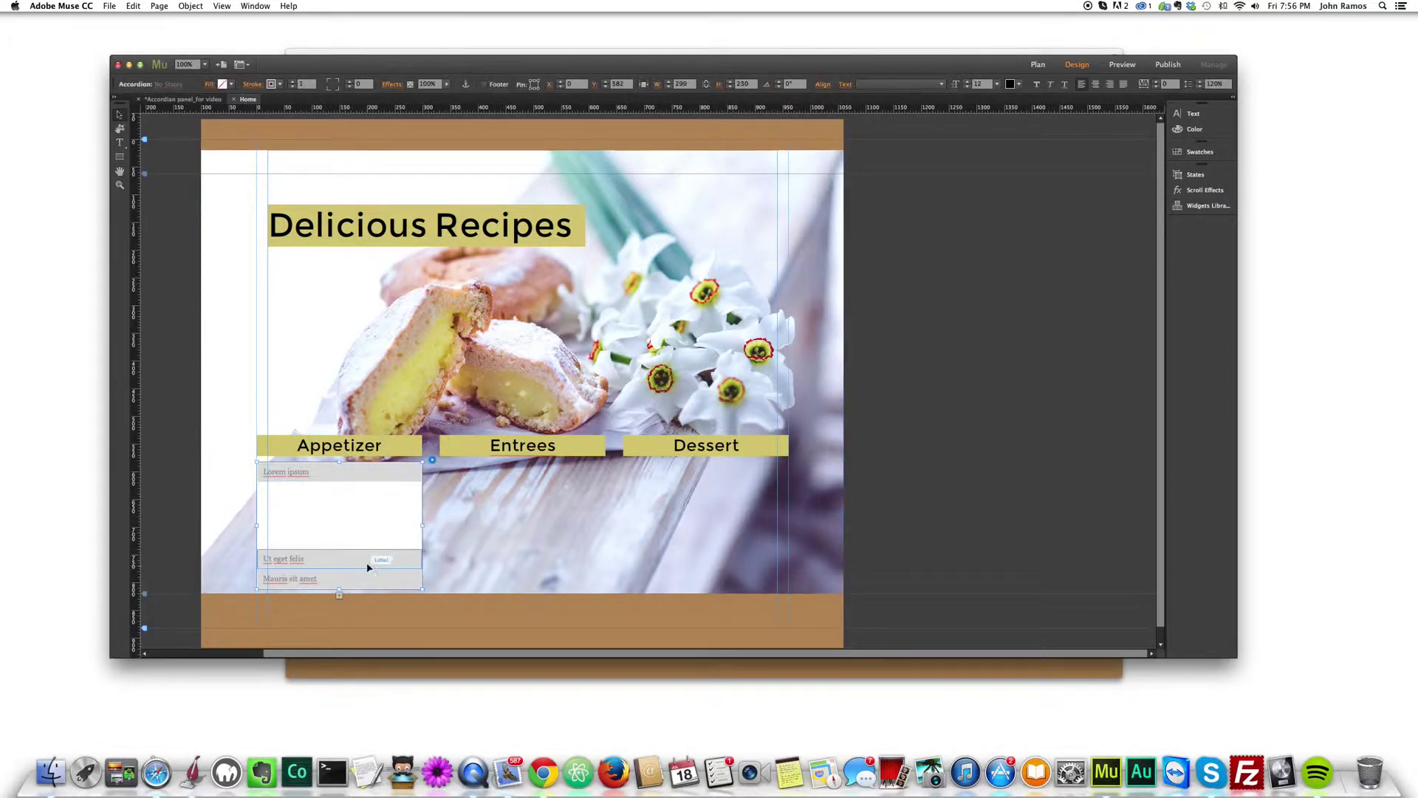
left_click(370, 577)
left_click(368, 492)
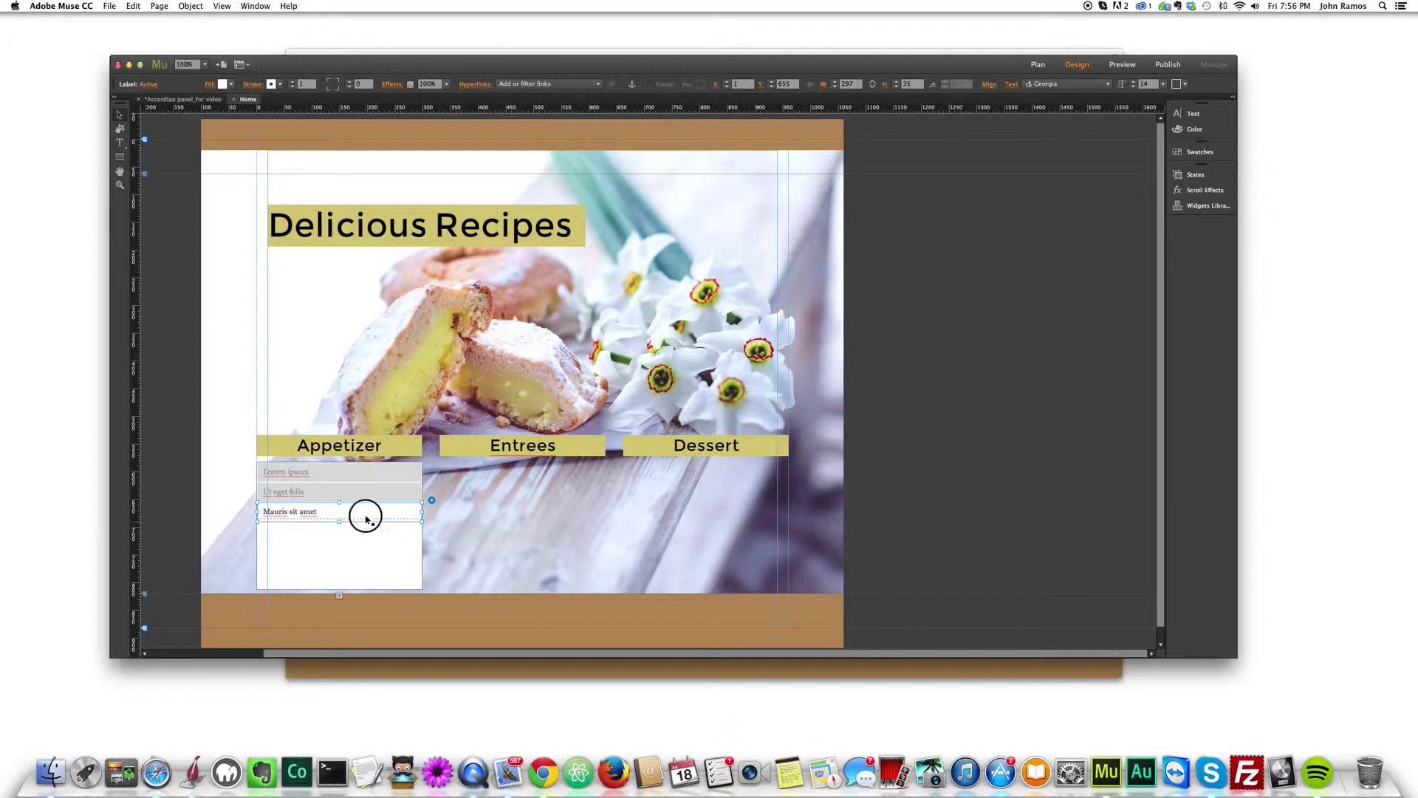
left_click(376, 473)
left_click(376, 565)
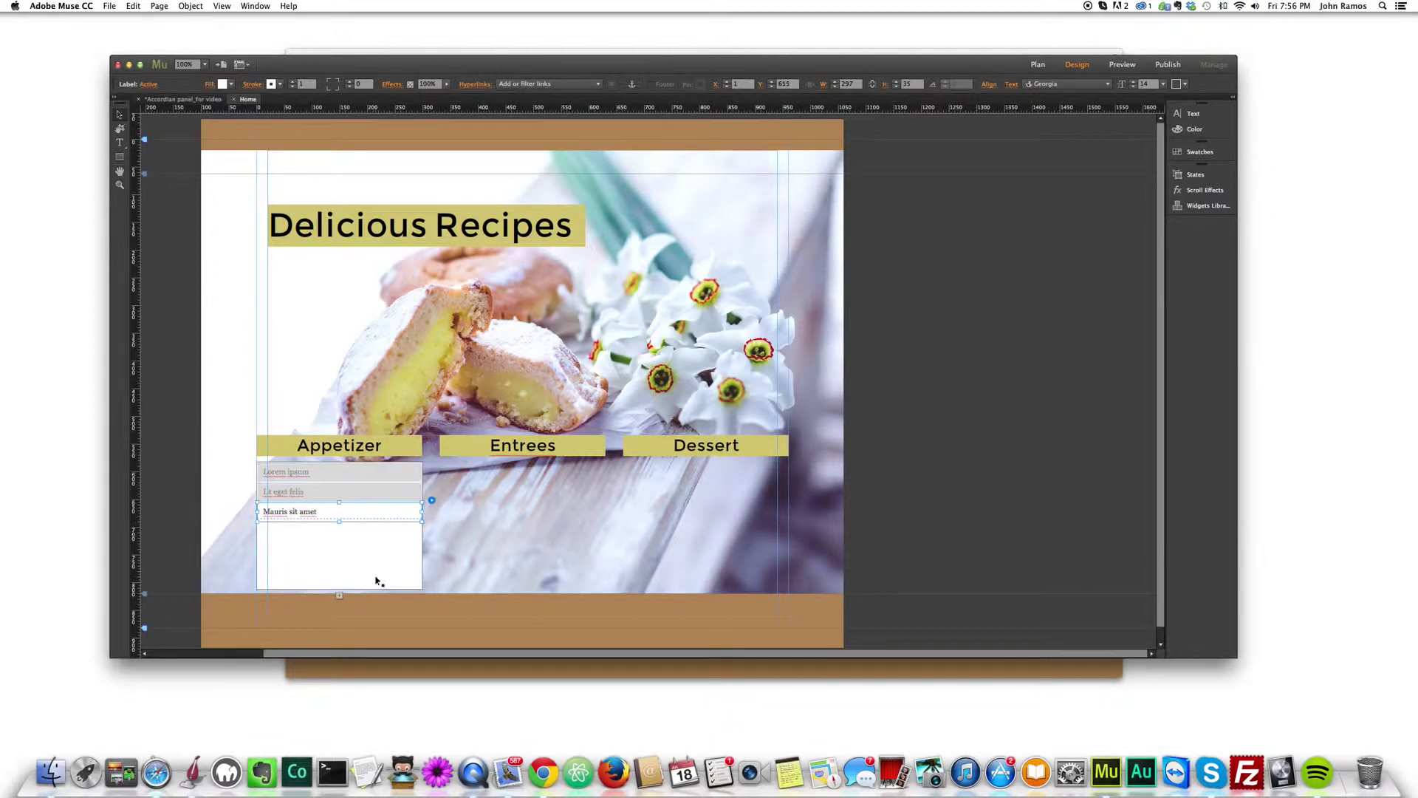
left_click(367, 473)
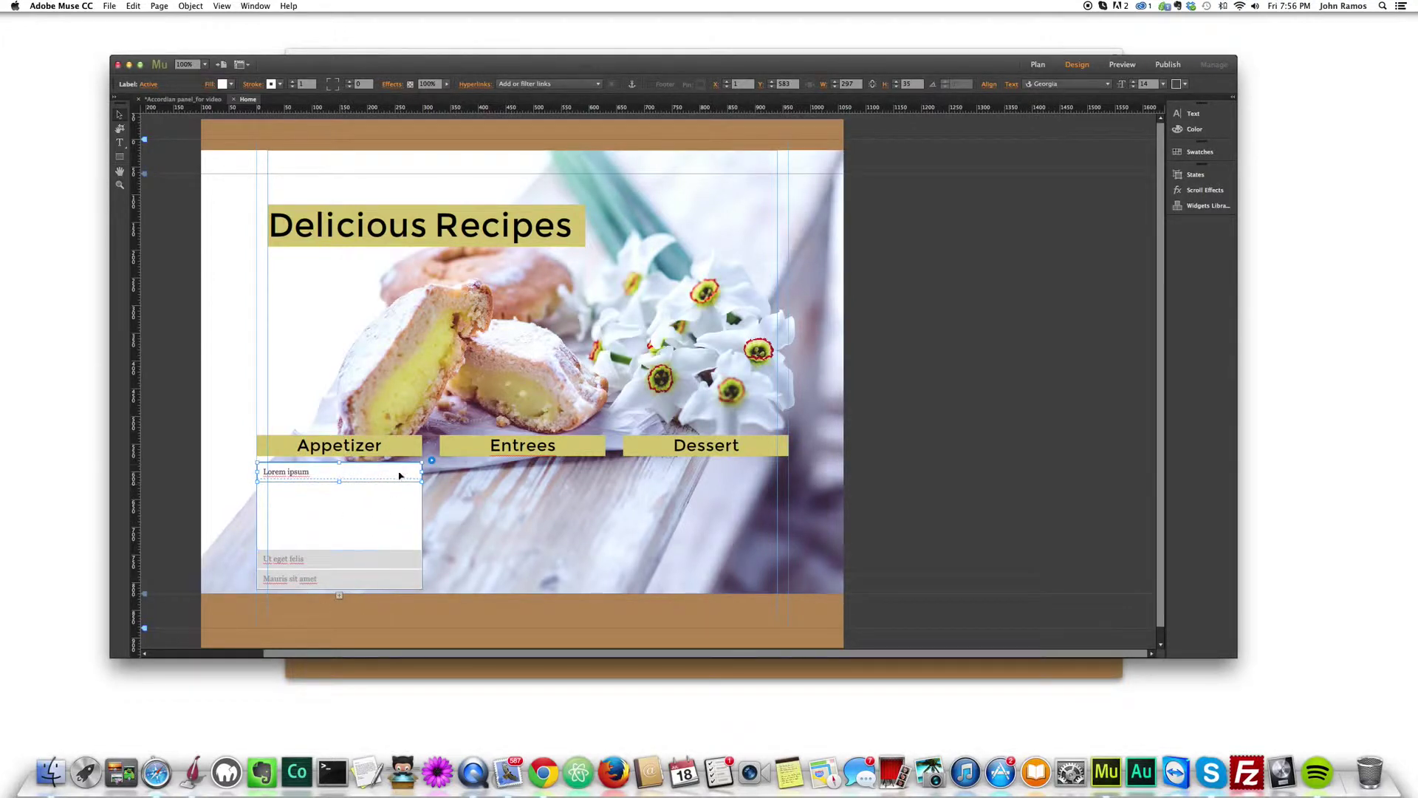
Try to shorten the content area of the accordion's Lorem ipsum section, and check the other sections.
left_click(377, 522)
left_click_drag(339, 549, 342, 528)
left_click(342, 528)
left_click(347, 576)
left_click(384, 491)
left_click(391, 472)
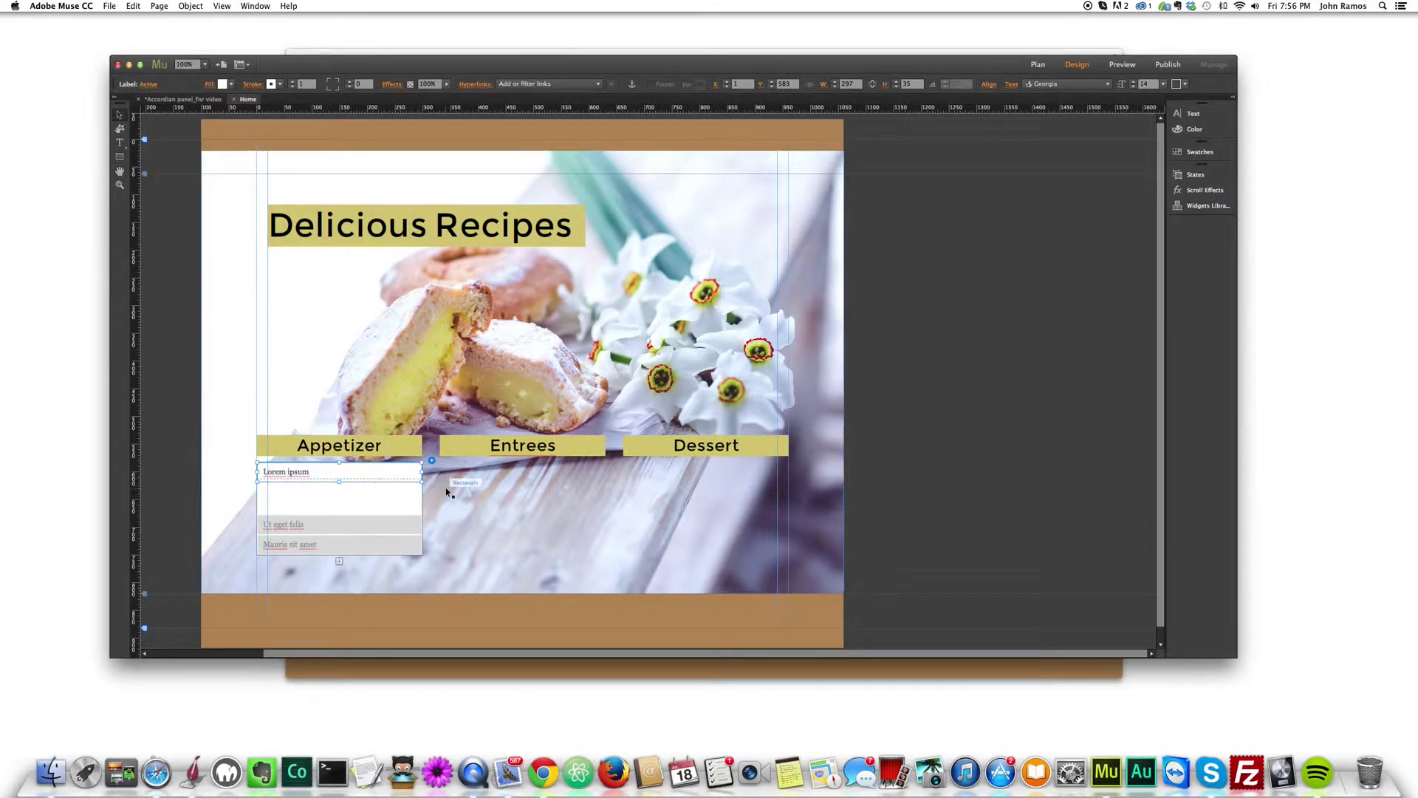
Reopen the accordion's sections repeatedly to examine how each content area expands.
left_click(355, 523)
left_click(378, 475)
left_click(371, 521)
left_click(377, 480)
left_click(376, 481)
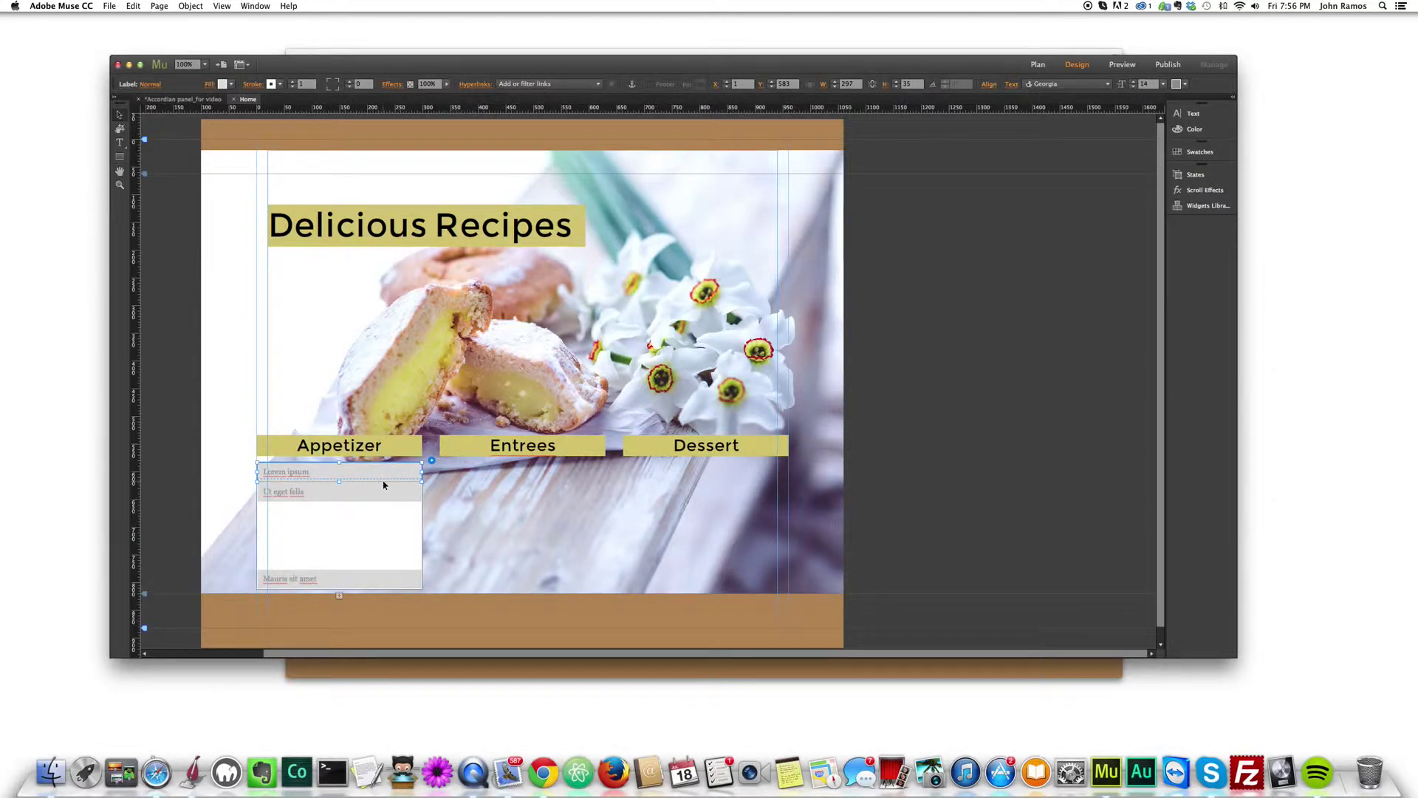
left_click(384, 485)
left_click(383, 484)
left_click(384, 485)
left_click(383, 485)
left_click(384, 484)
left_click(383, 485)
Rename the accordion's Lorem ipsum label as "Appetizer #1" and leave text editing.
left_click(390, 477)
left_click(353, 472)
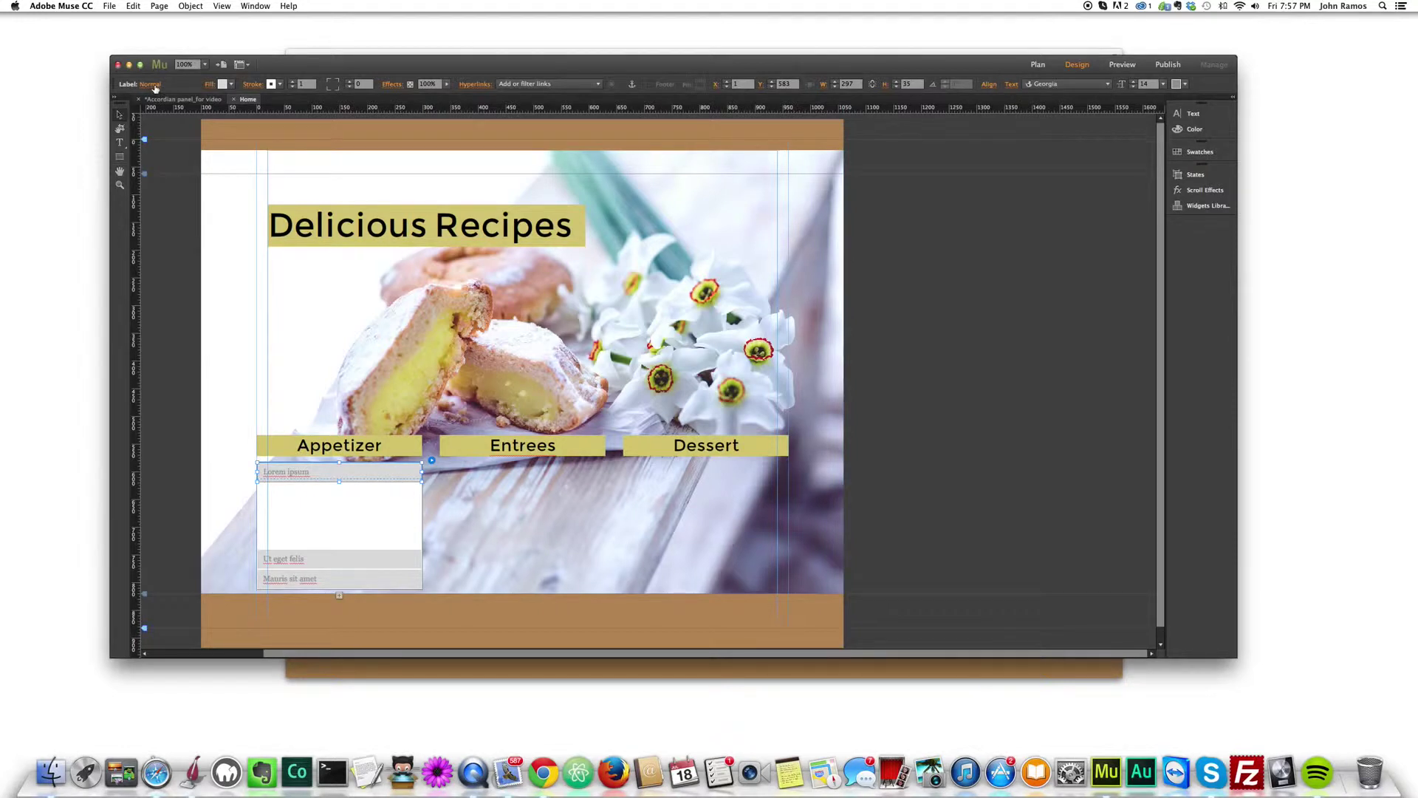
double_click(311, 474)
key("super+a")
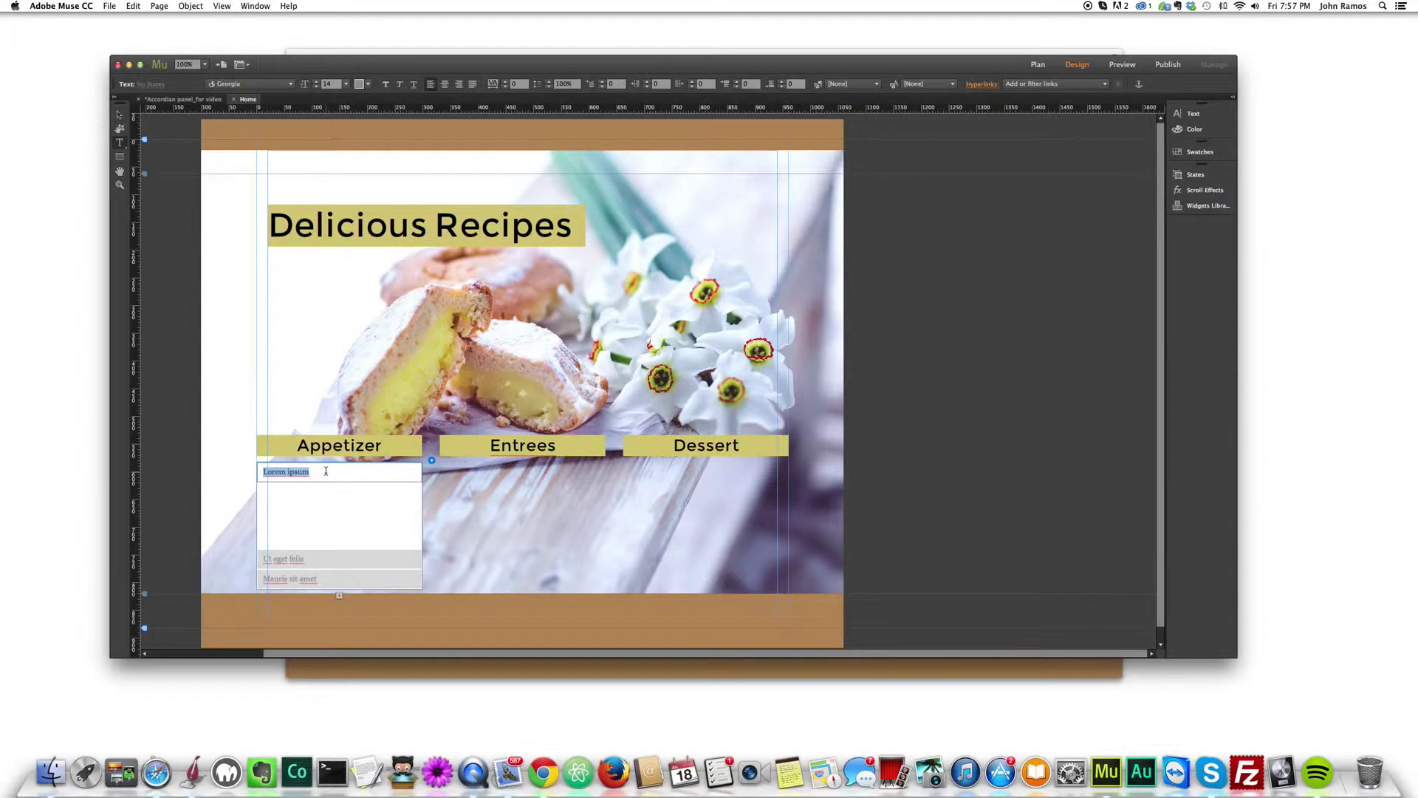
type("Appetizer")
left_click_drag(327, 471, 241, 468)
left_click(120, 116)
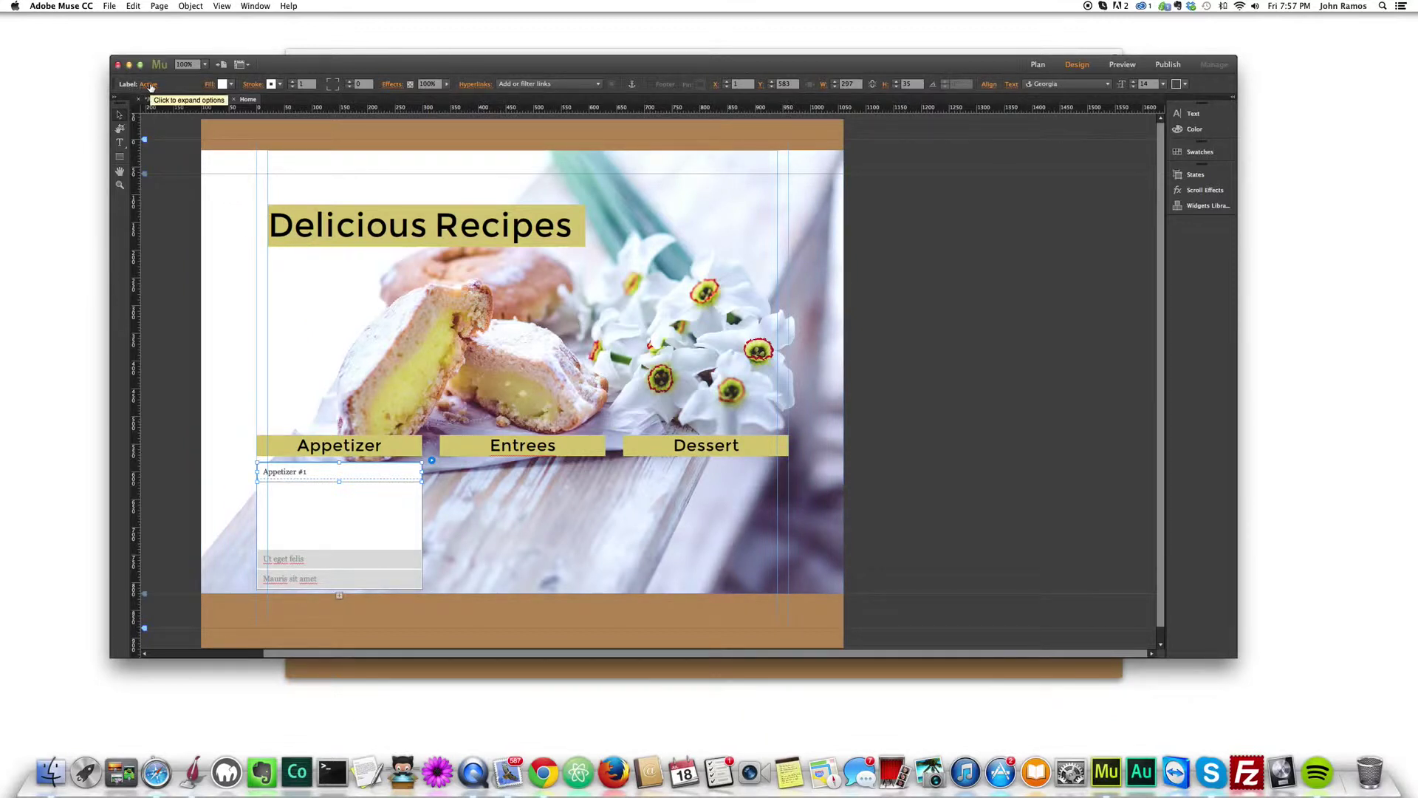
Set the font of the accordion labels to Montserrat in the Normal state.
left_click(149, 85)
left_click(180, 103)
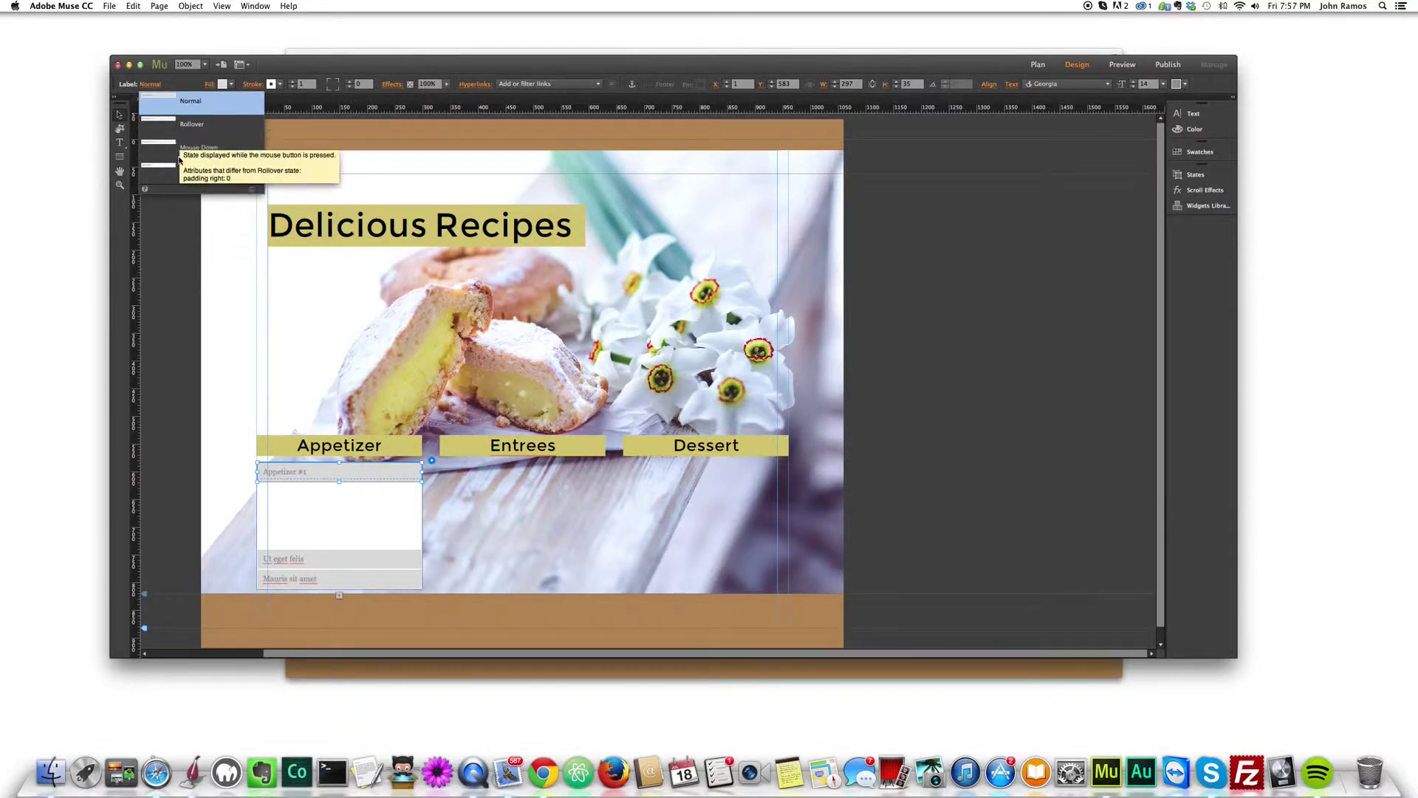
left_click(175, 283)
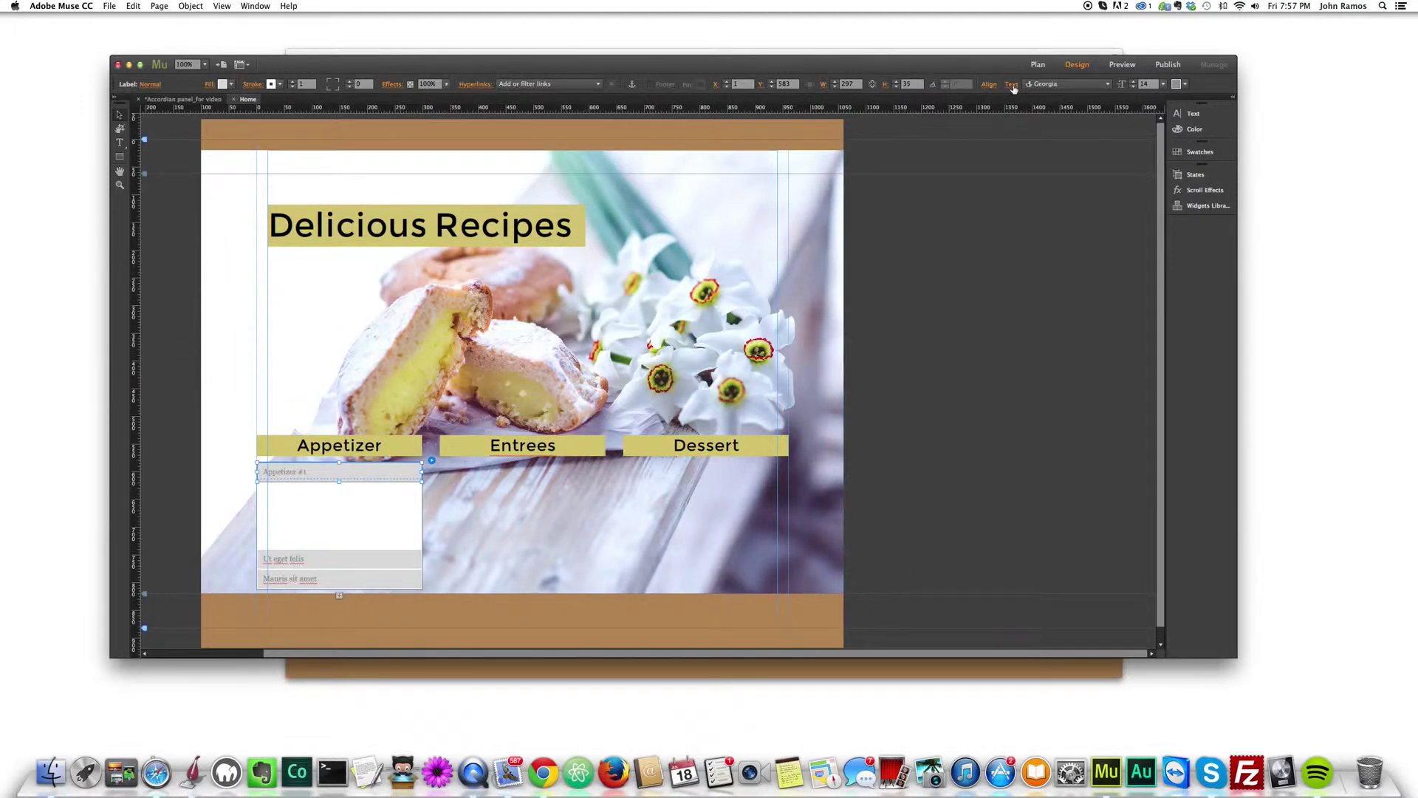
left_click(1108, 85)
scroll(1106, 192, "up", 3)
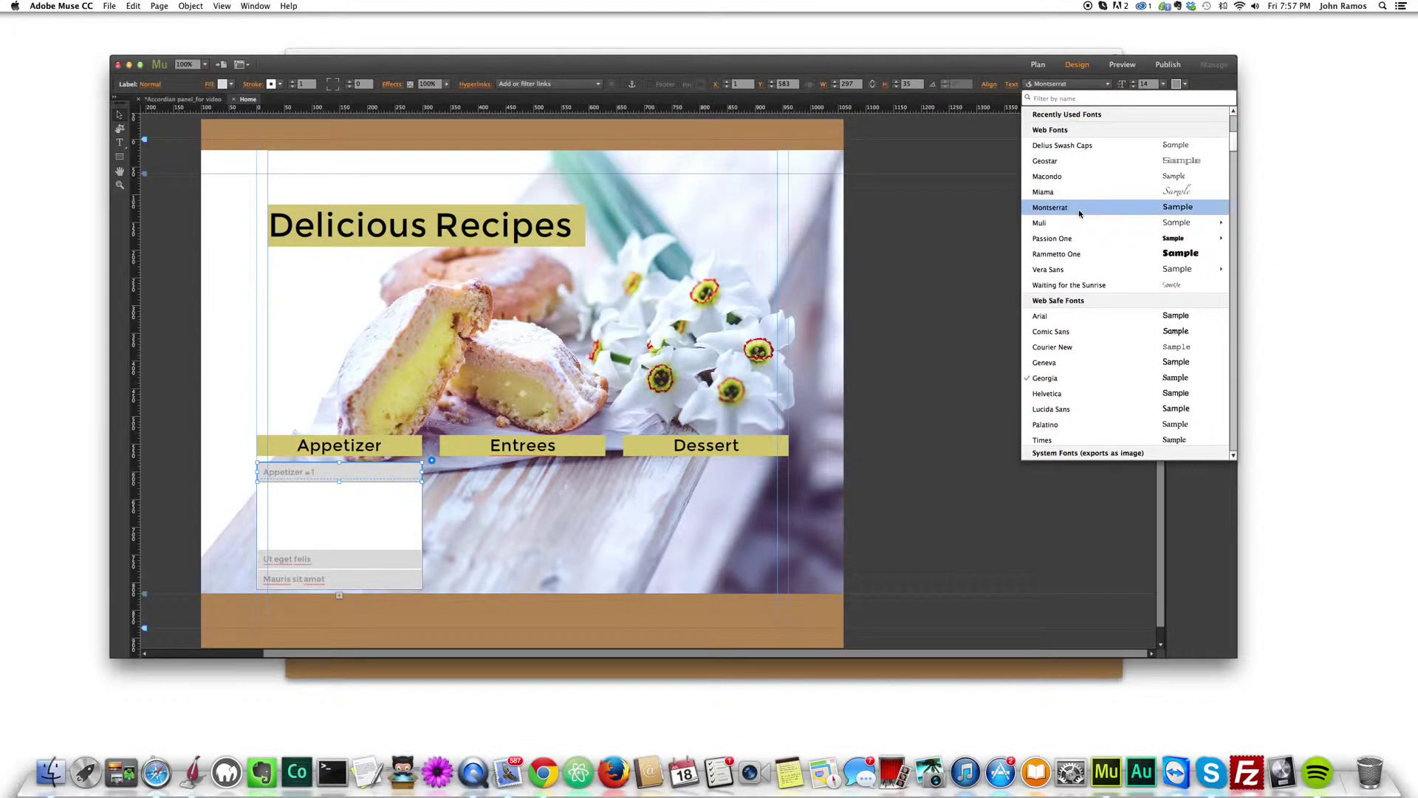
left_click(1079, 211)
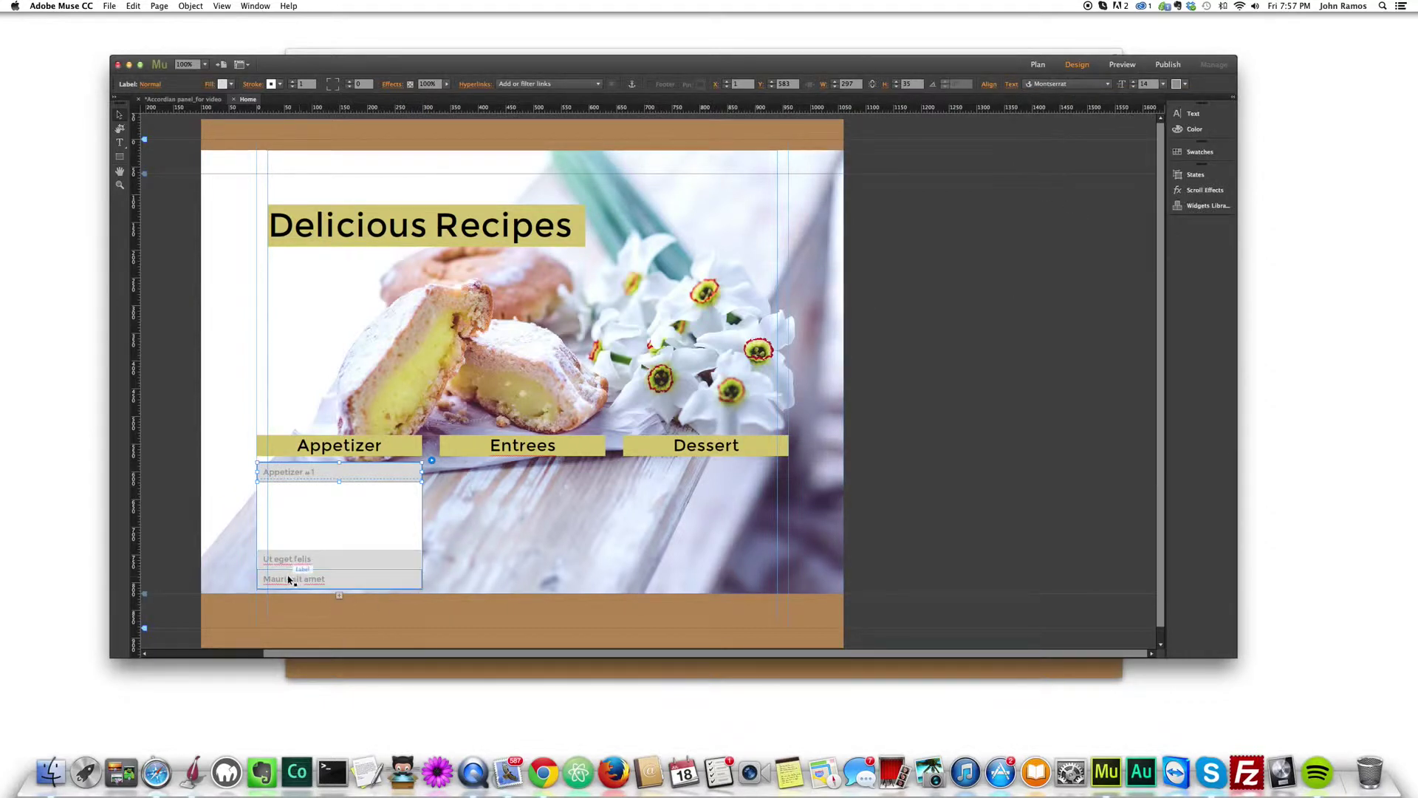
Set the text colour of the accordion labels' Normal state to white.
left_click(1182, 85)
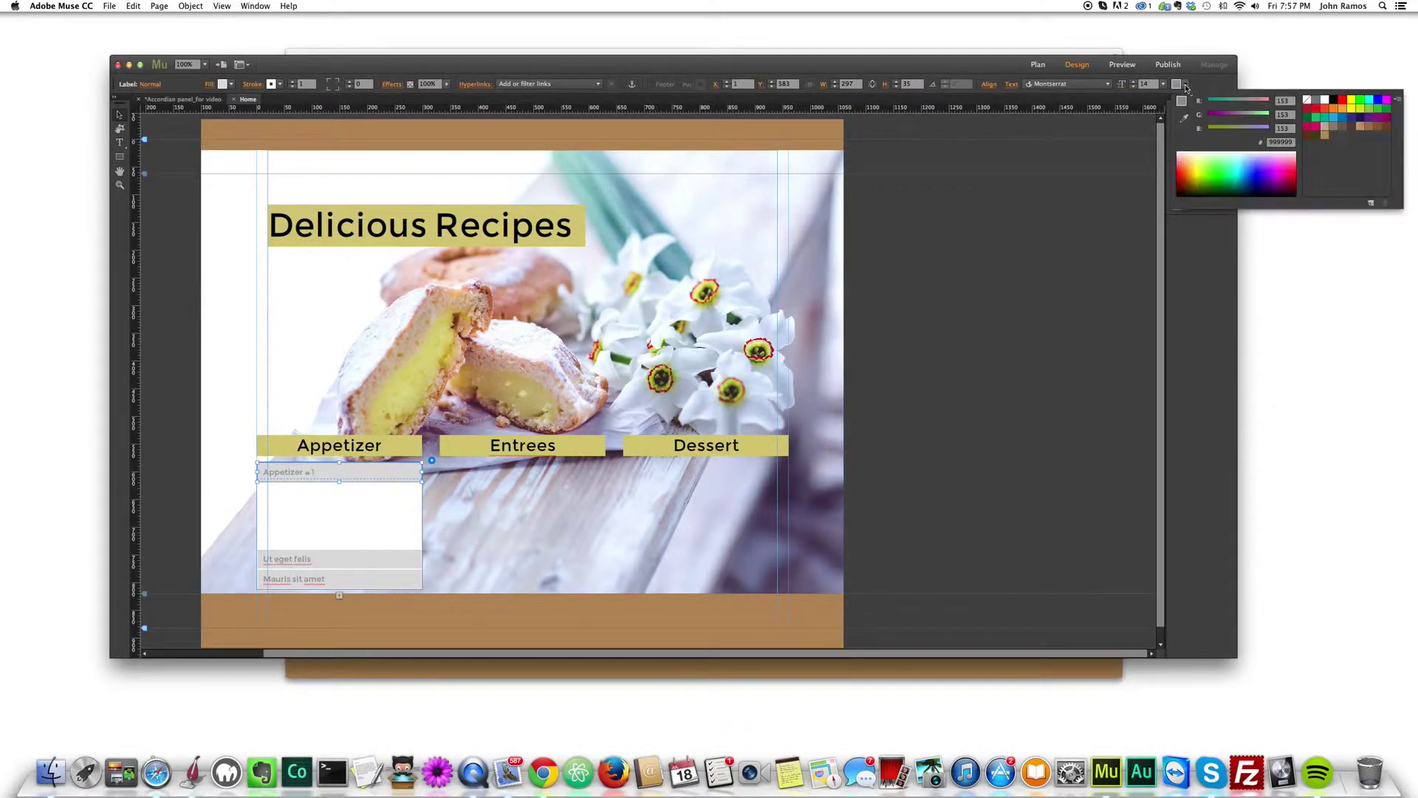
left_click(1326, 100)
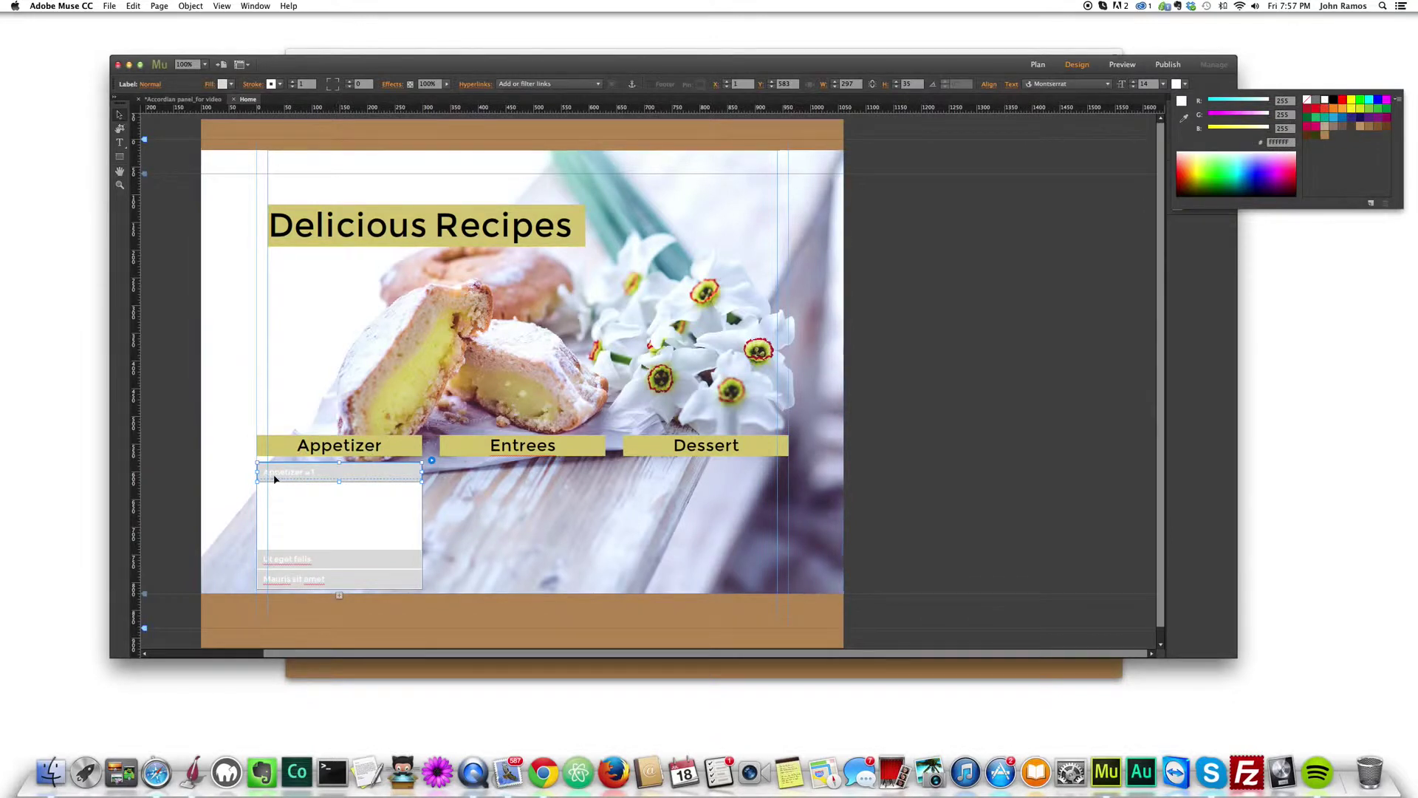
left_click(176, 385)
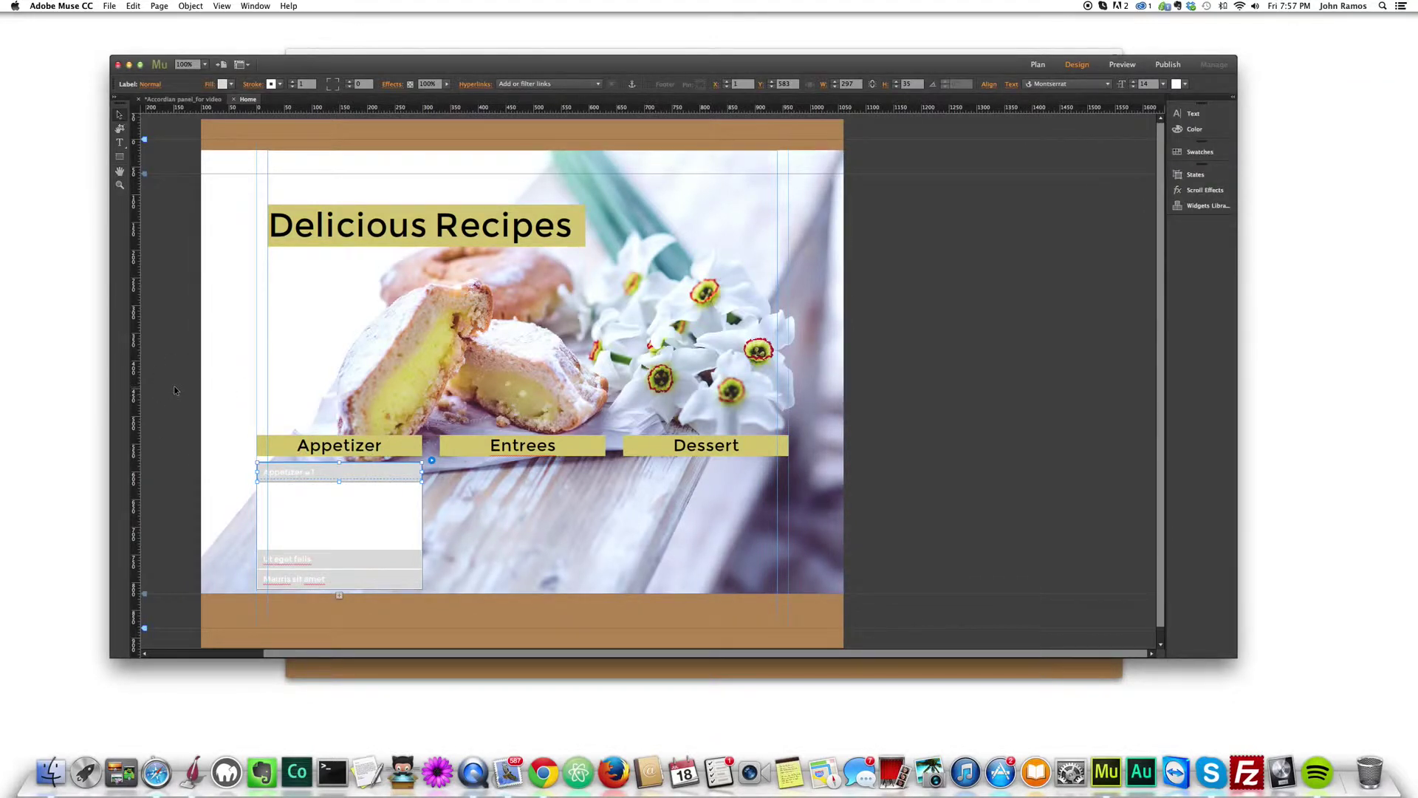
left_click(176, 390)
Set the text colour of the Appetizer #1 label's Active state to white.
left_click(294, 470)
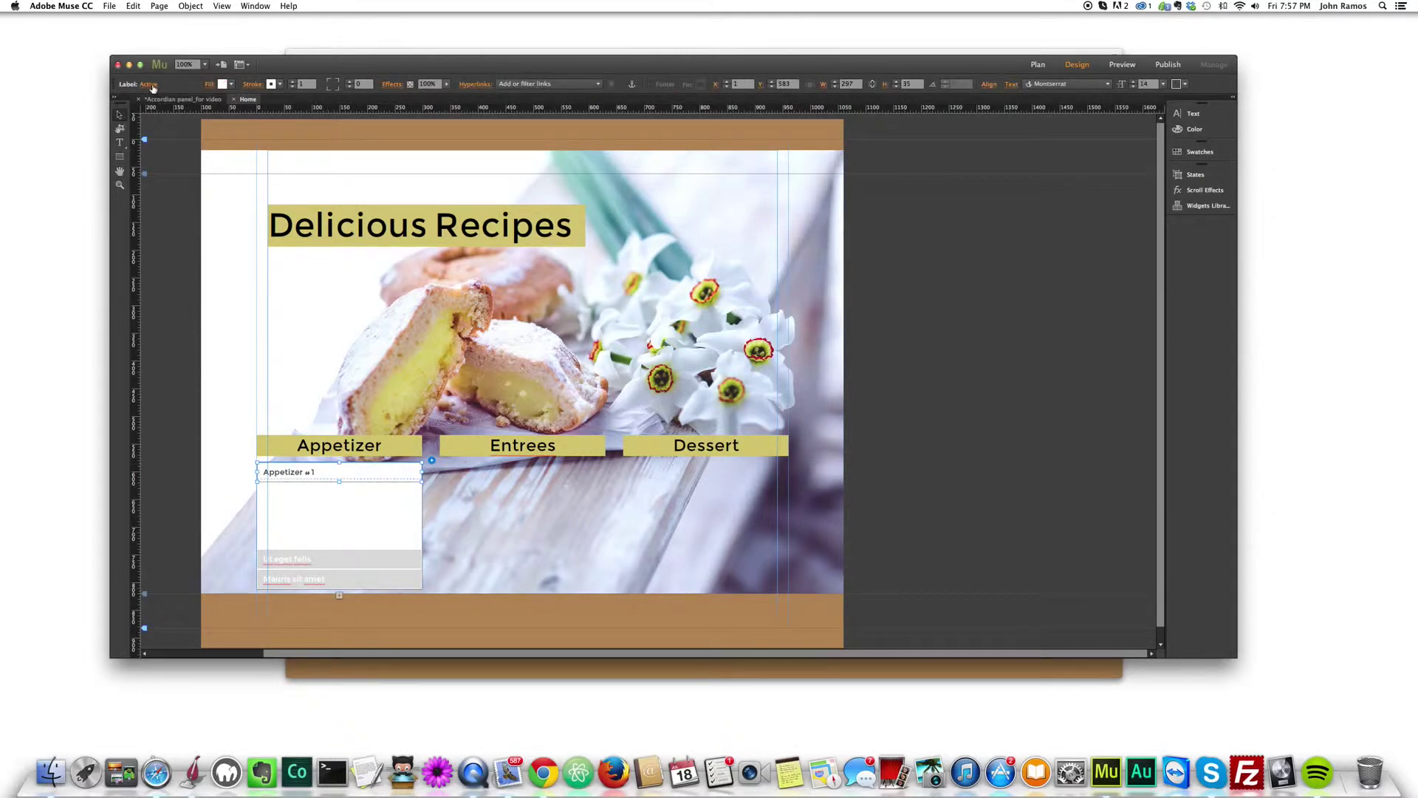
left_click(150, 85)
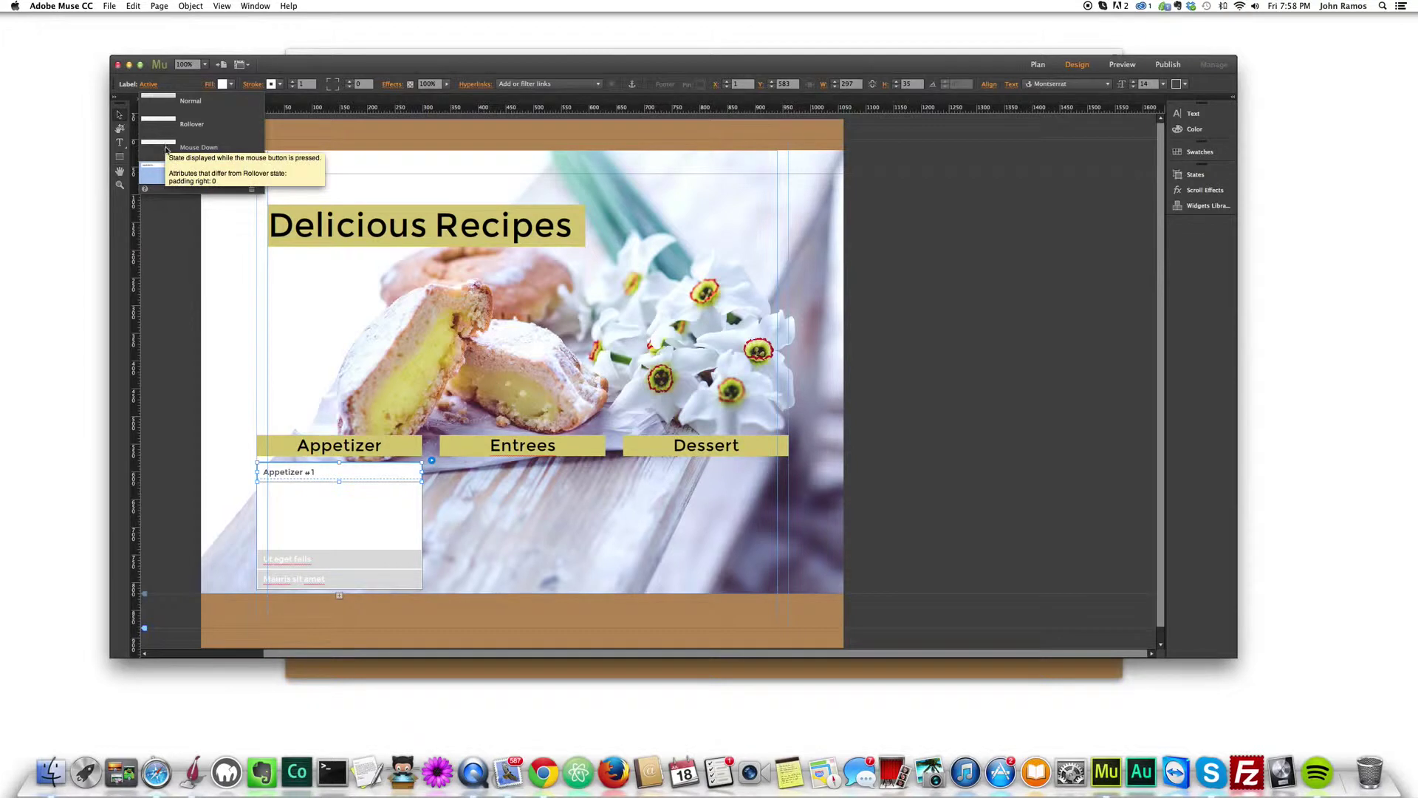
left_click(177, 345)
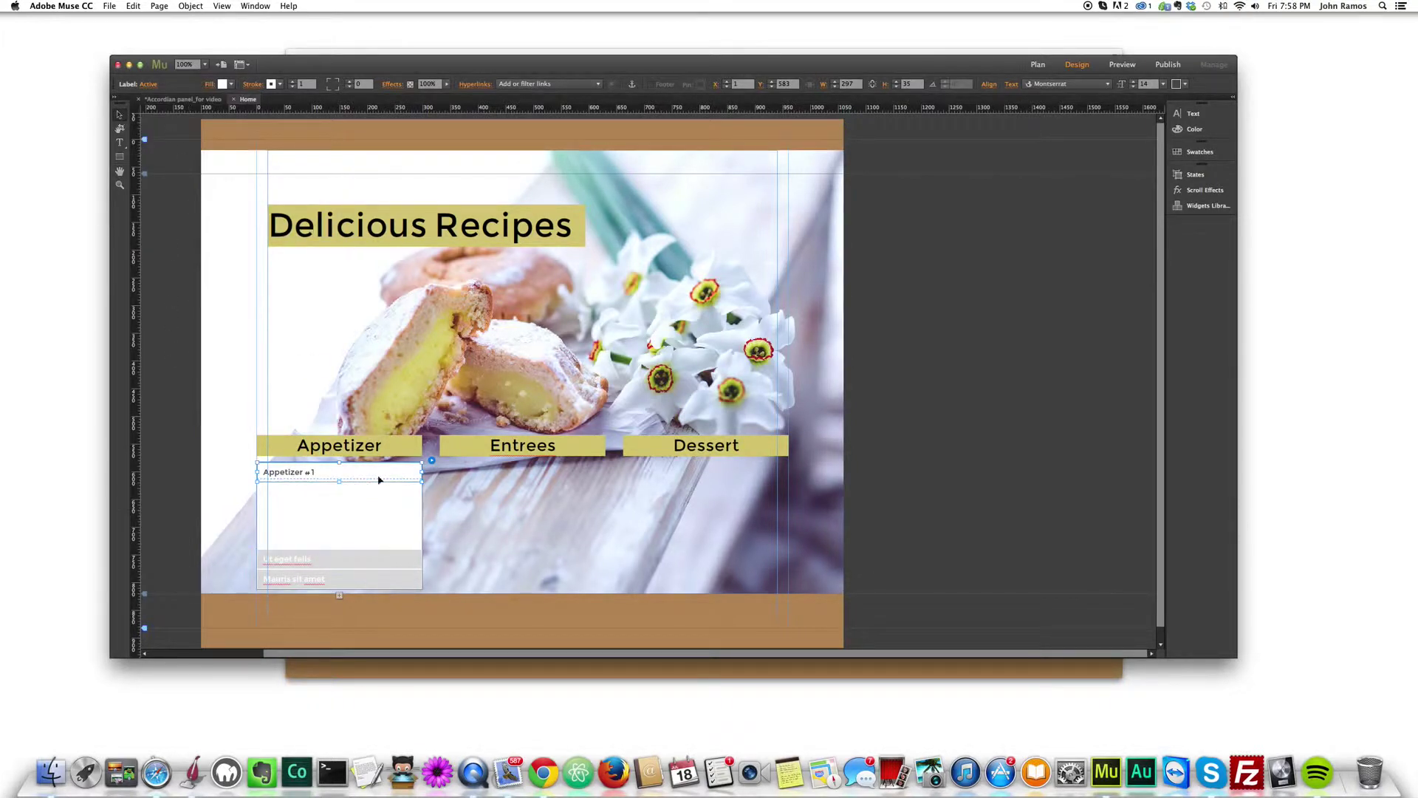
left_click(1184, 85)
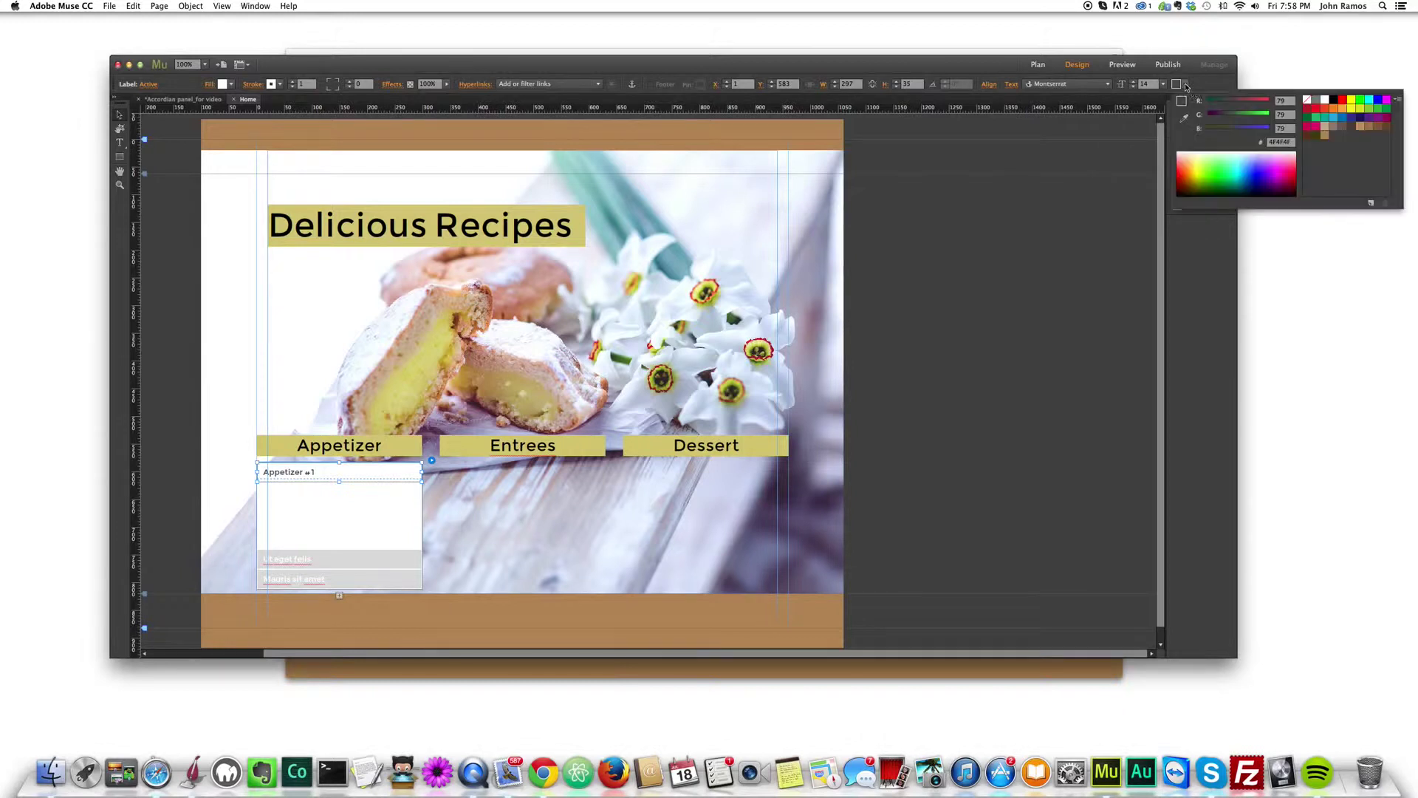
left_click(1325, 99)
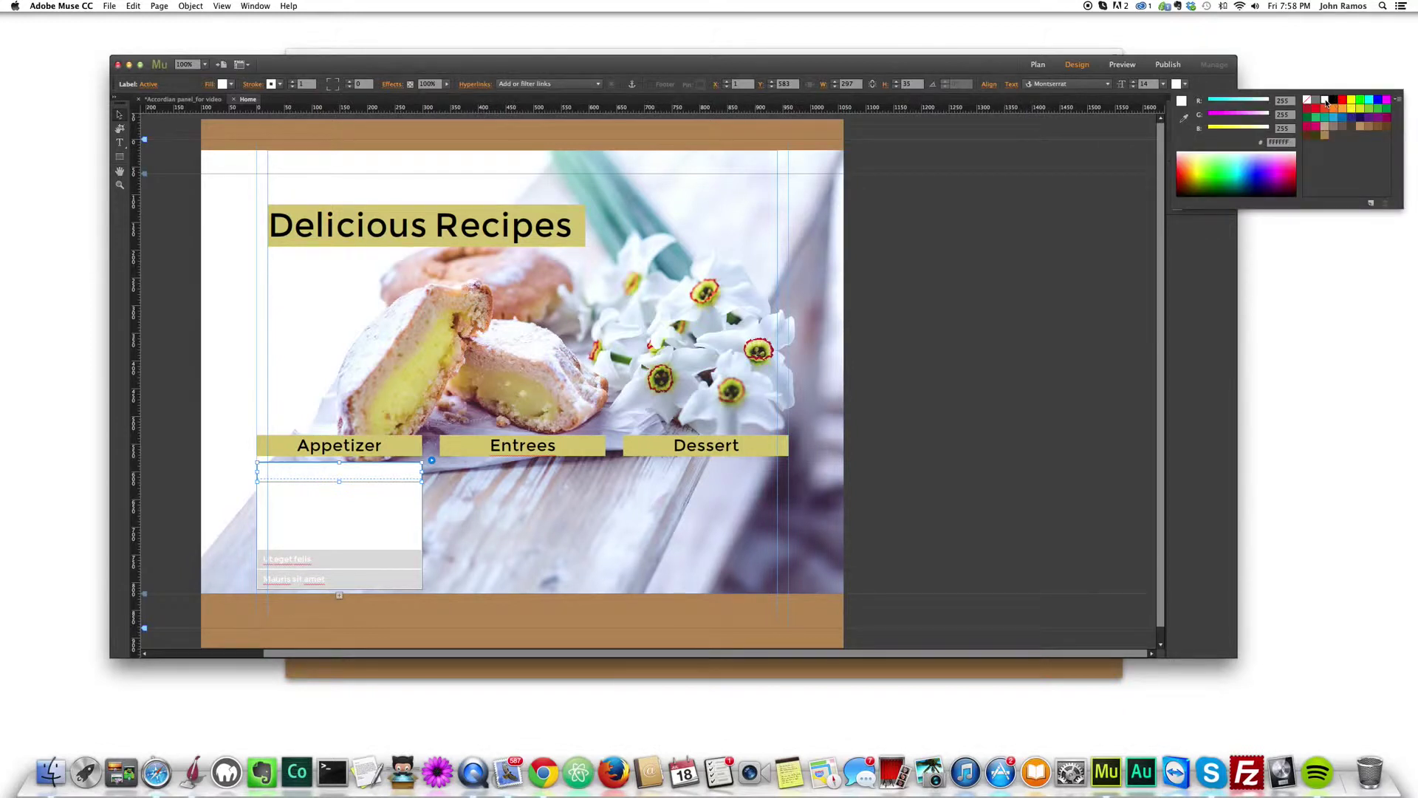
left_click(1071, 235)
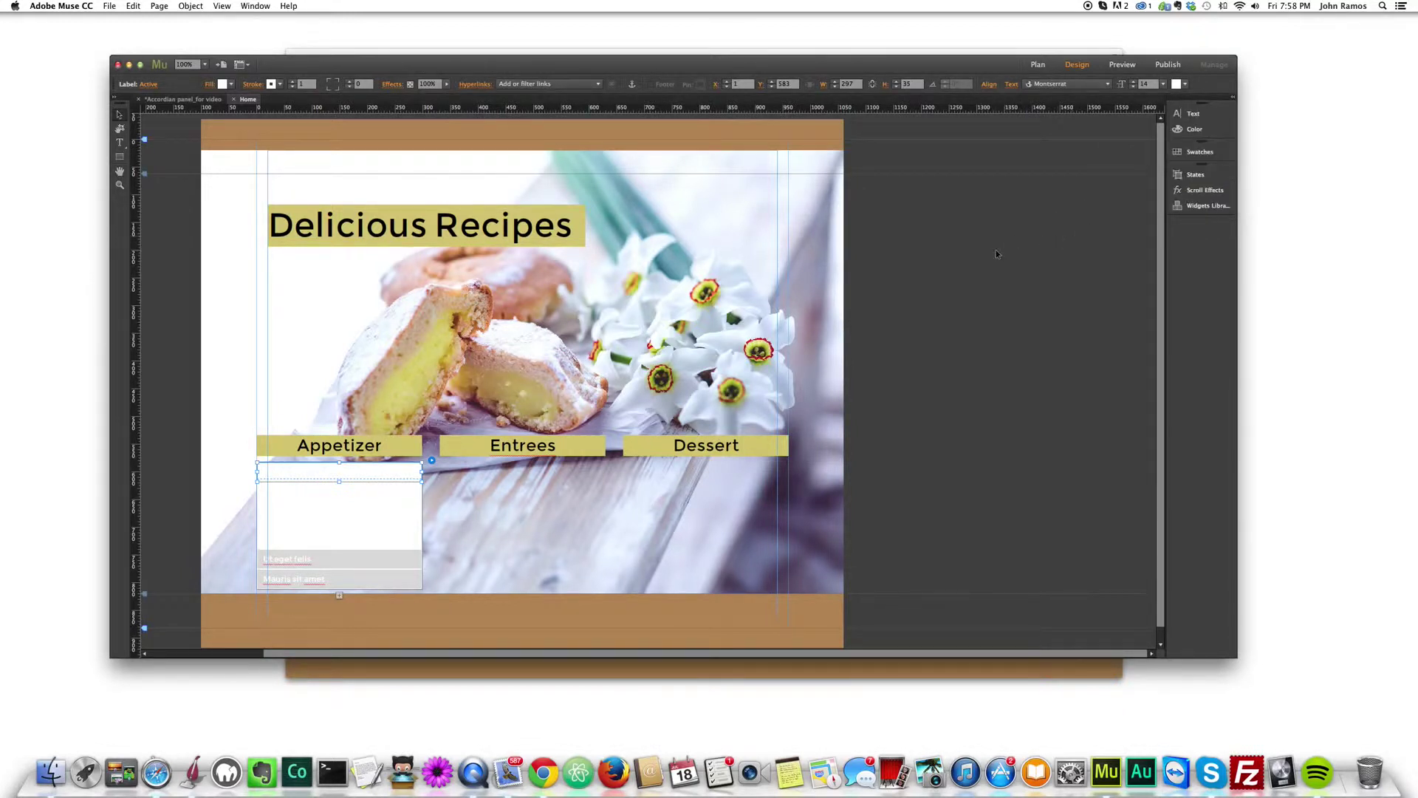
Fill the Active state of the Appetizer #1 label with the brown sampled from the page's lower band.
left_click(406, 476)
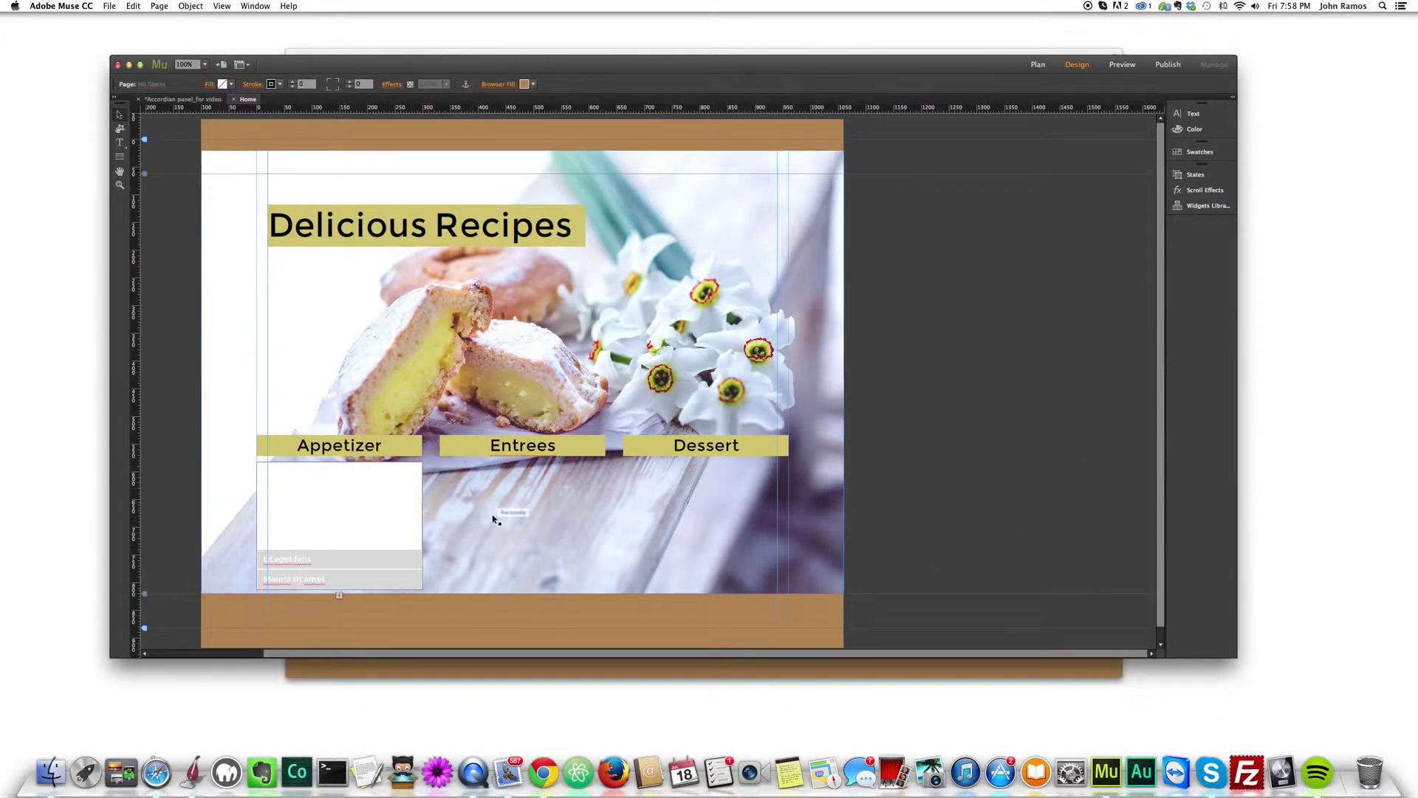
left_click(406, 476)
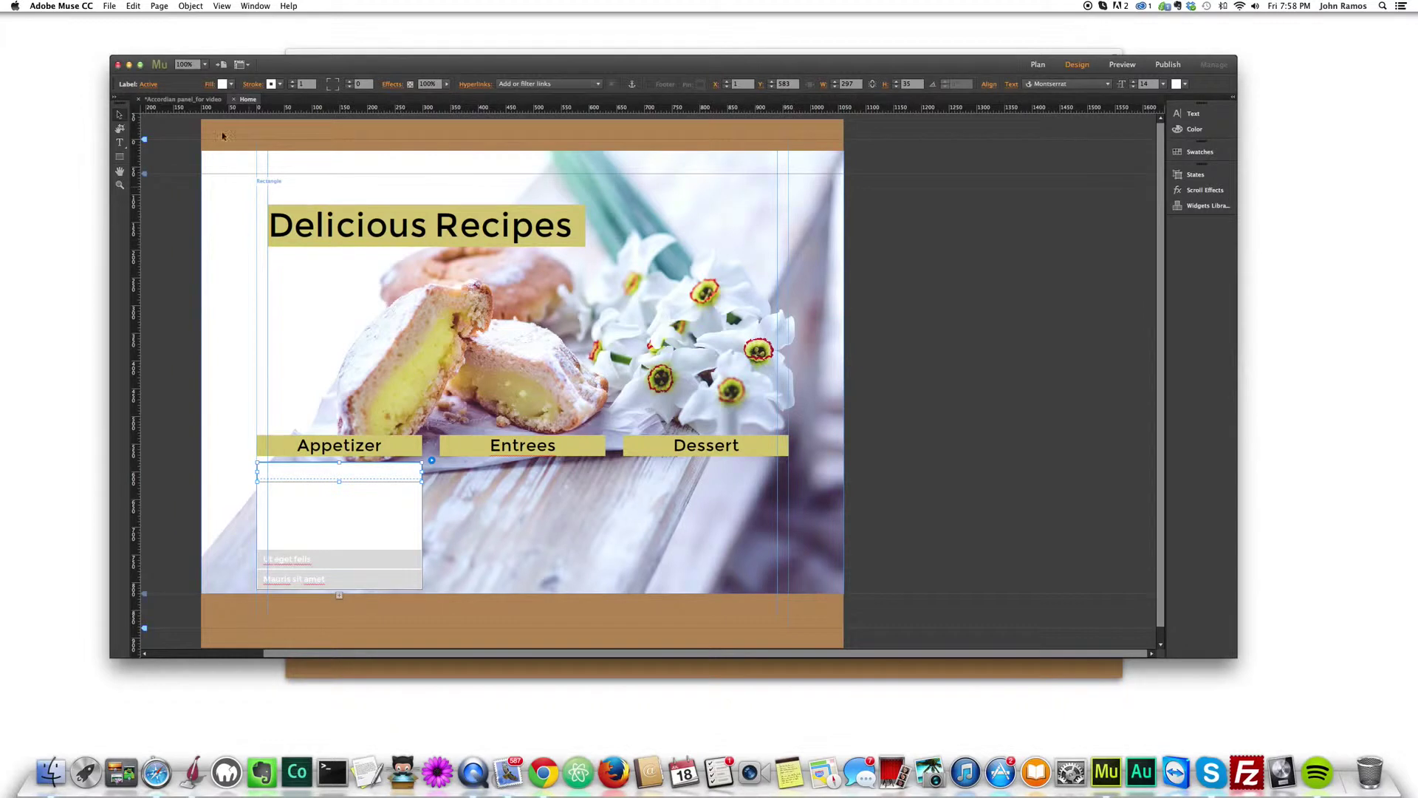
left_click(230, 86)
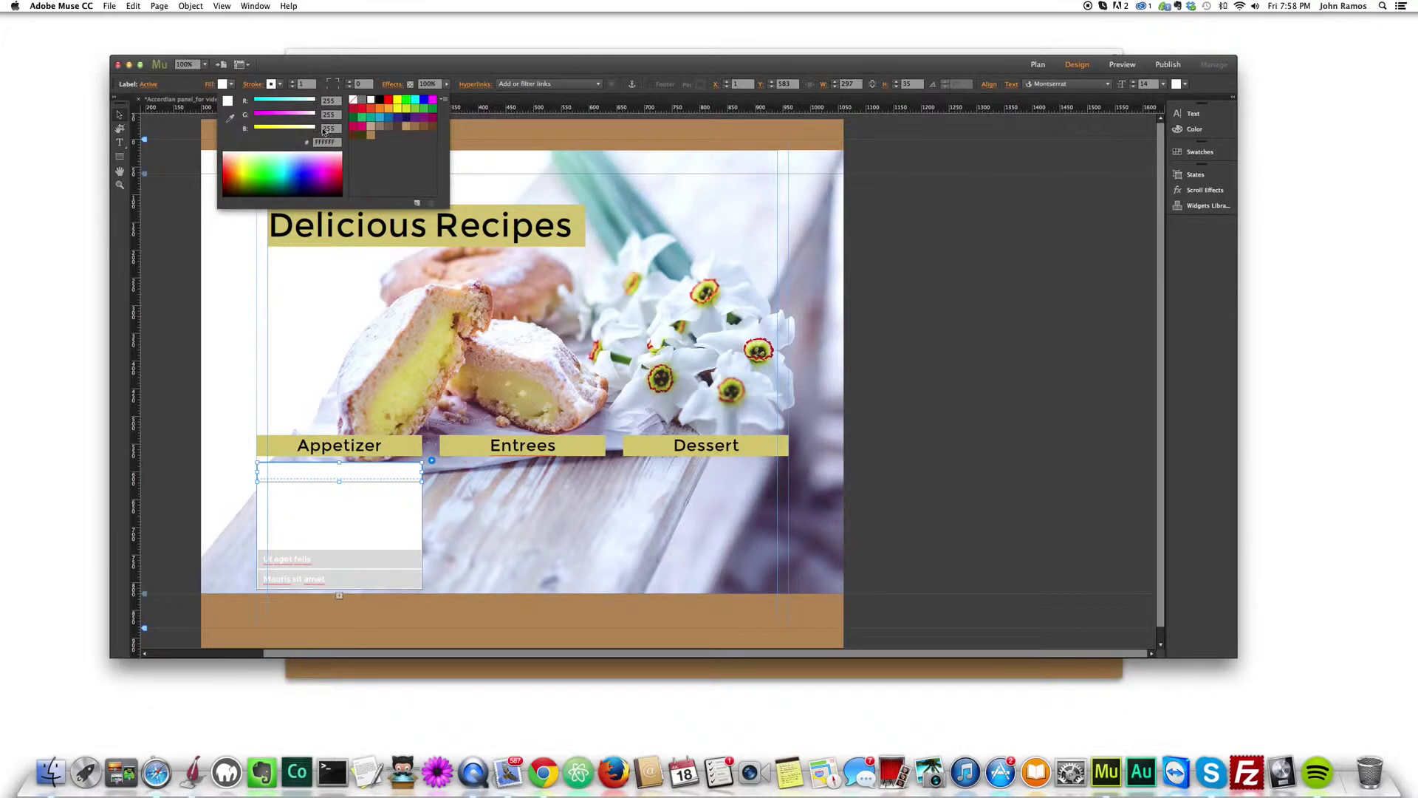
left_click(230, 117)
left_click(558, 597)
left_click(190, 387)
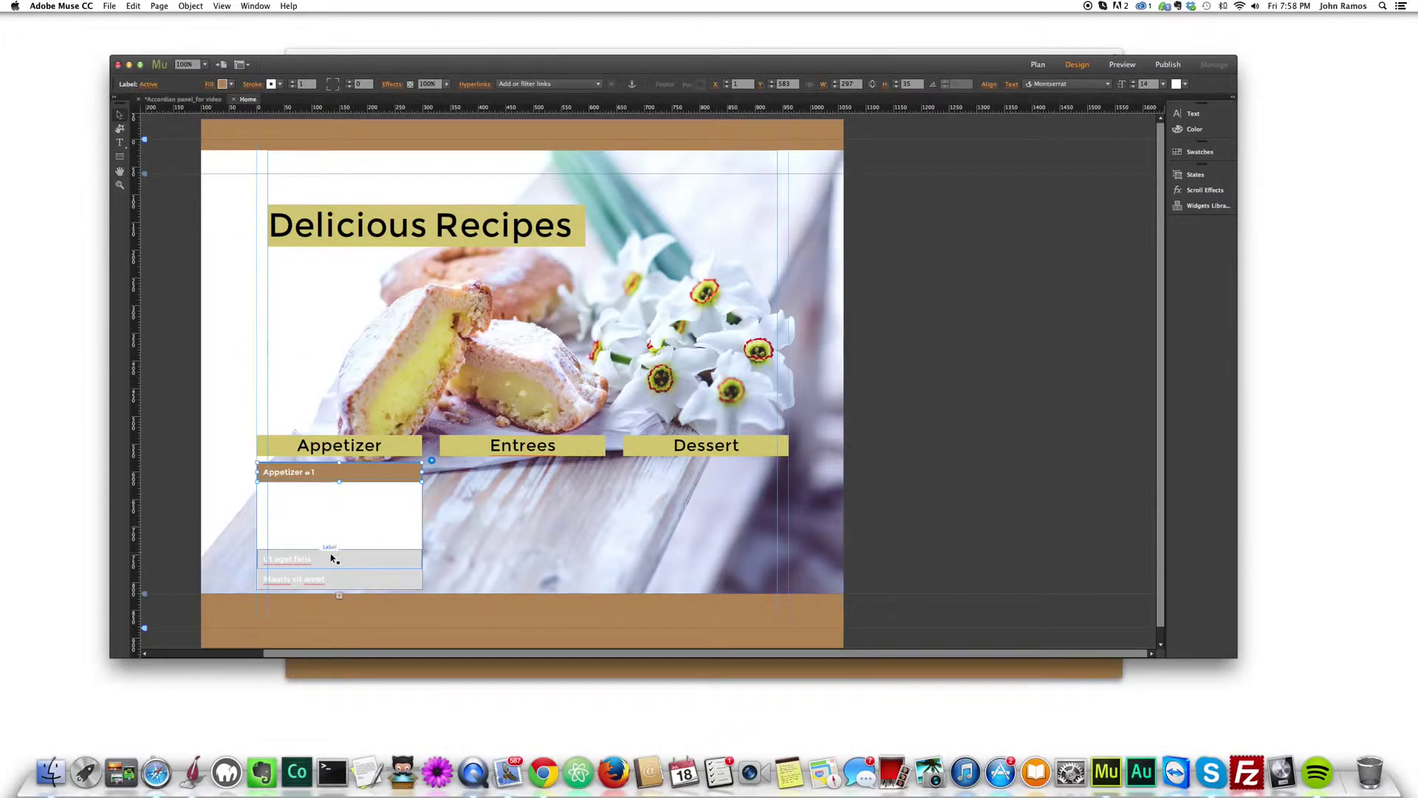
Switch the label to its Normal state and fill it with the brown sampled from the page's lower band.
left_click(151, 89)
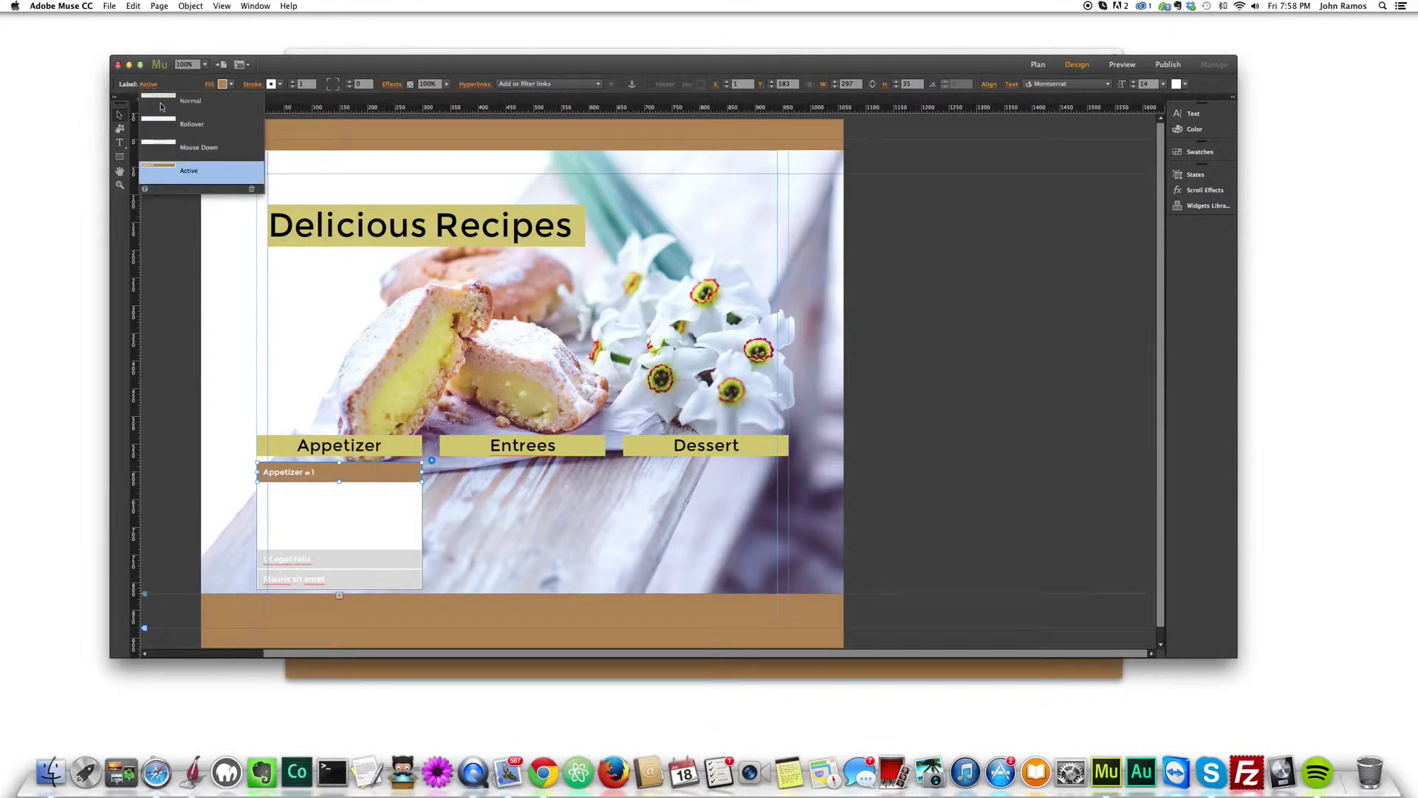
left_click(161, 107)
left_click(232, 84)
left_click(233, 85)
left_click(232, 84)
left_click(310, 605)
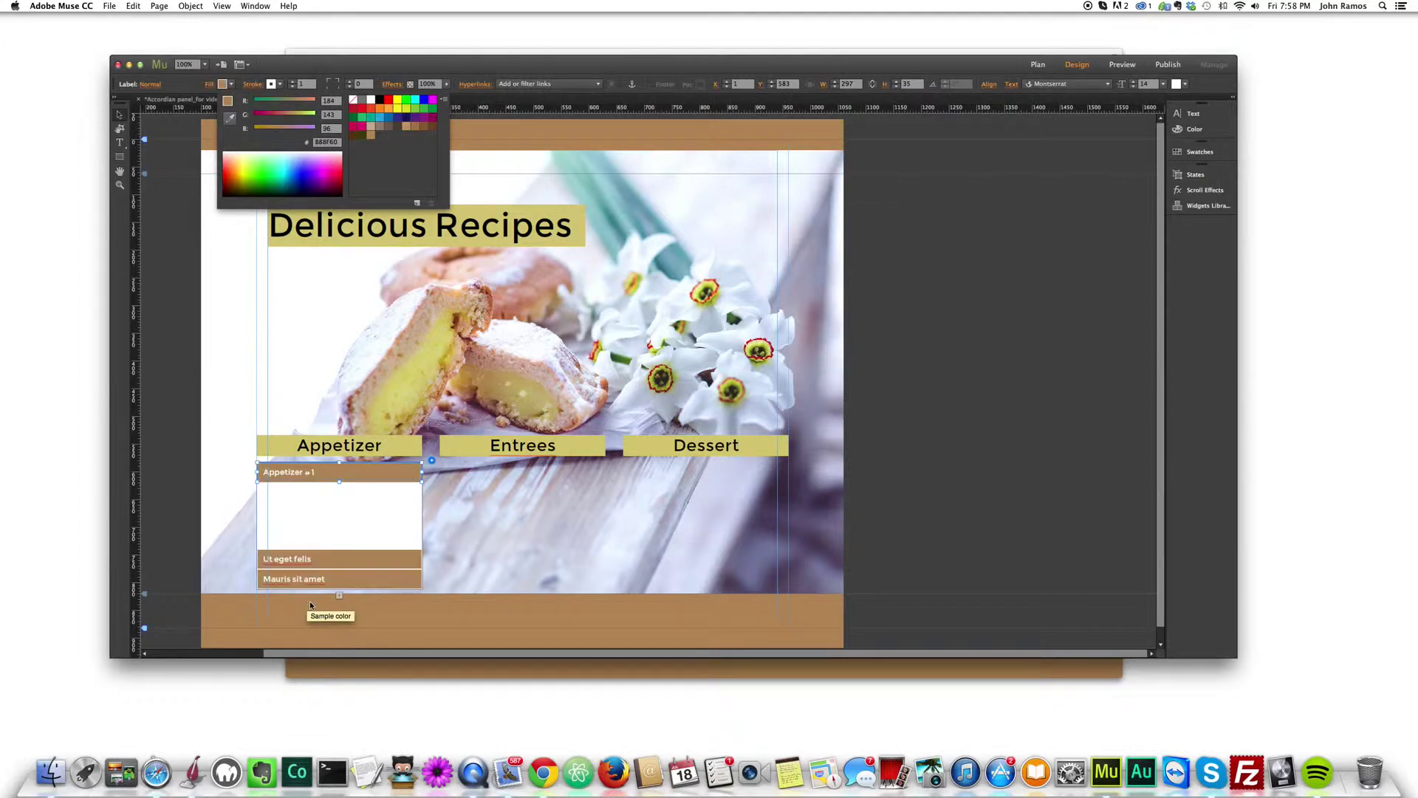
Fill the Rollover state of the Appetizer #1 label with the yellow-green sampled from the Appetizer heading.
left_click(142, 87)
left_click(147, 86)
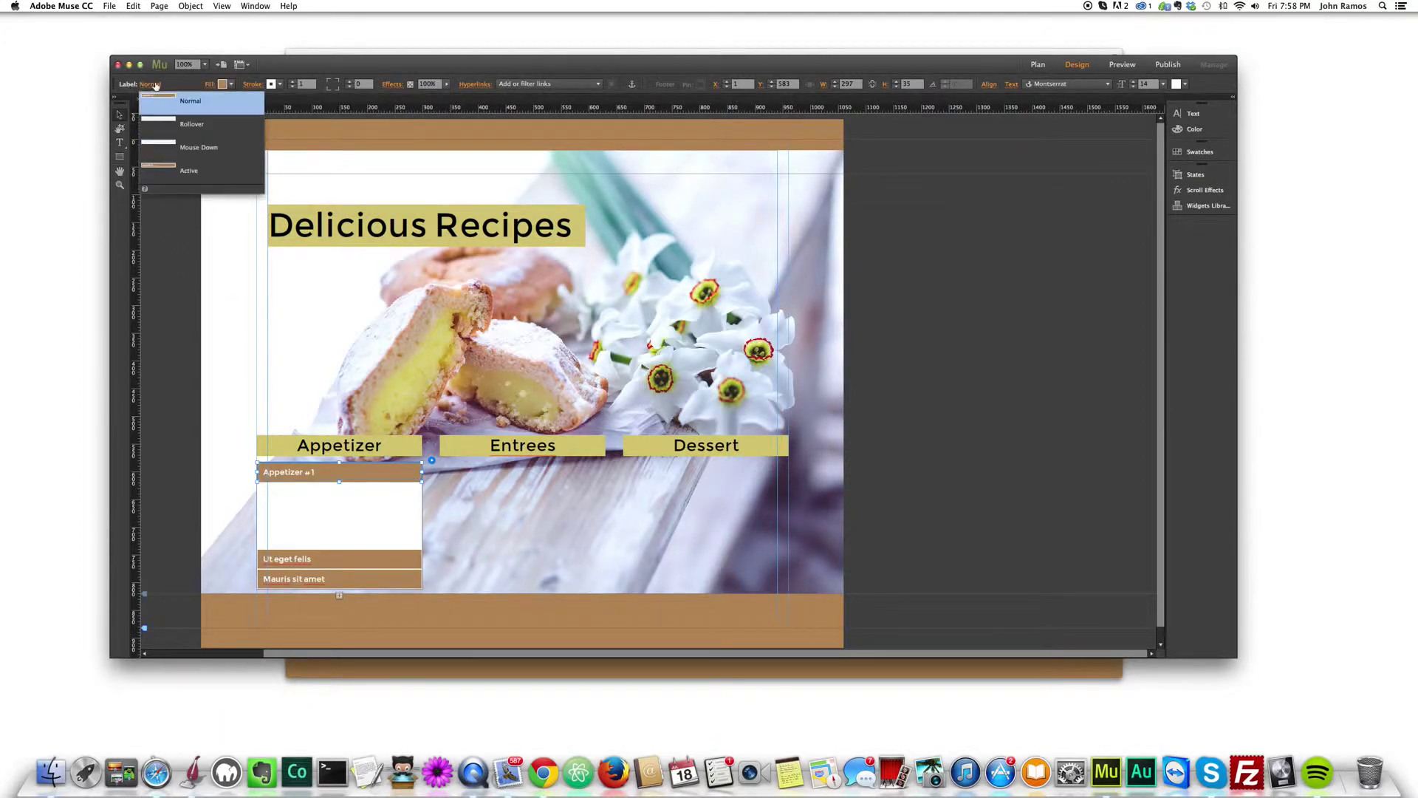
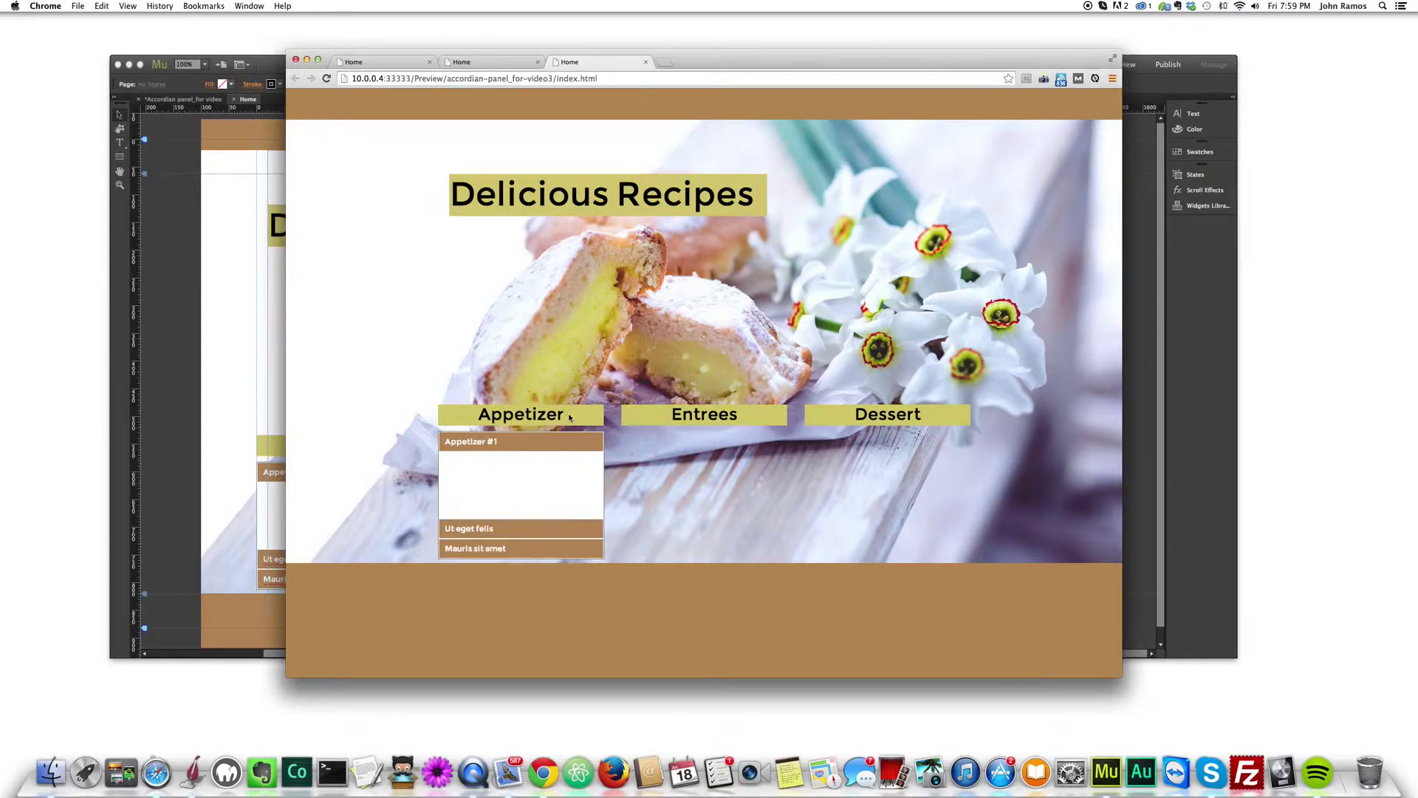
left_click(172, 362)
left_click(342, 471)
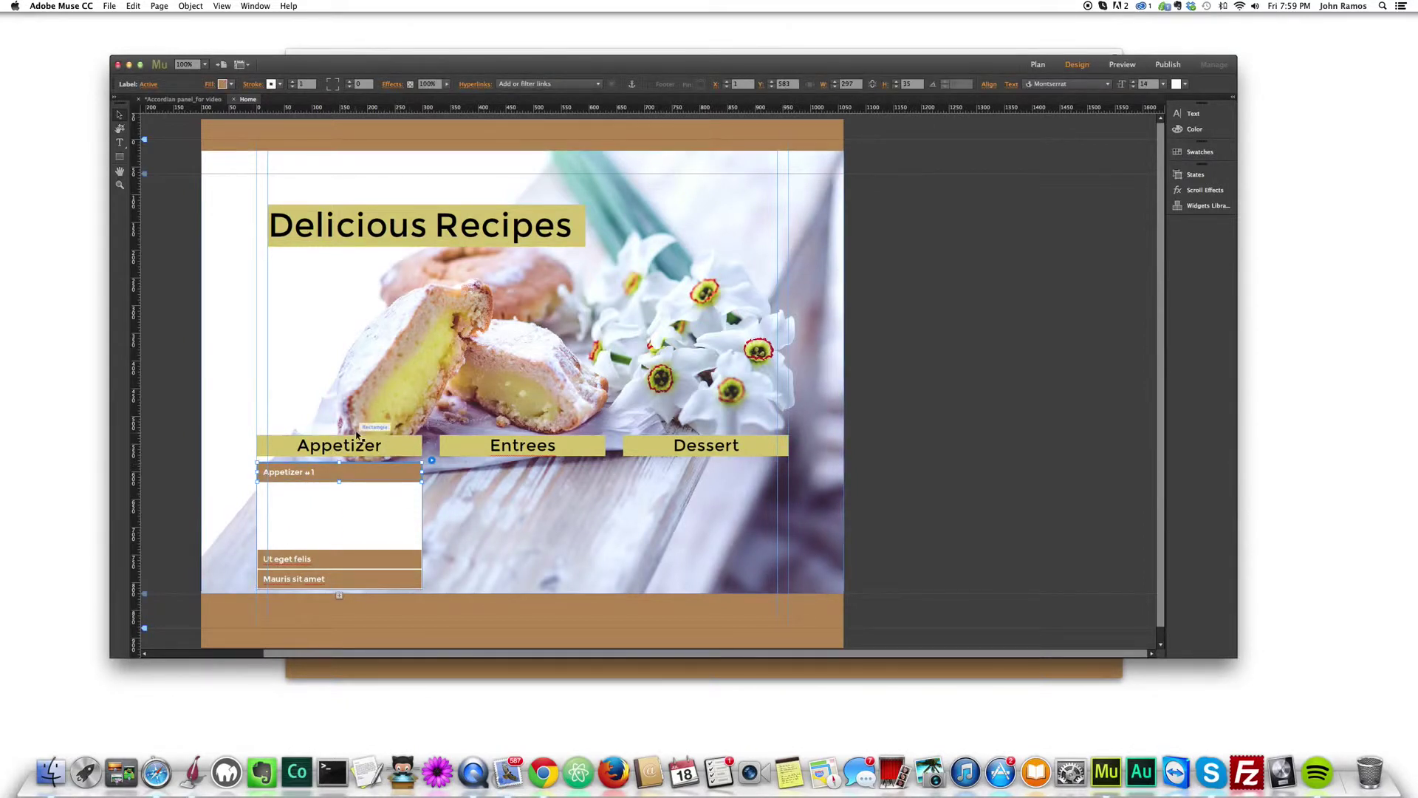
left_click(148, 84)
left_click(164, 124)
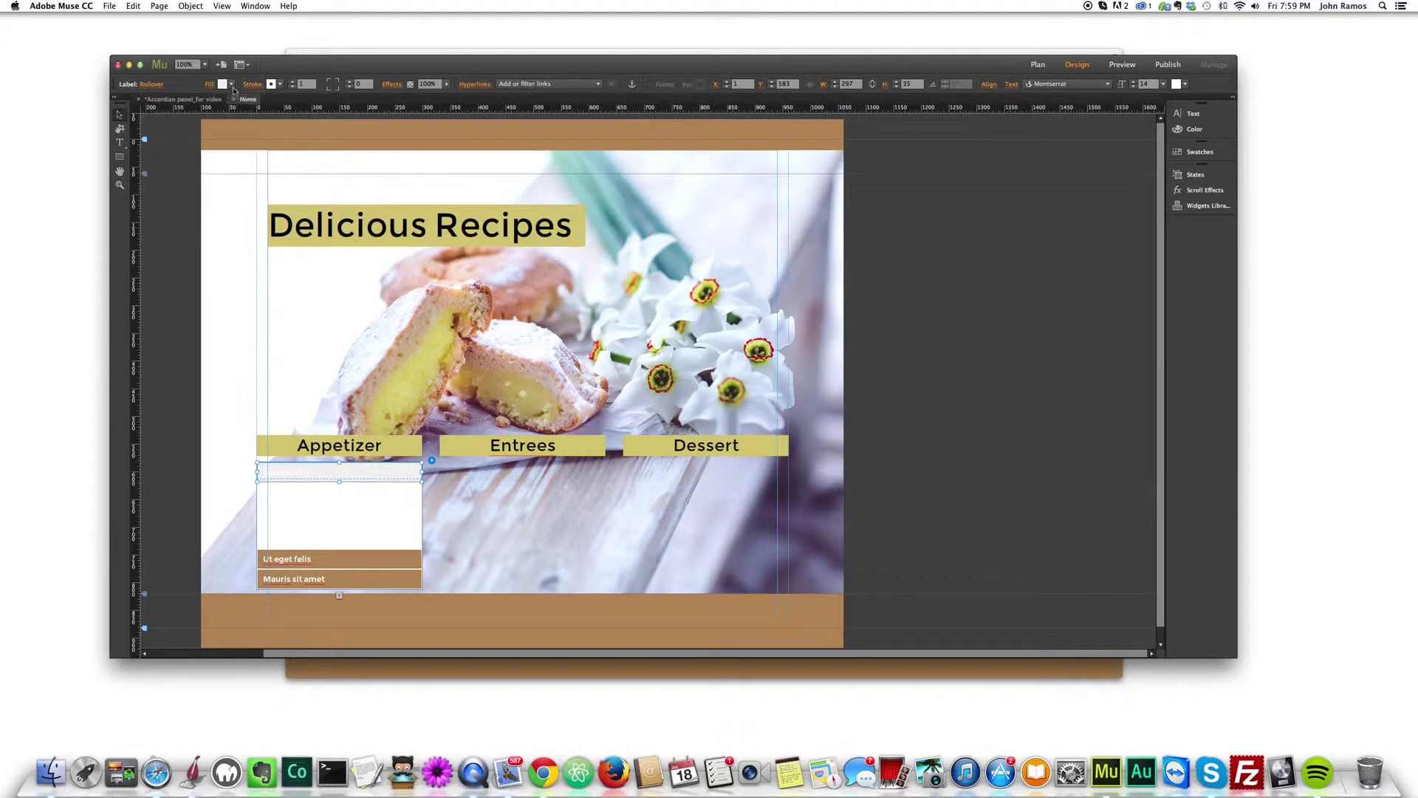
left_click(231, 84)
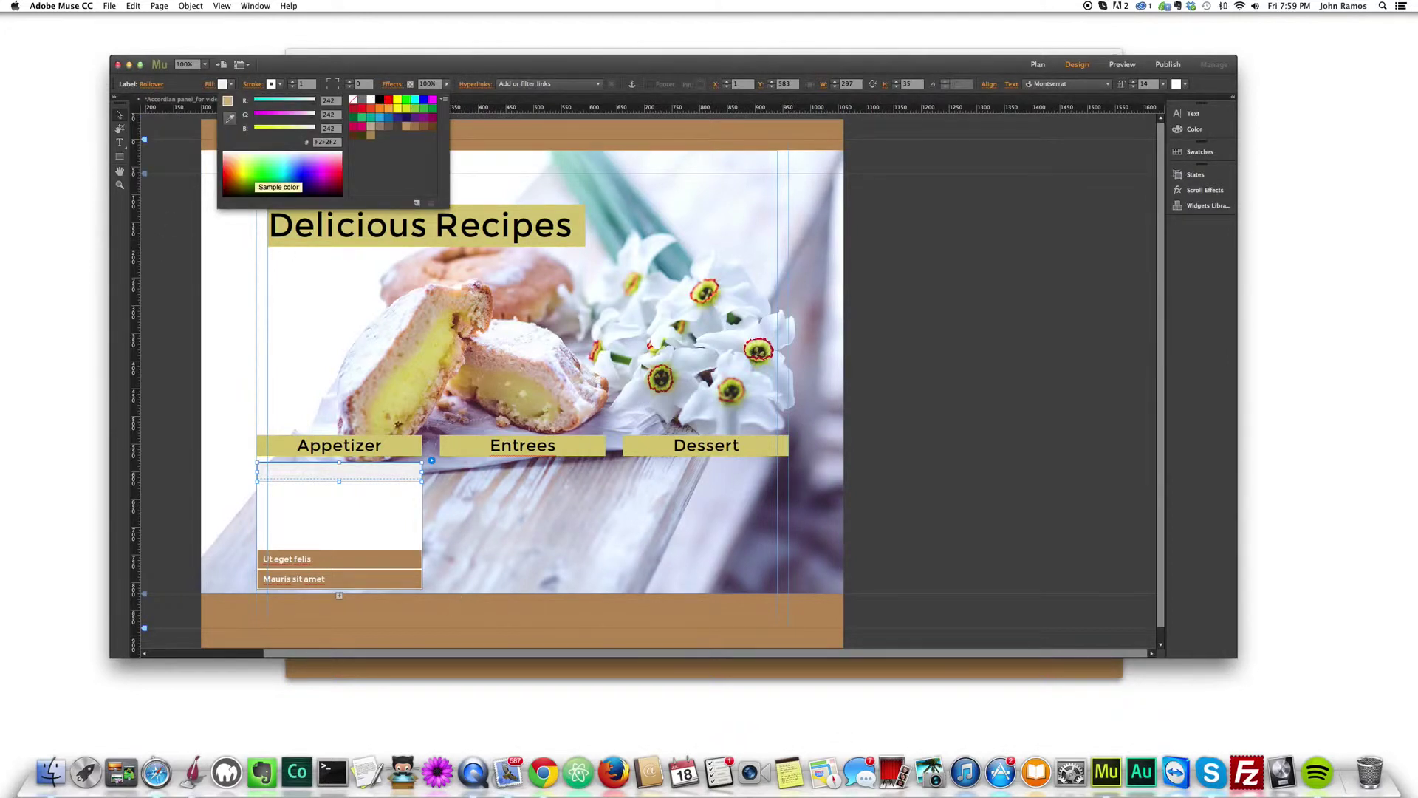
left_click(402, 448)
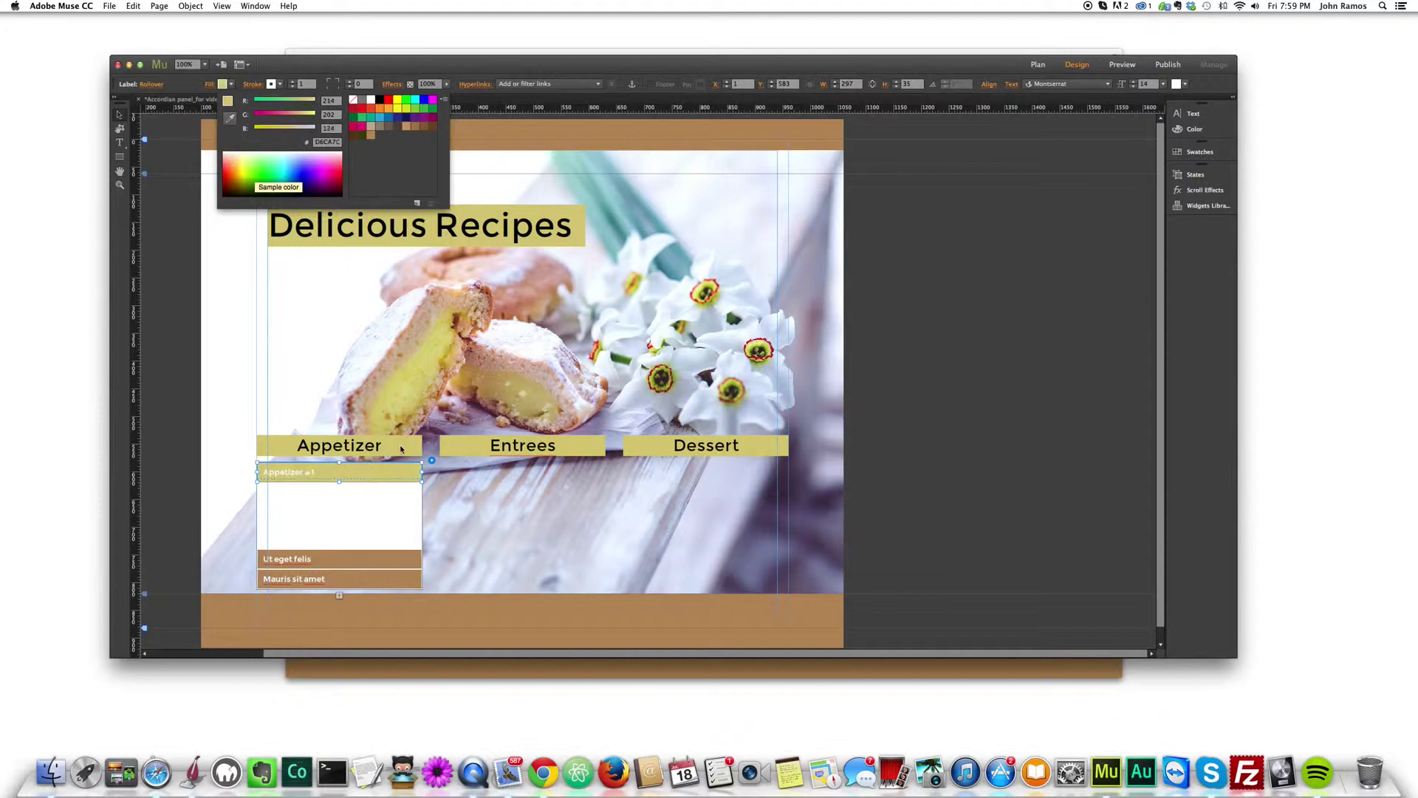
left_click(177, 279)
left_click(177, 230)
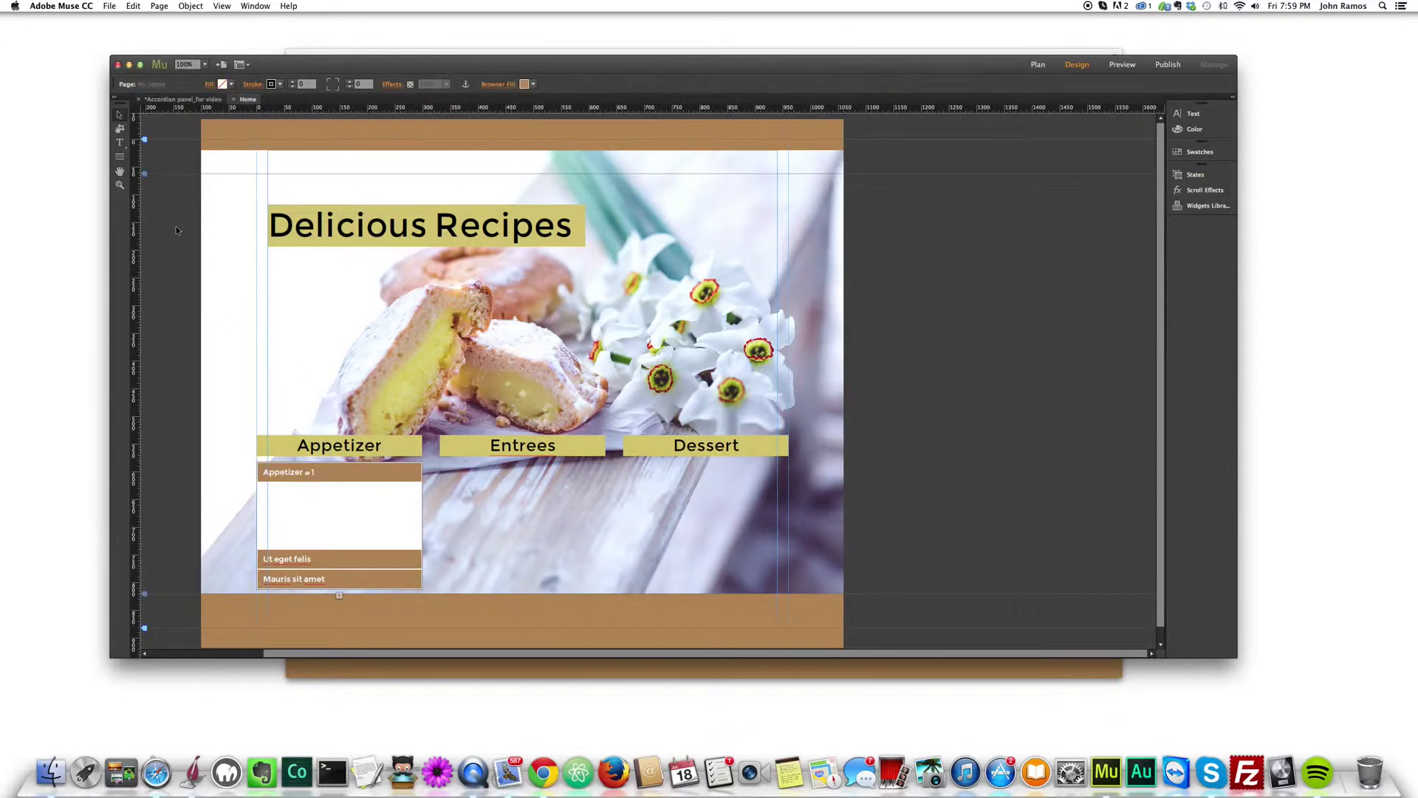
Preview the page in Chrome and test the accordion labels' rollover colour and panel switching.
key("super+alt+e")
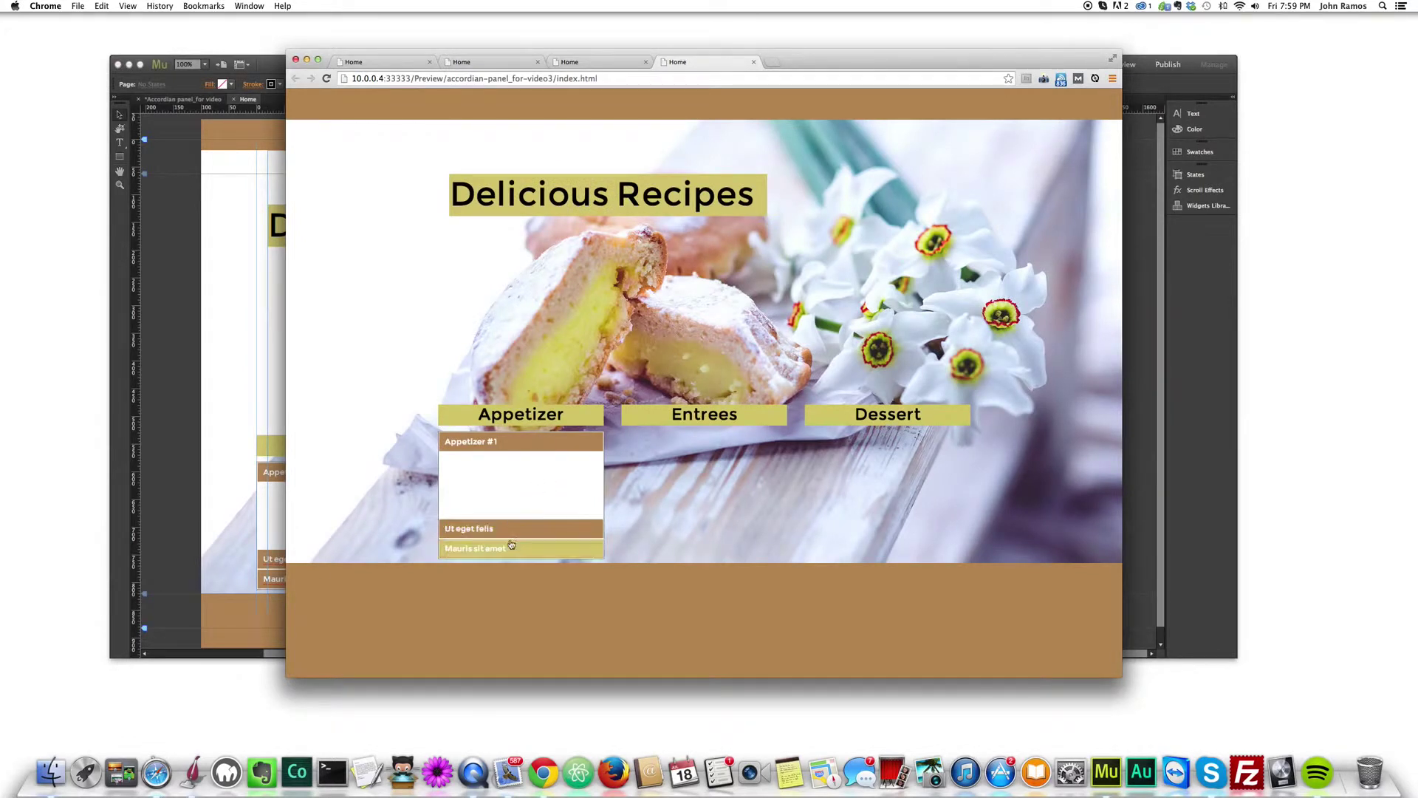
left_click(529, 549)
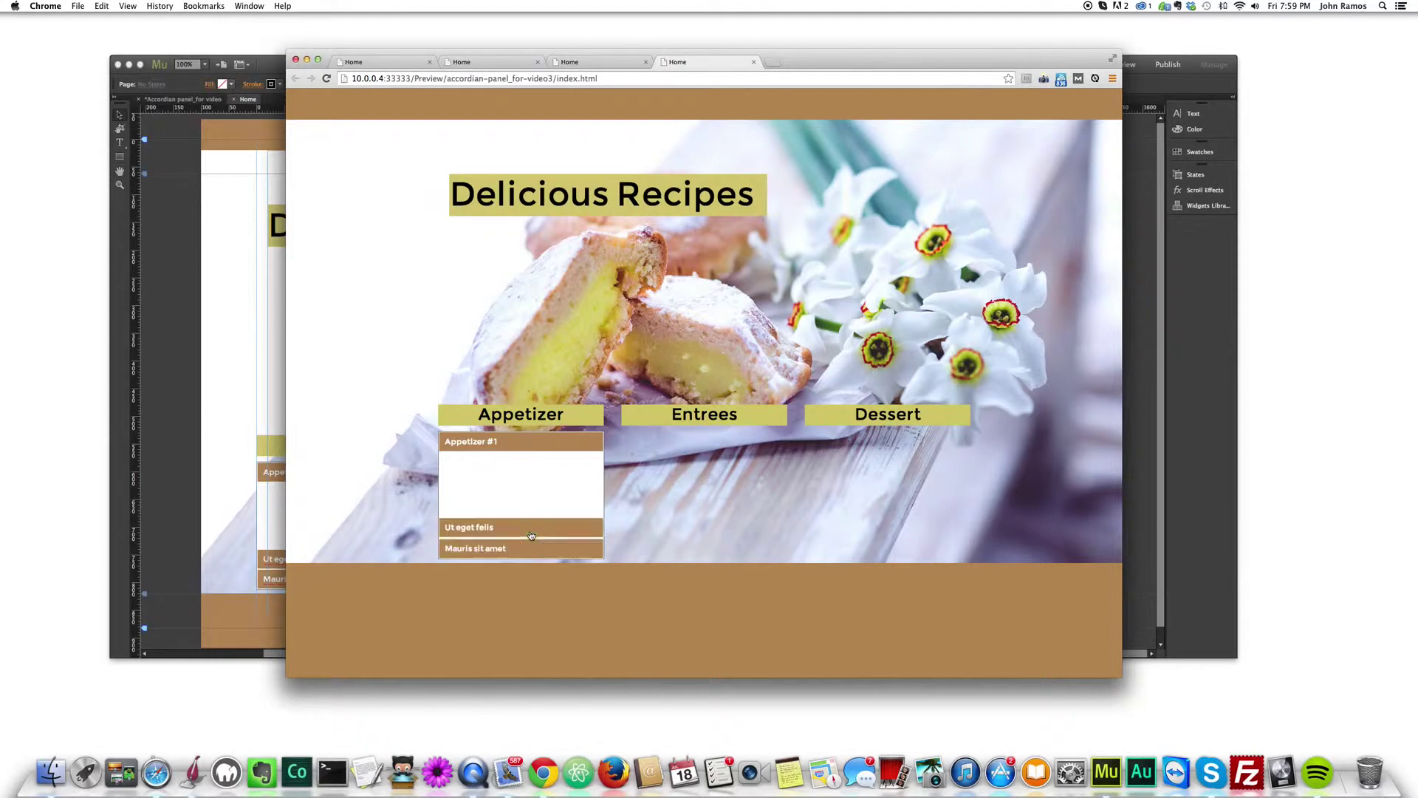
left_click(532, 448)
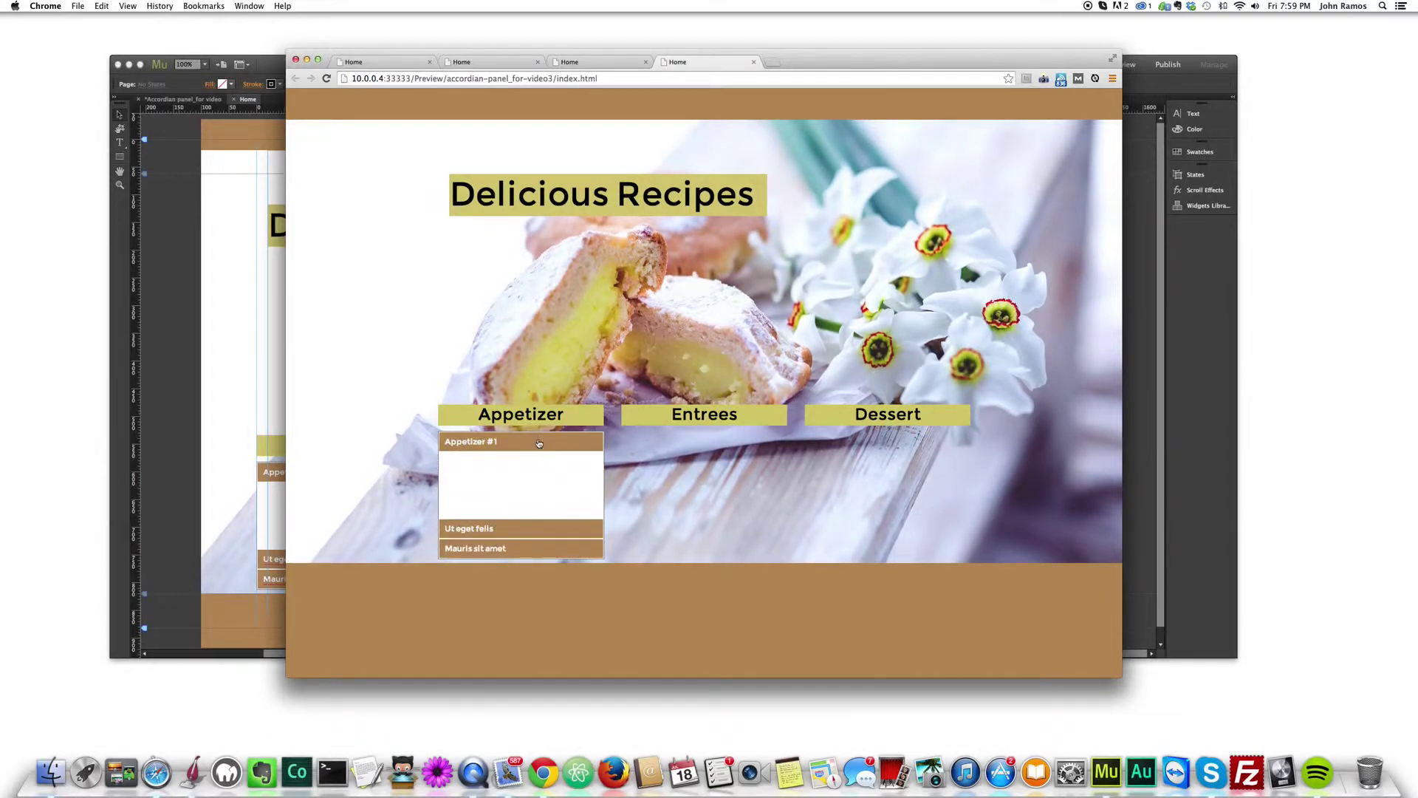
left_click(182, 366)
Review the Rollover, Mouse Down and Active states of the Appetizer #1 label and open the second accordion panel.
left_click(382, 468)
left_click(383, 469)
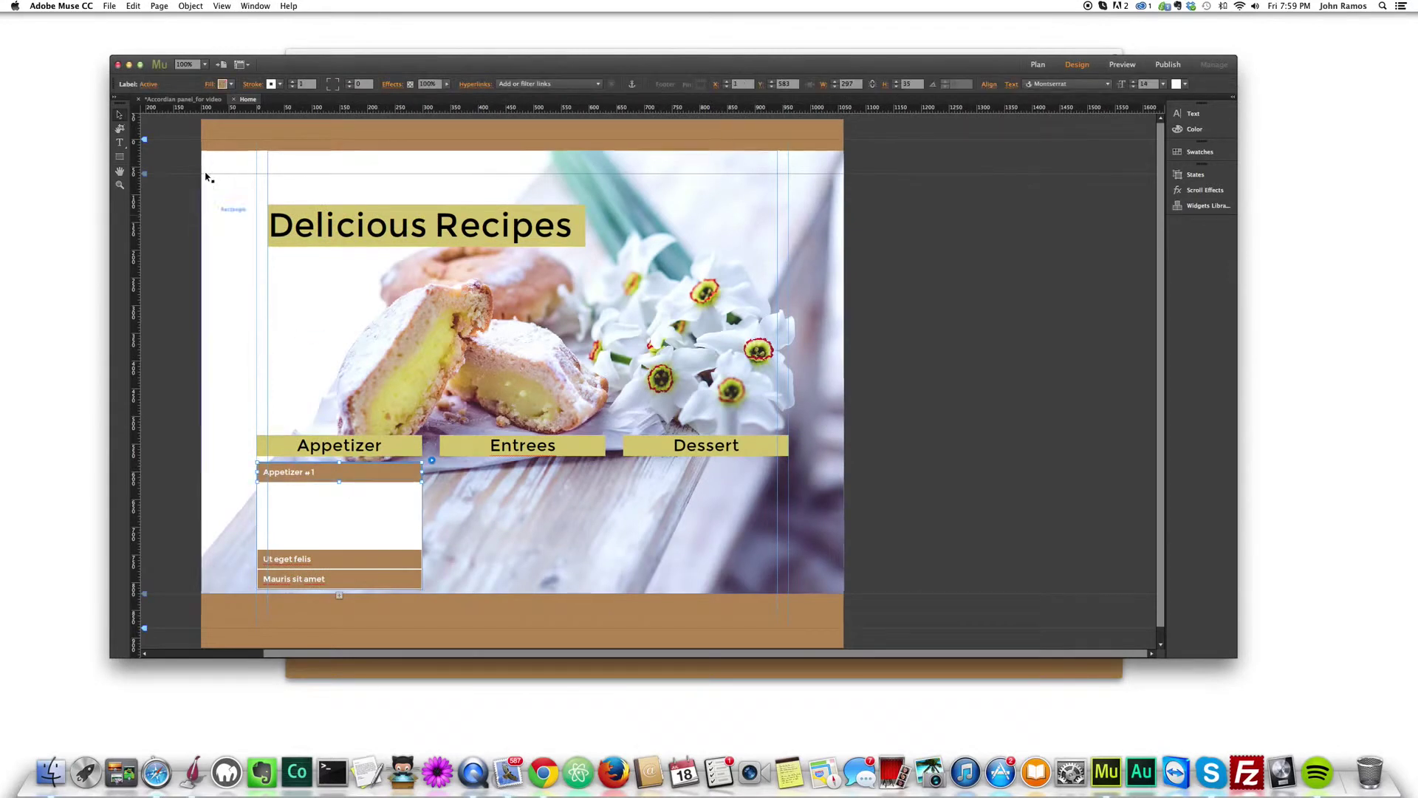
left_click(146, 86)
left_click(164, 121)
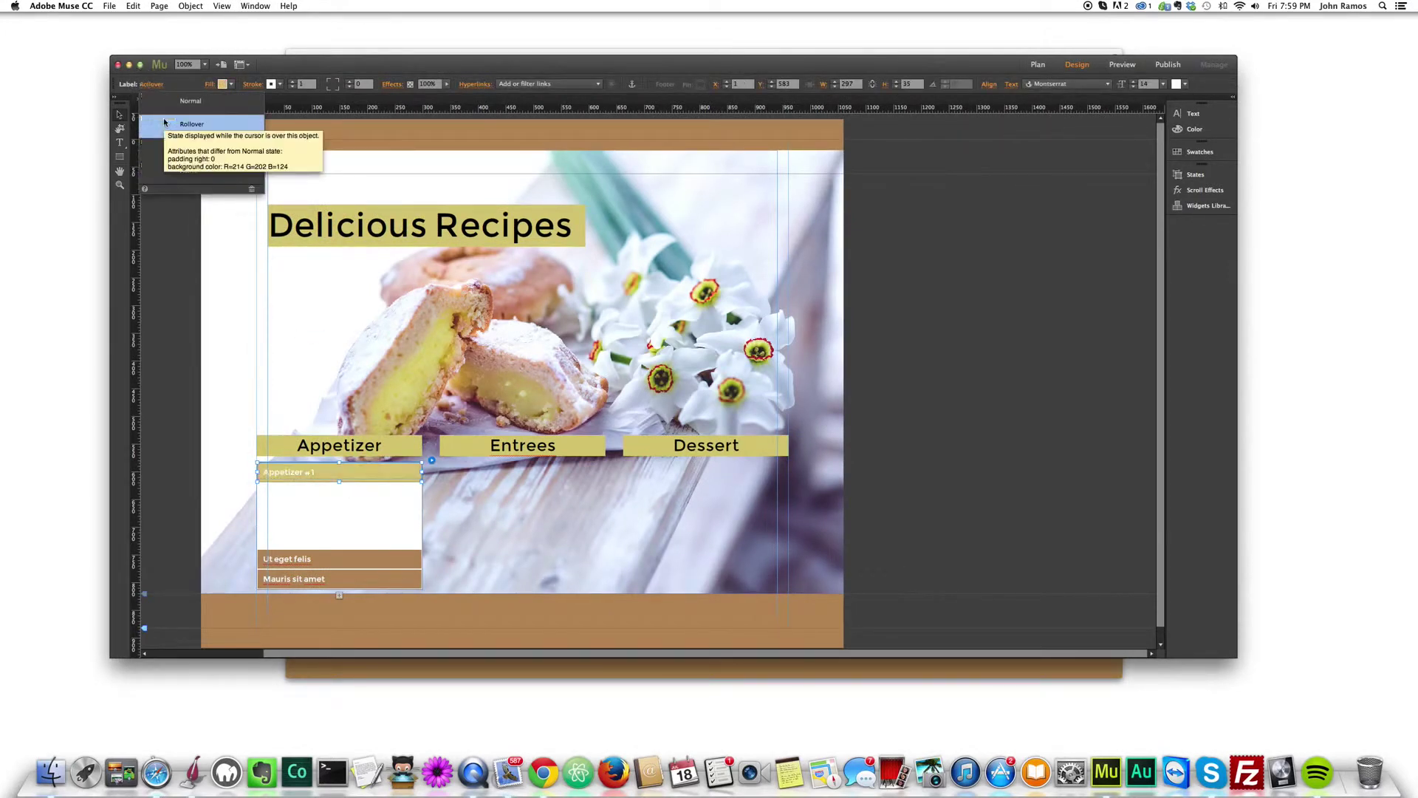
left_click(179, 148)
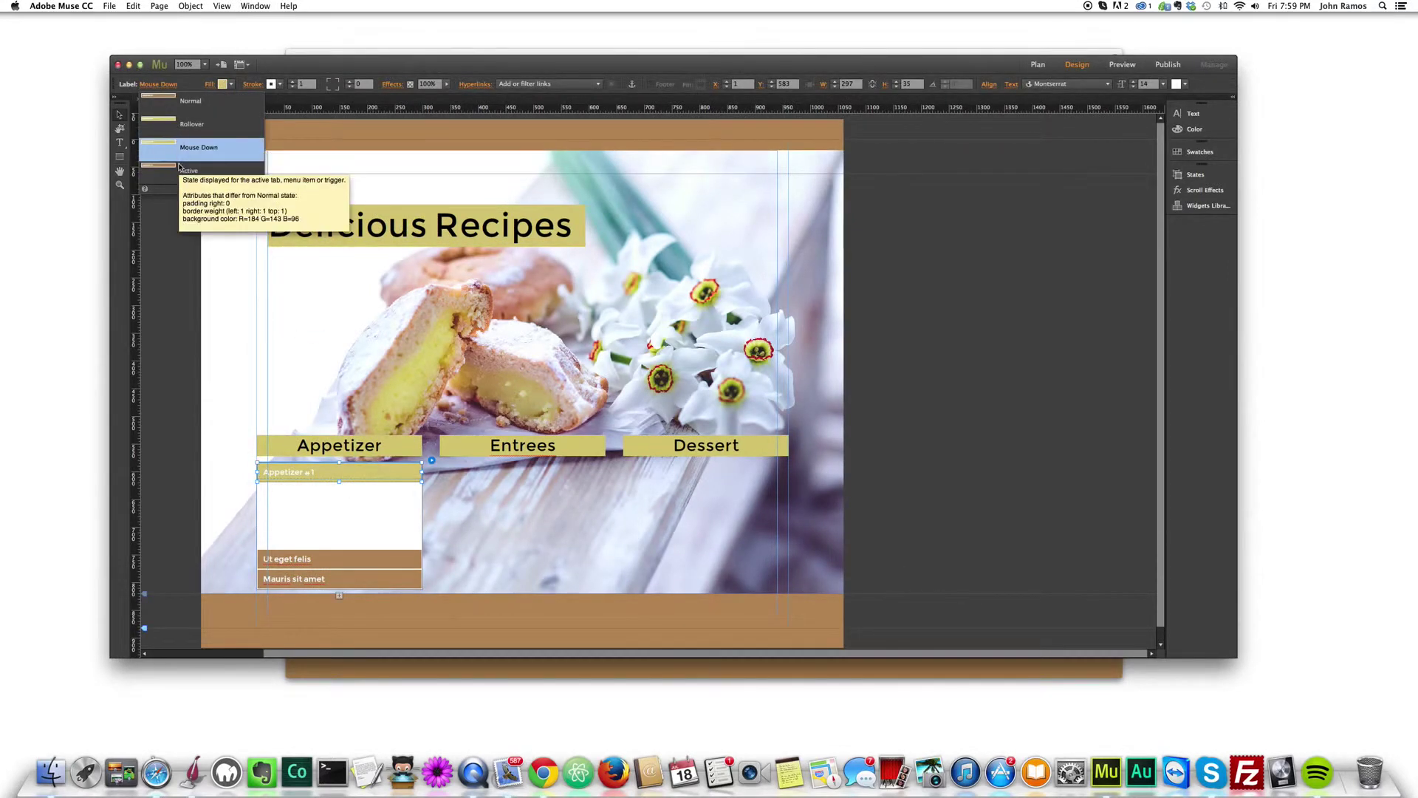
left_click(179, 171)
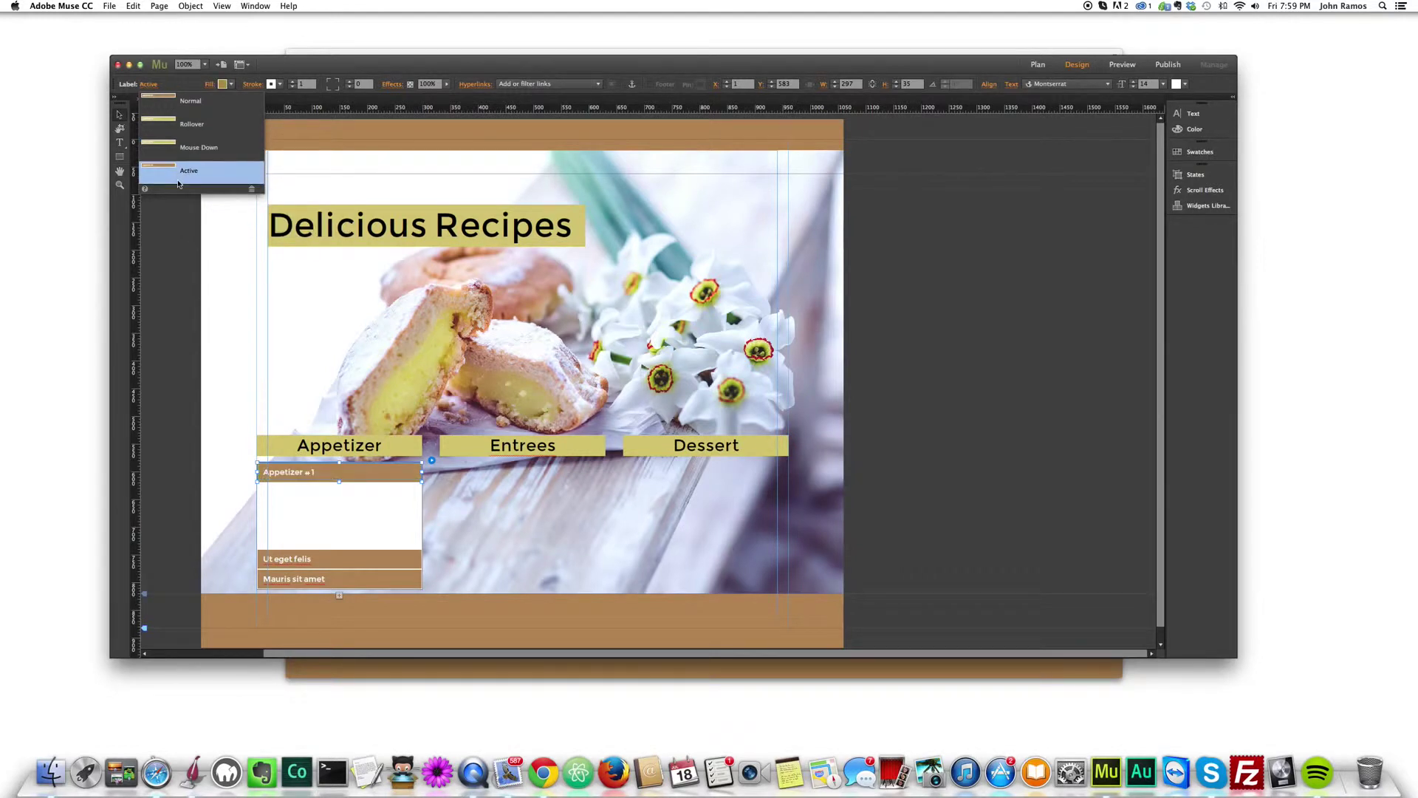
left_click(168, 251)
left_click(352, 559)
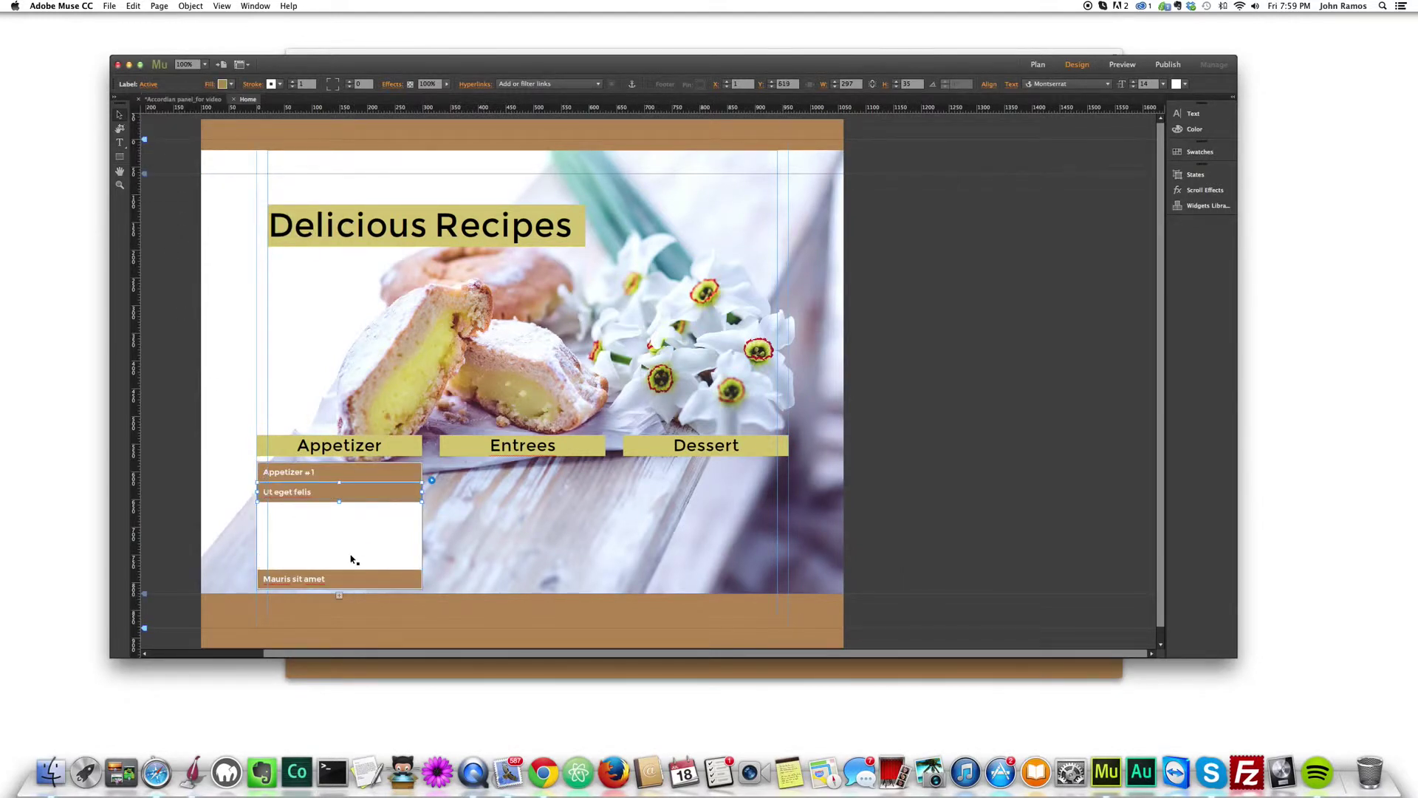
Fill the Active state of the Appetizer #1 label with the yellow-green sampled from the Appetizer heading.
left_click(344, 472)
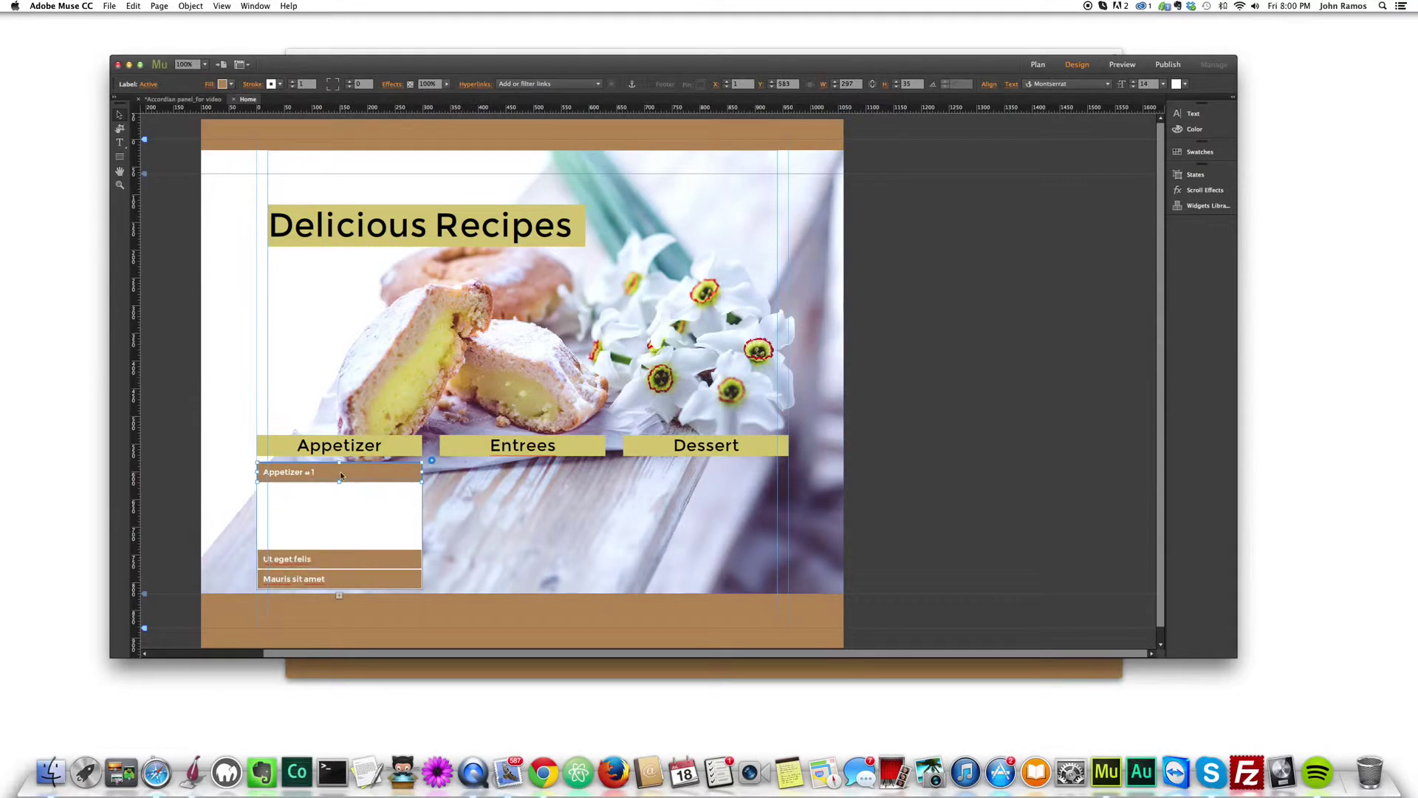
left_click(154, 85)
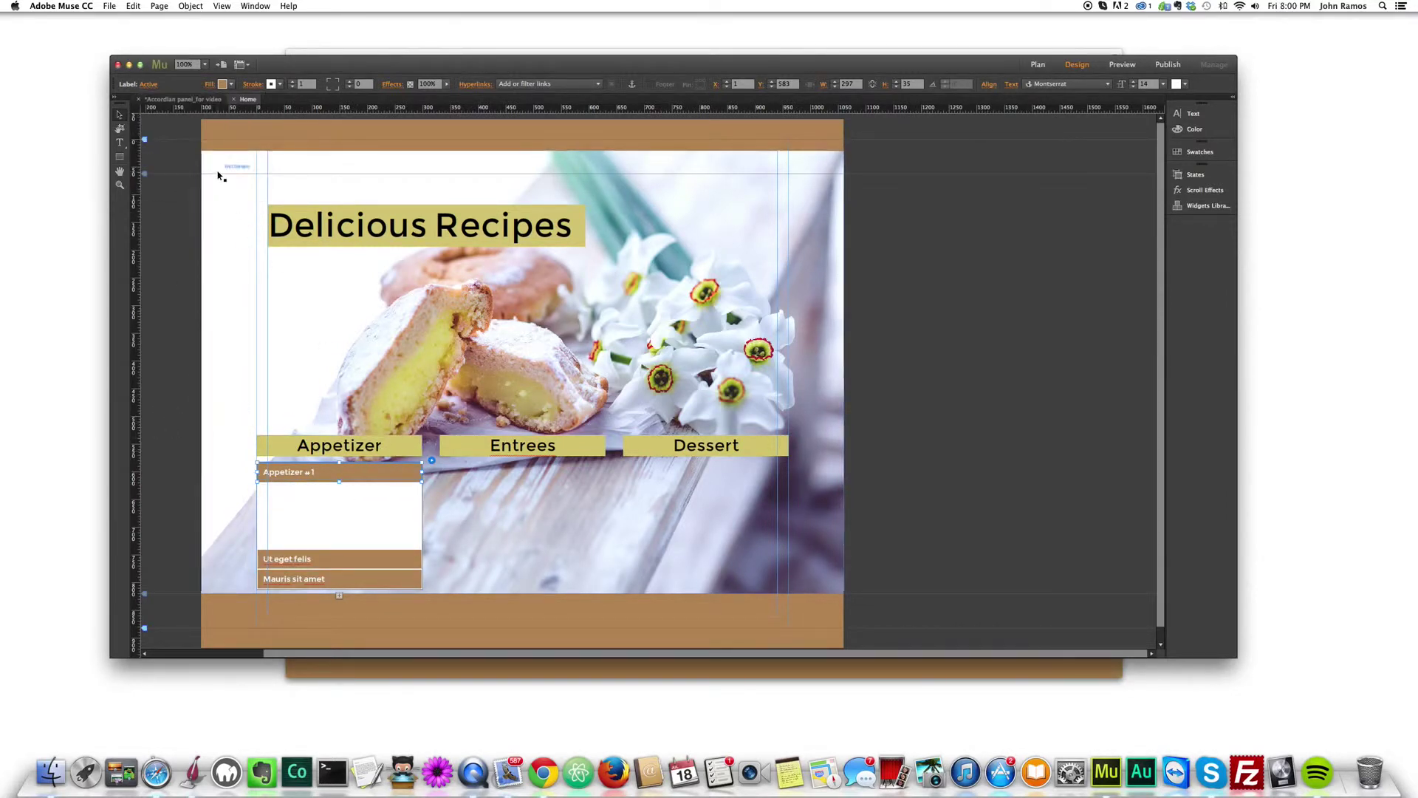
left_click(154, 86)
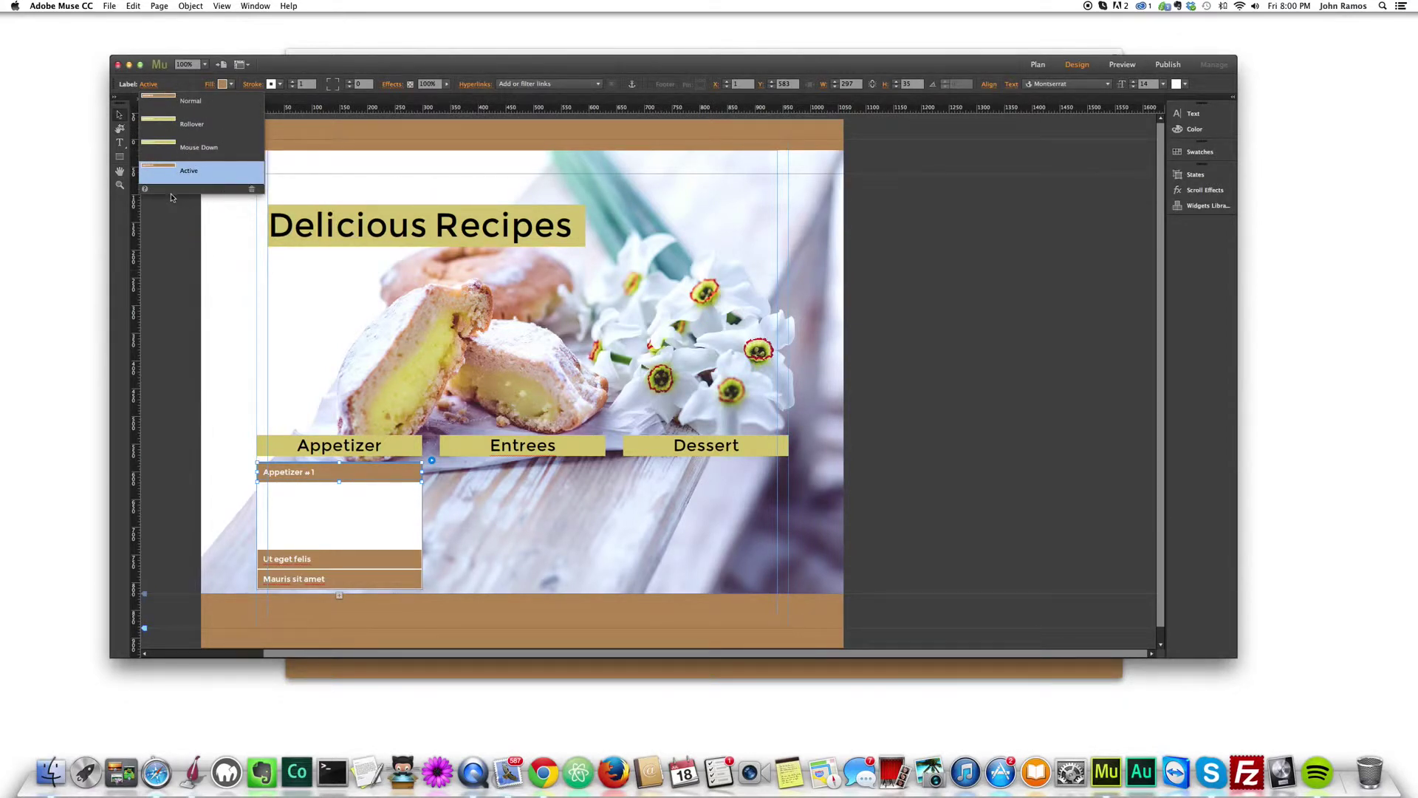
left_click(243, 89)
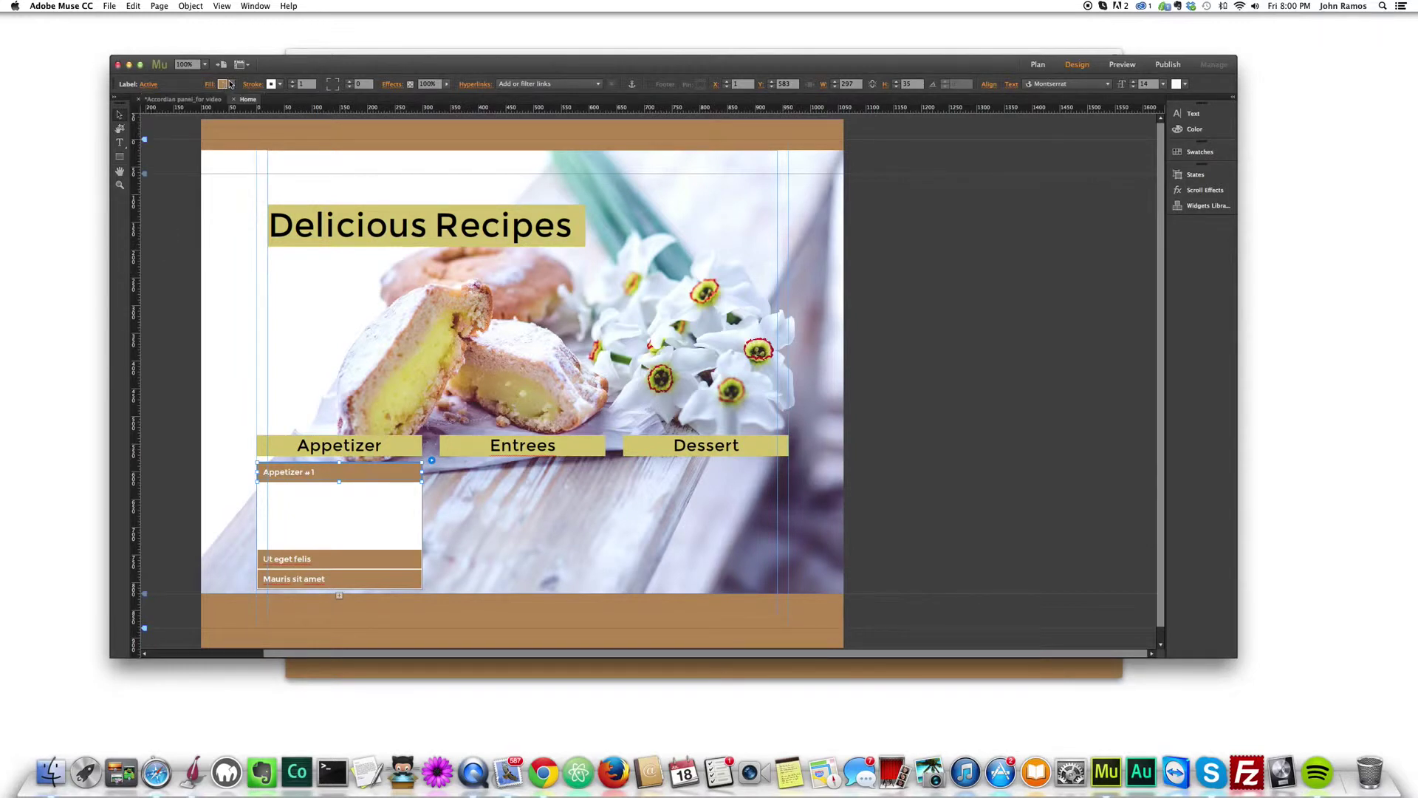
left_click(229, 84)
left_click(230, 116)
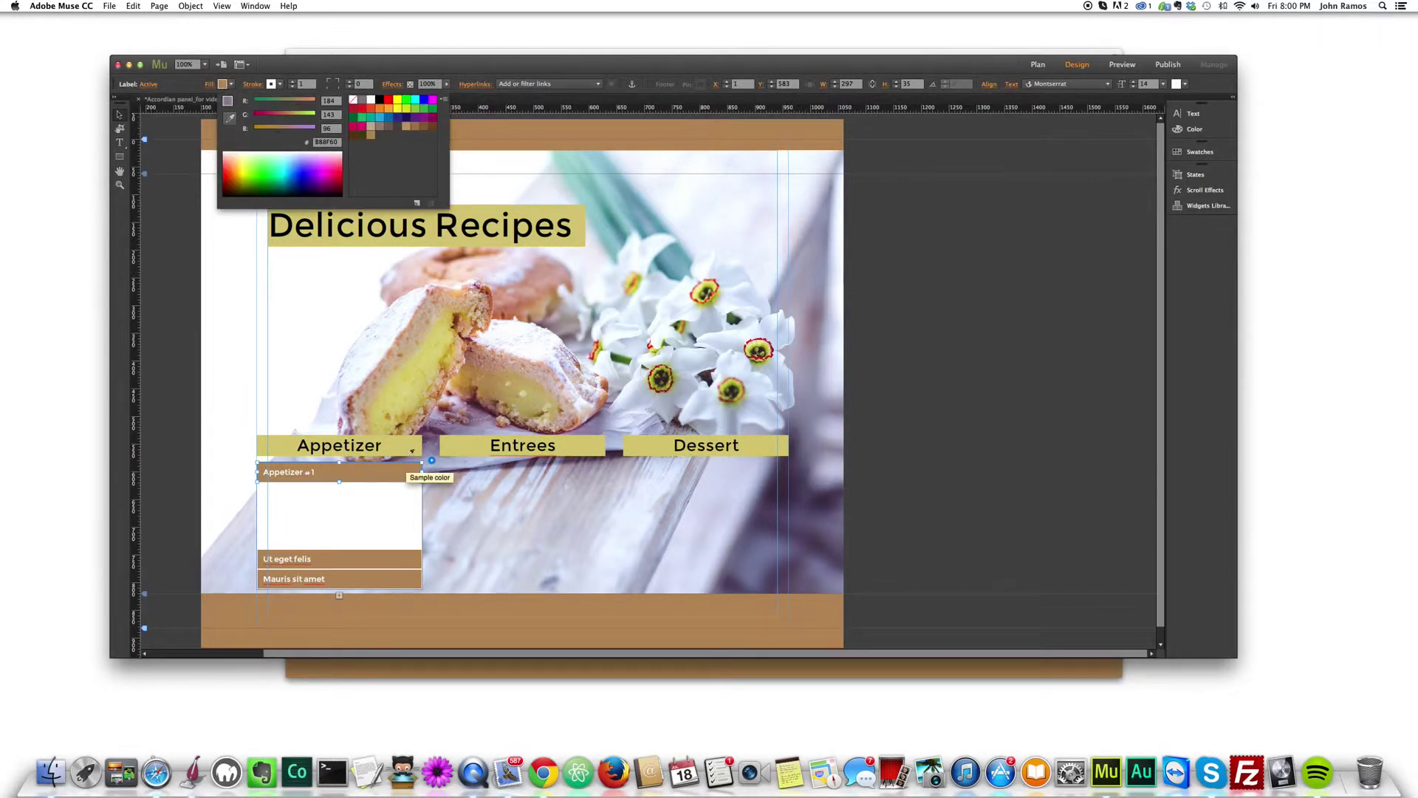
left_click(407, 443)
left_click(195, 349)
left_click(181, 327)
Preview the page in Chrome and open the second accordion panel to check the active label's colour.
key("super+shift+e")
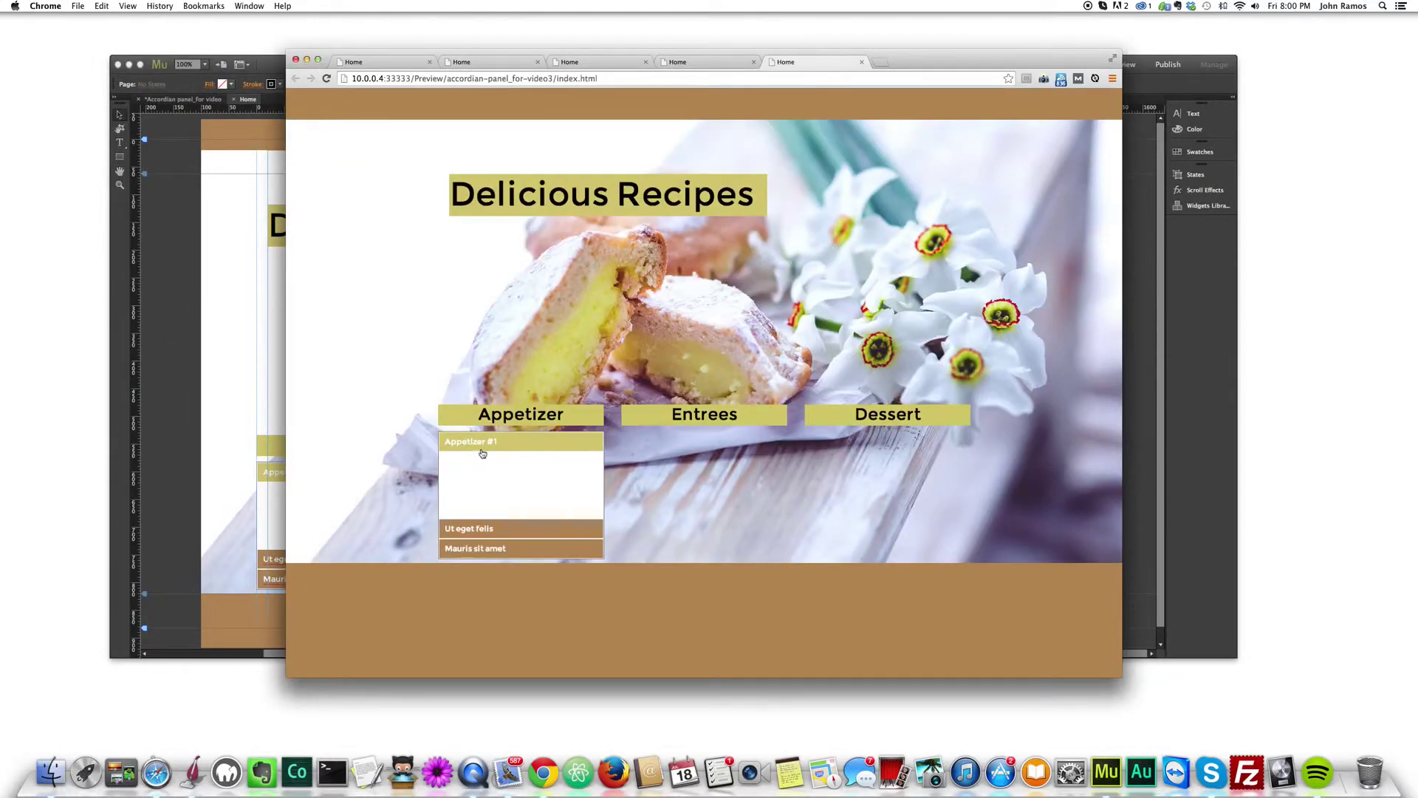
left_click(505, 532)
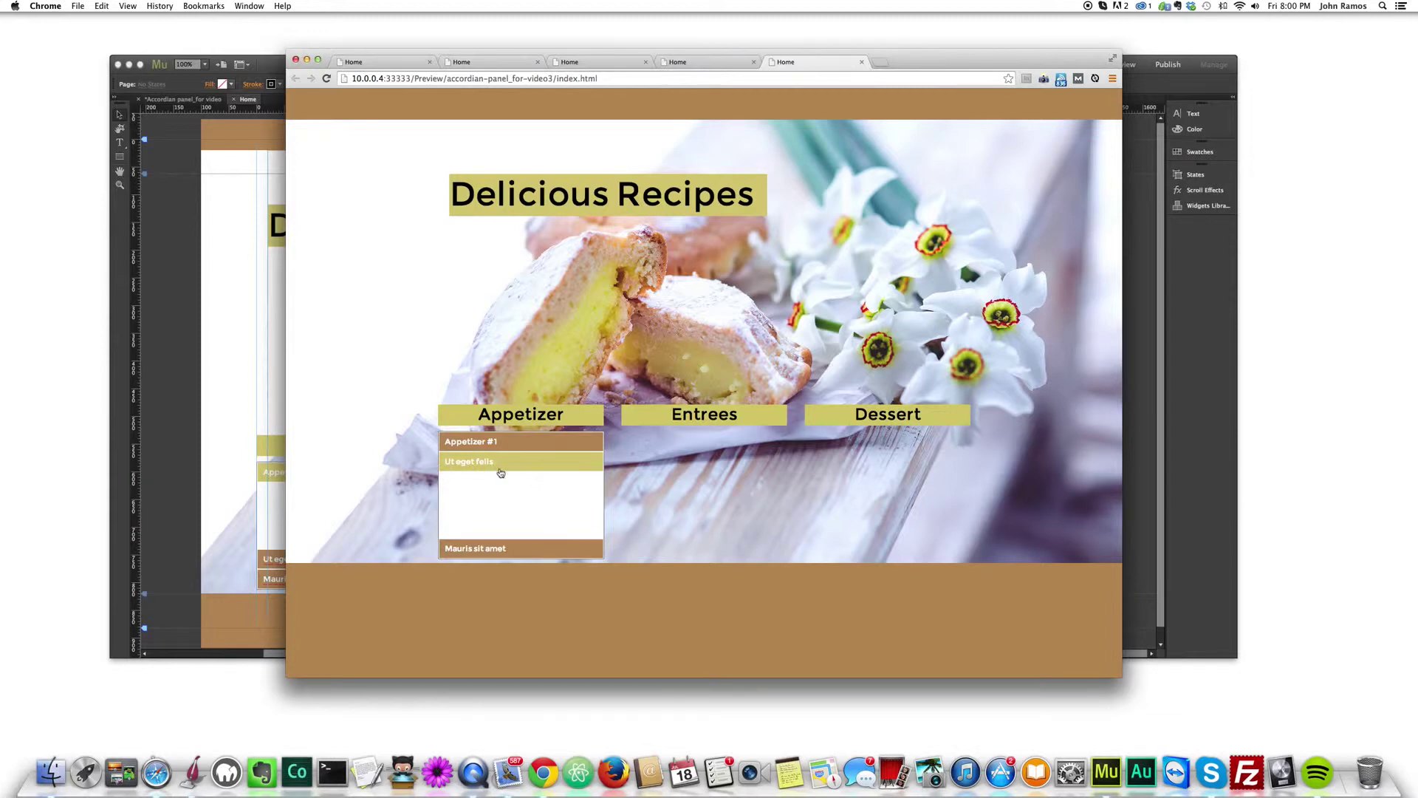
left_click(224, 432)
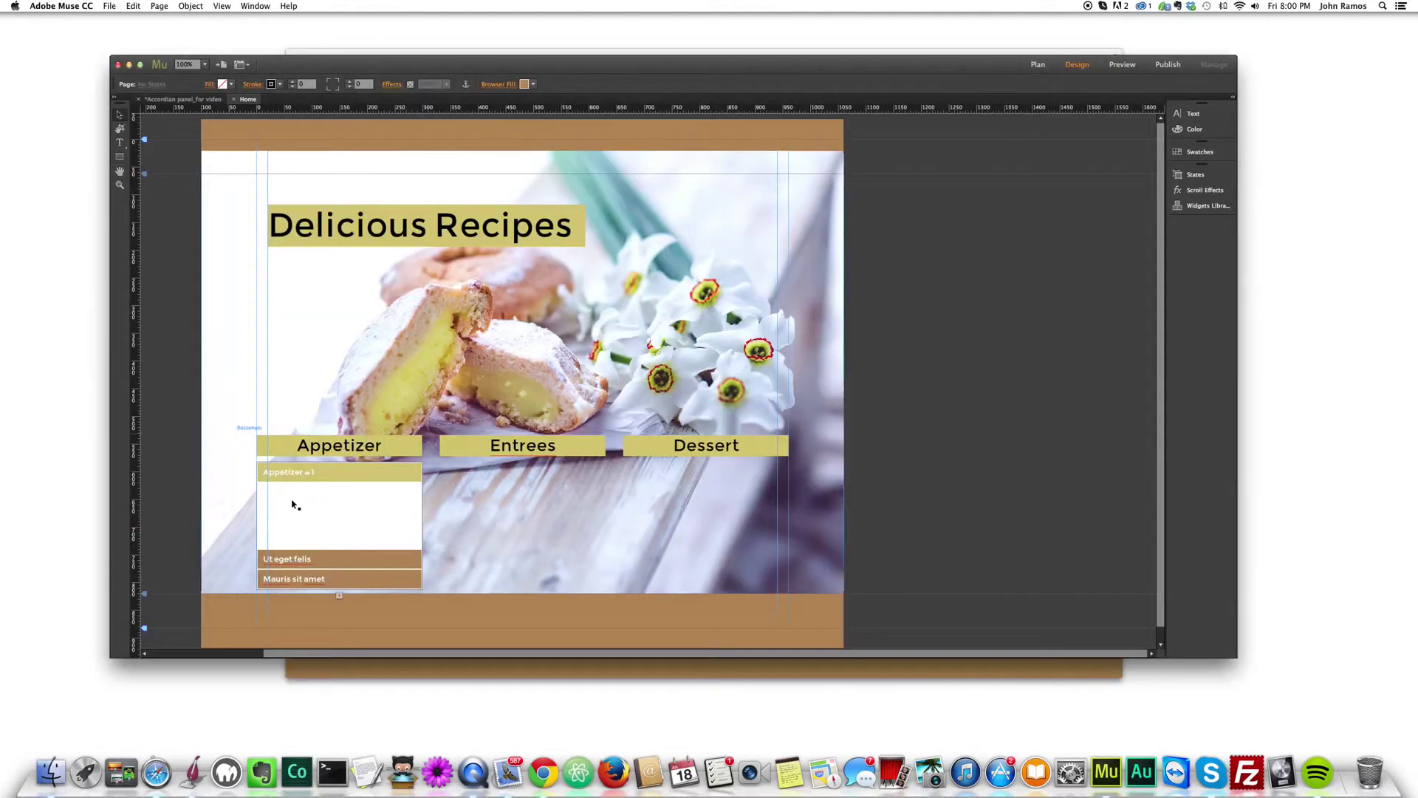
Rename the second and third accordion labels to "Appetizer #2" and "Appetizer #3".
left_click(304, 559)
left_click(304, 559)
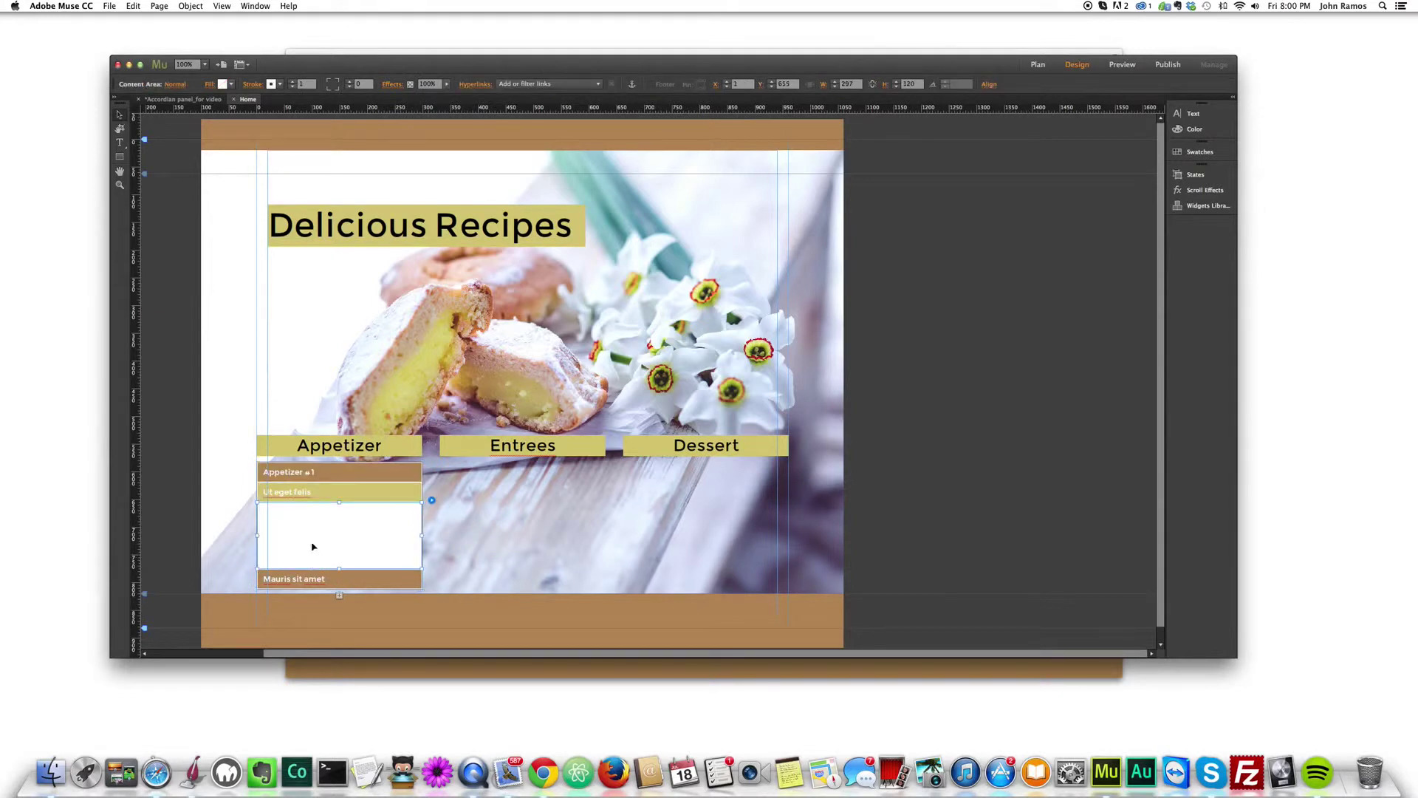
triple_click(310, 492)
type("Appetizer #2")
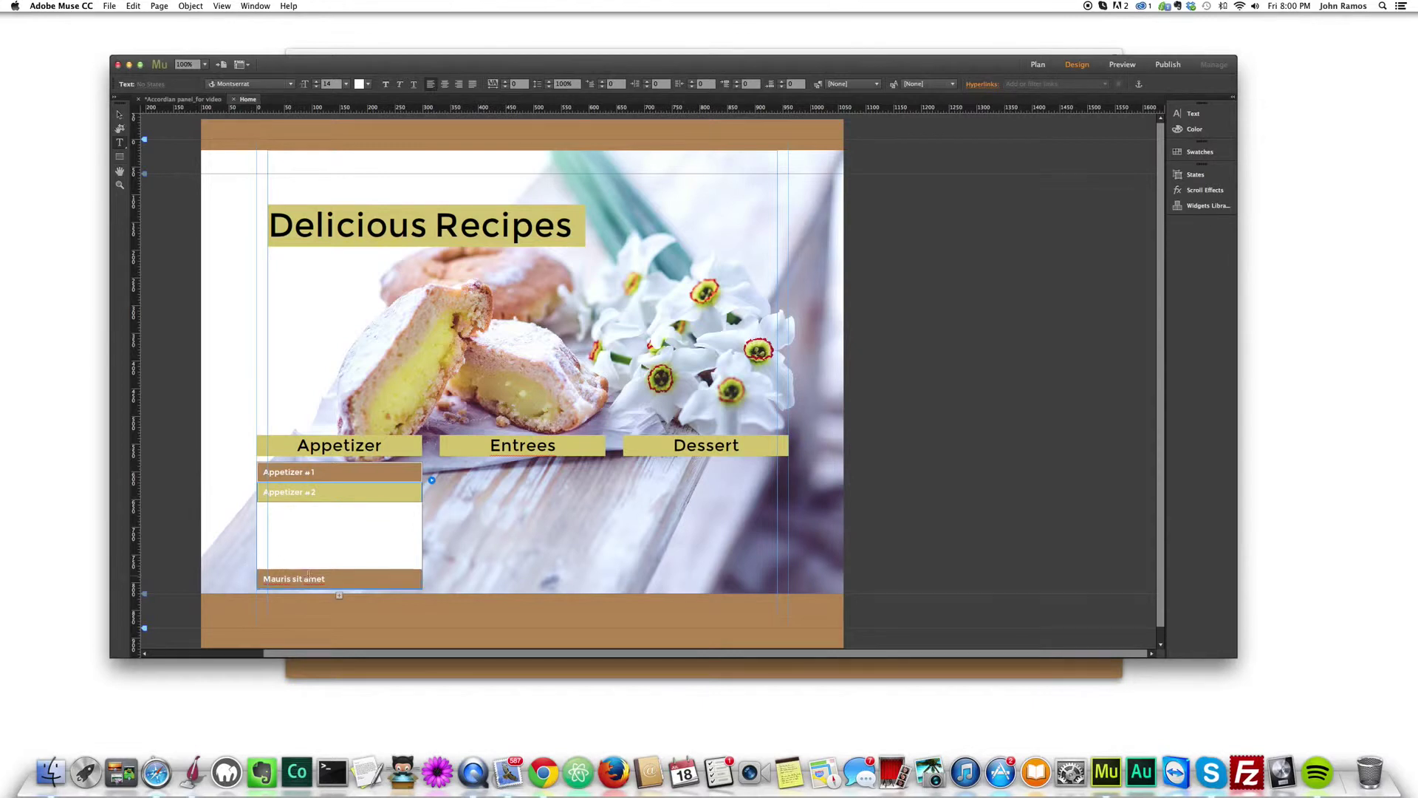
left_click(307, 579)
triple_click(332, 514)
type("Appetizer #3")
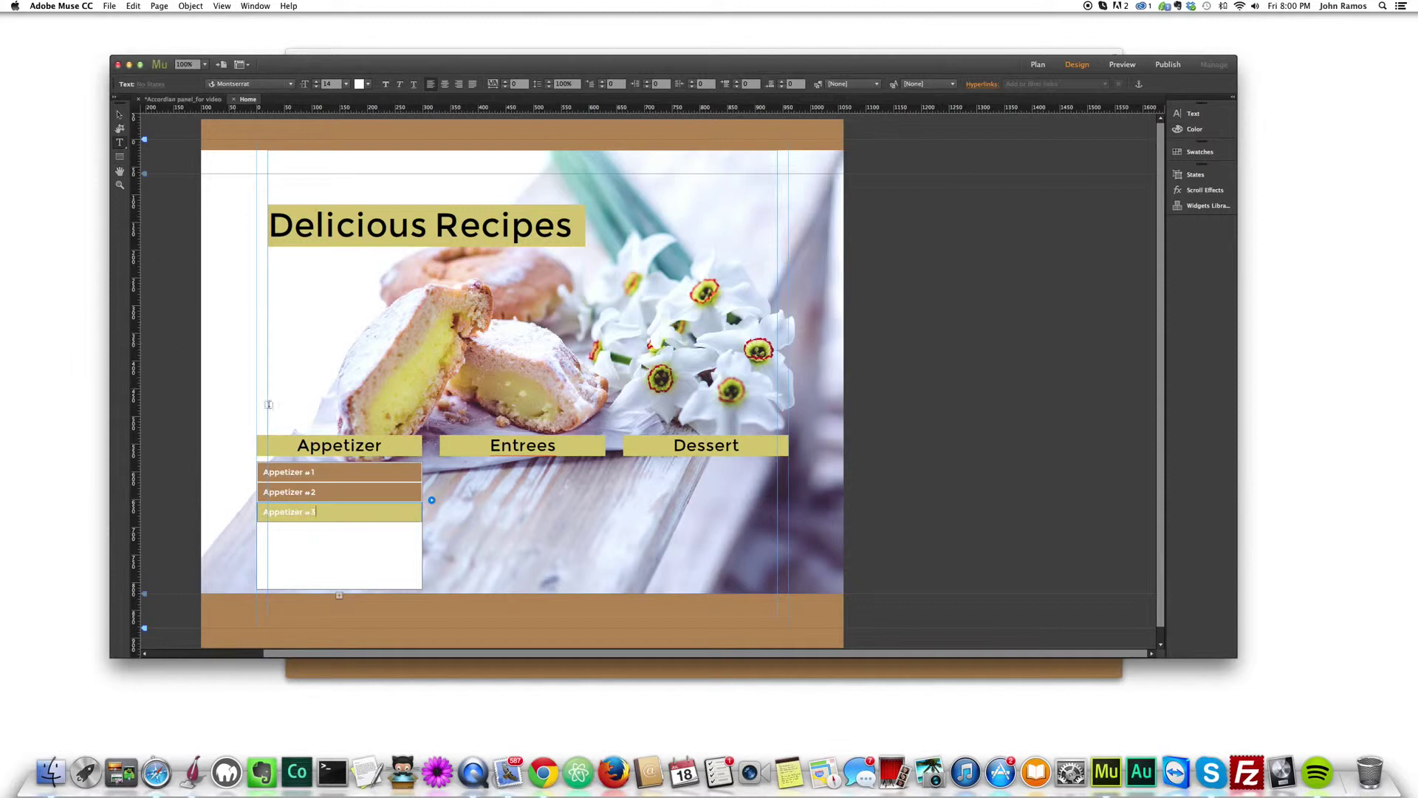
Add a text frame about 144 px wide reading "Some Text" to the Appetizer #1 content area and move it to the area's upper-left corner.
left_click(338, 473)
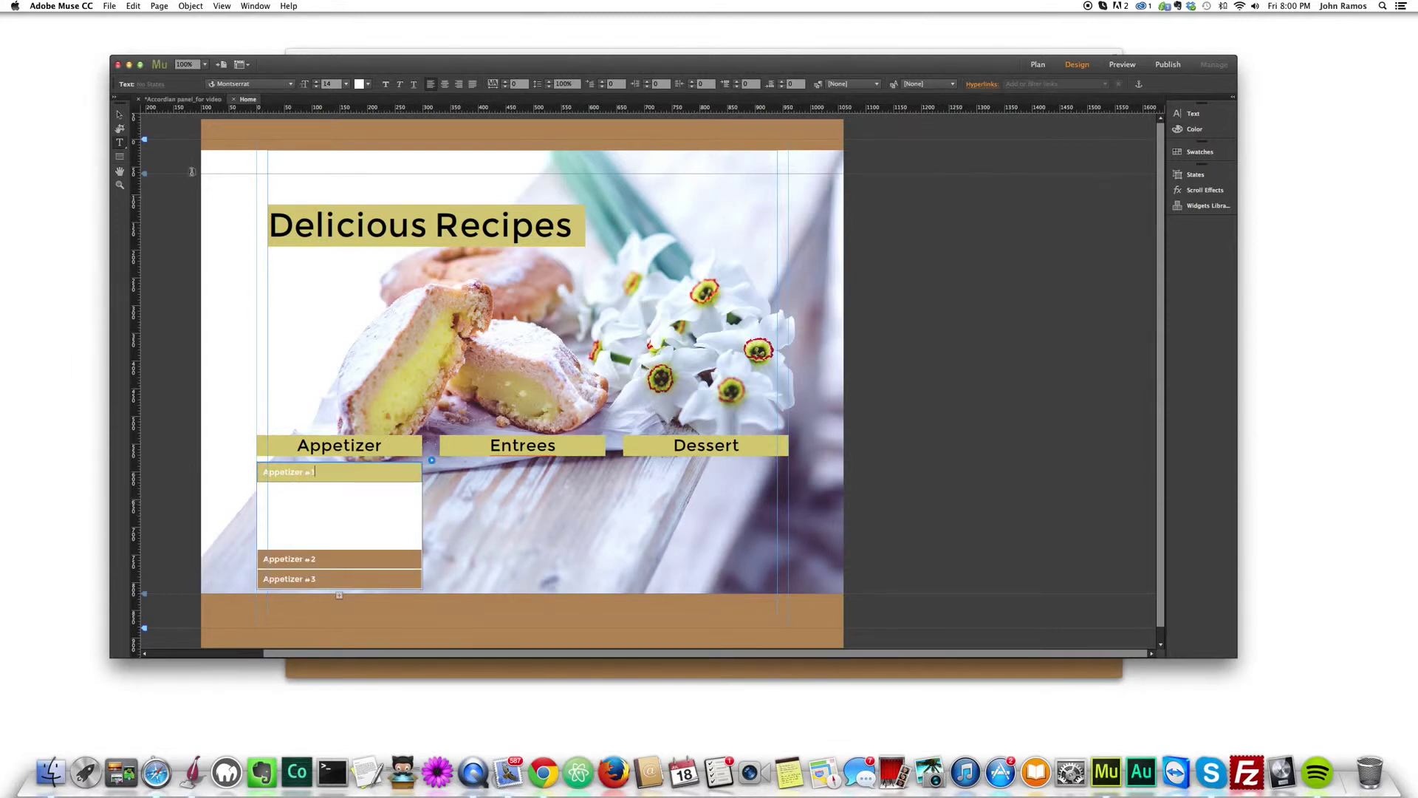
left_click_drag(278, 511, 359, 530)
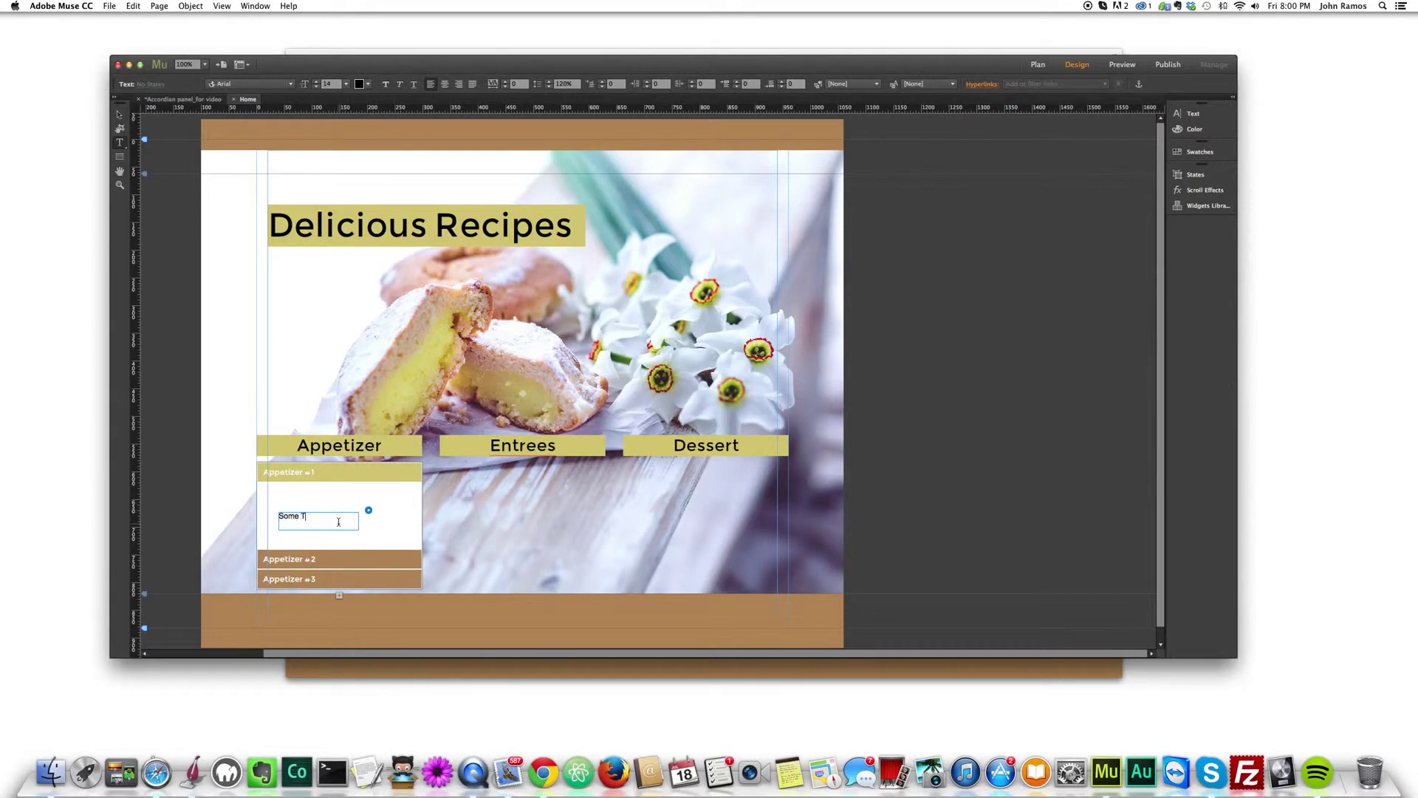
left_click(119, 115)
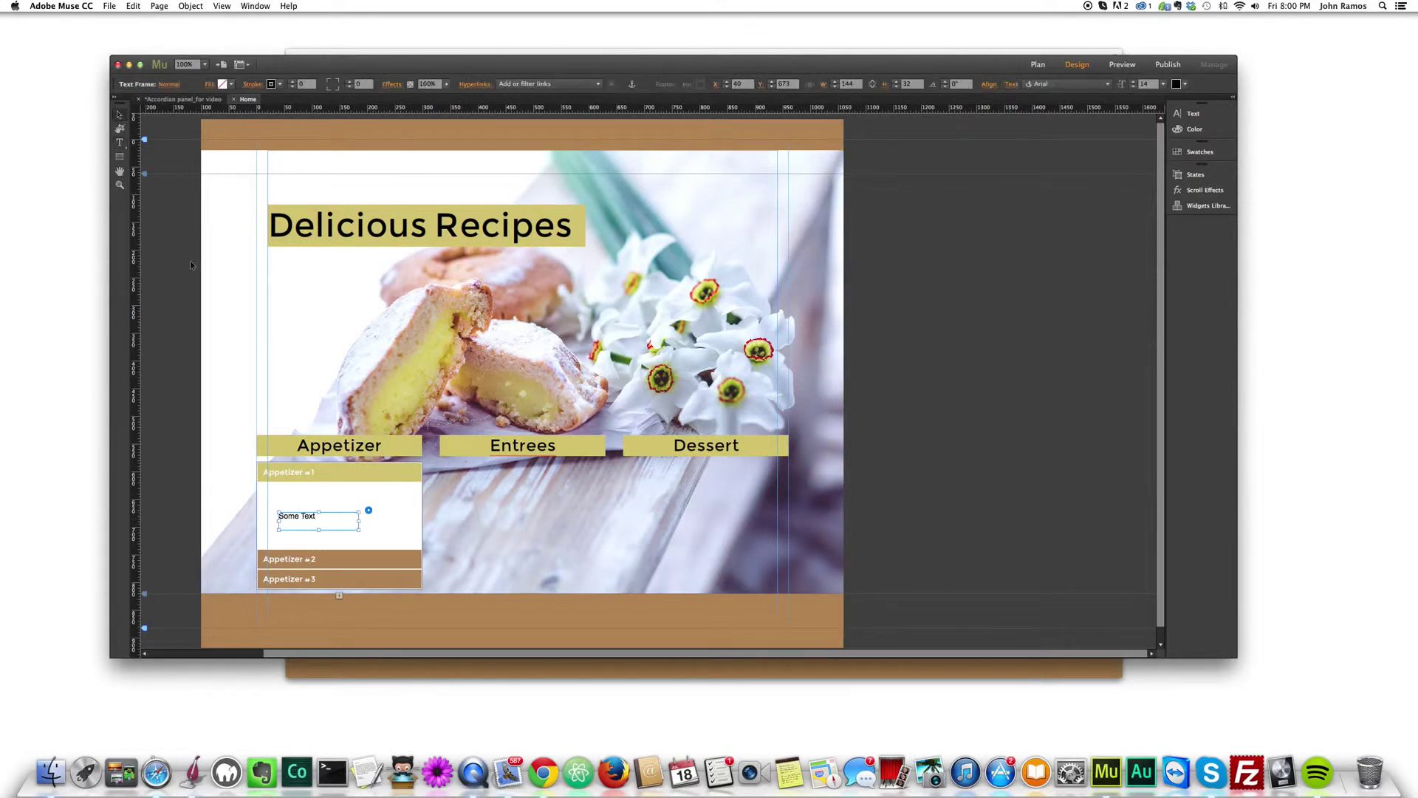
left_click_drag(291, 517, 281, 494)
Paste a copy of the "Some Text" frame into the upper-left corner of the Appetizer #2 and Appetizer #3 content areas.
left_click(291, 566)
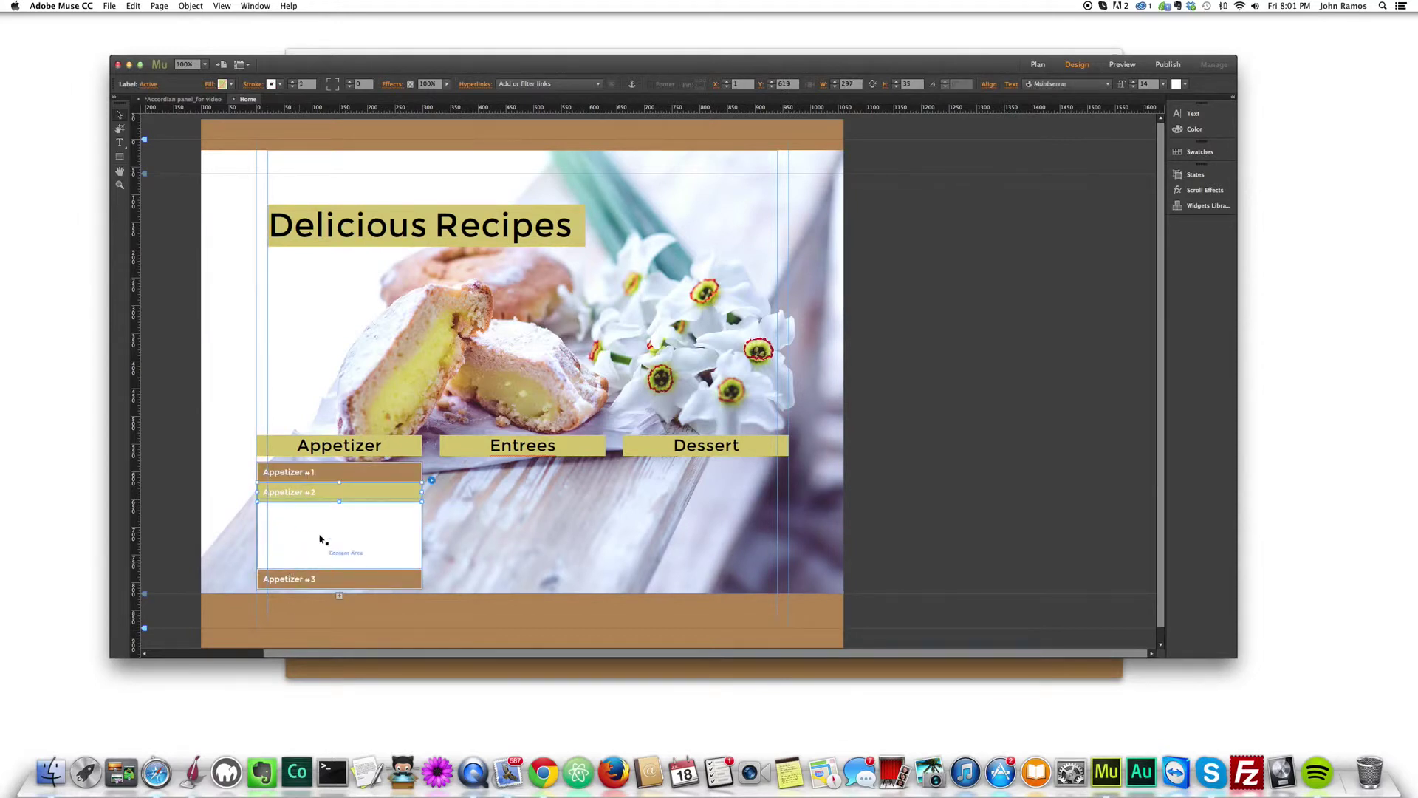
key("cmd+v")
left_click(320, 519)
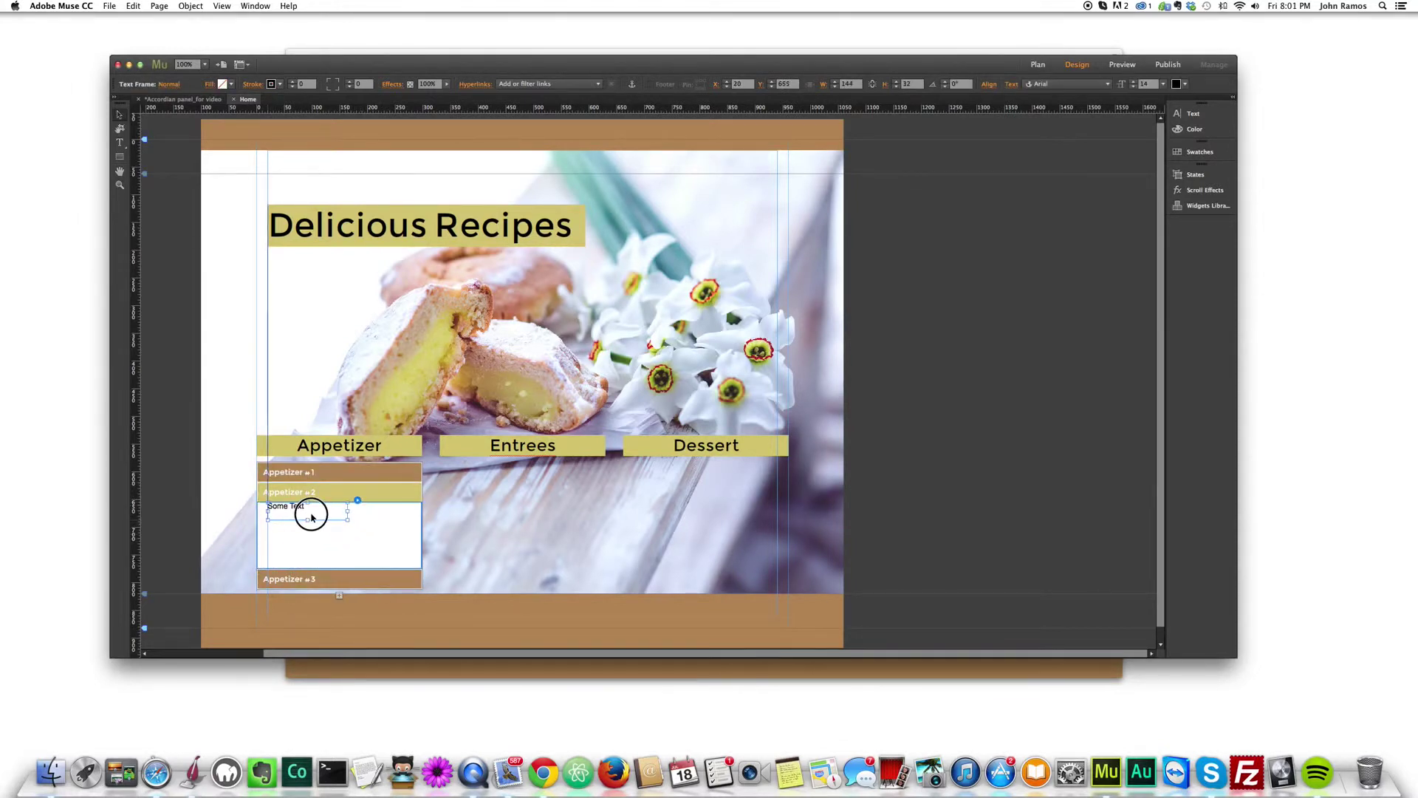
left_click(288, 578)
key("super+v")
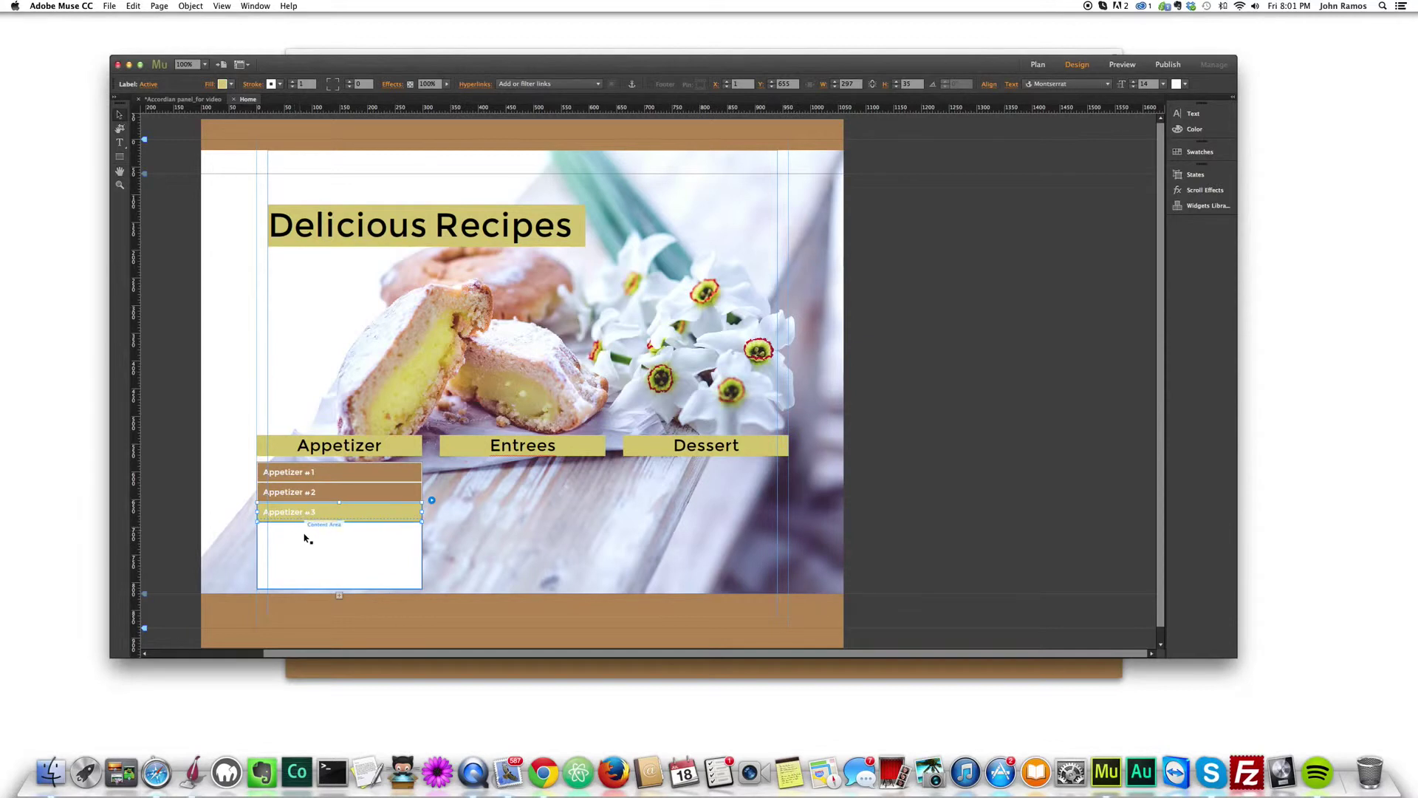
left_click_drag(322, 526, 291, 527)
Duplicate the whole Appetizer accordion and align the copy directly beneath the Entrees heading.
left_click(155, 449)
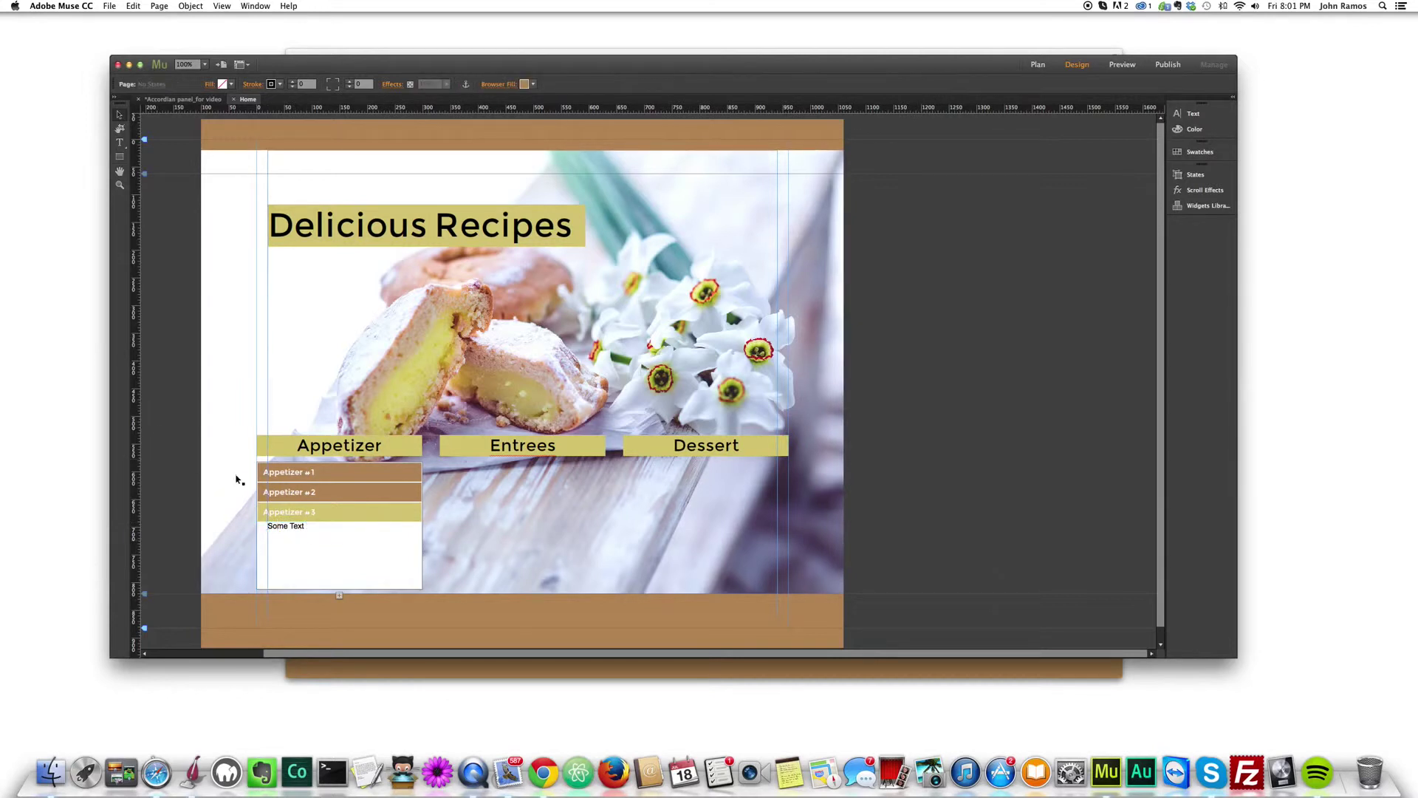
left_click(320, 486)
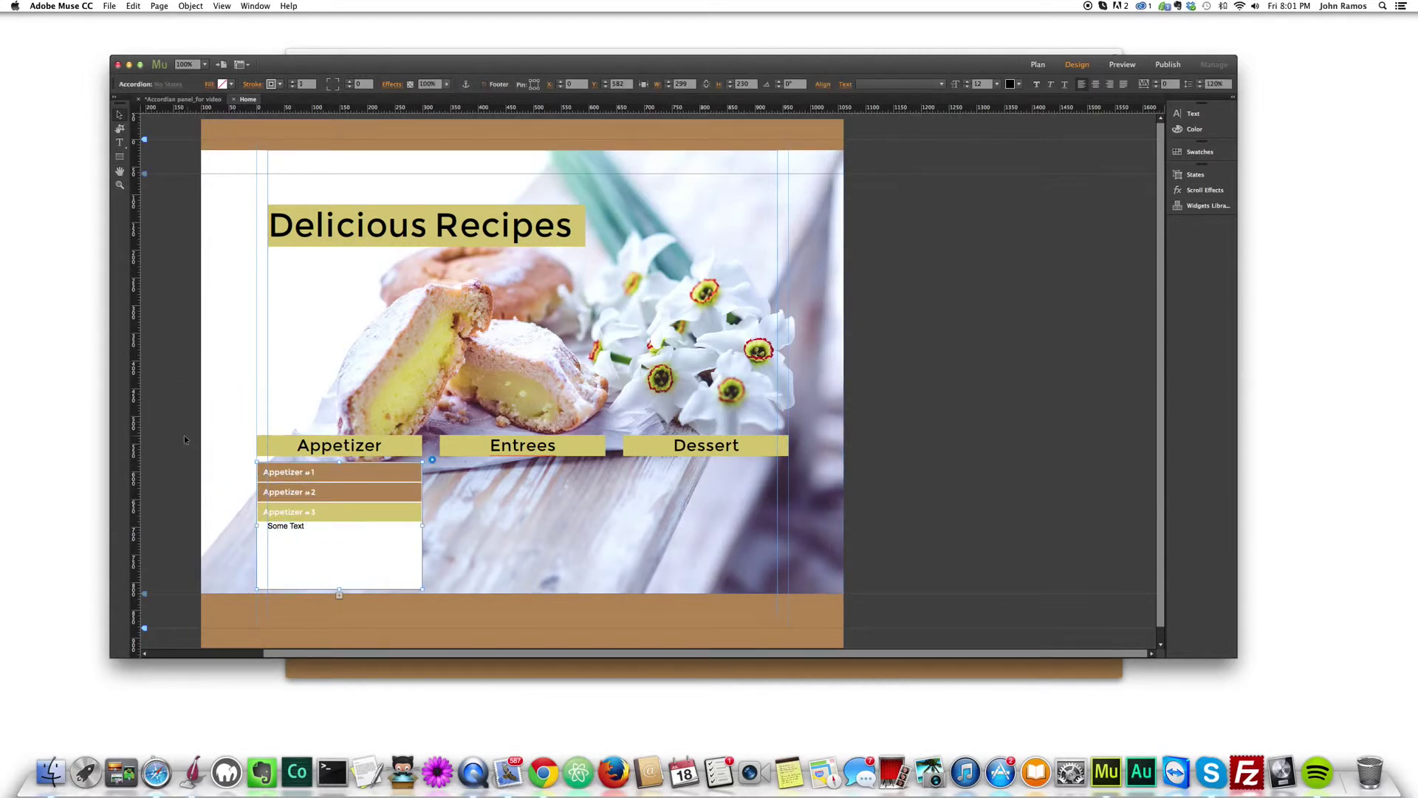
left_click_drag(296, 480, 475, 468)
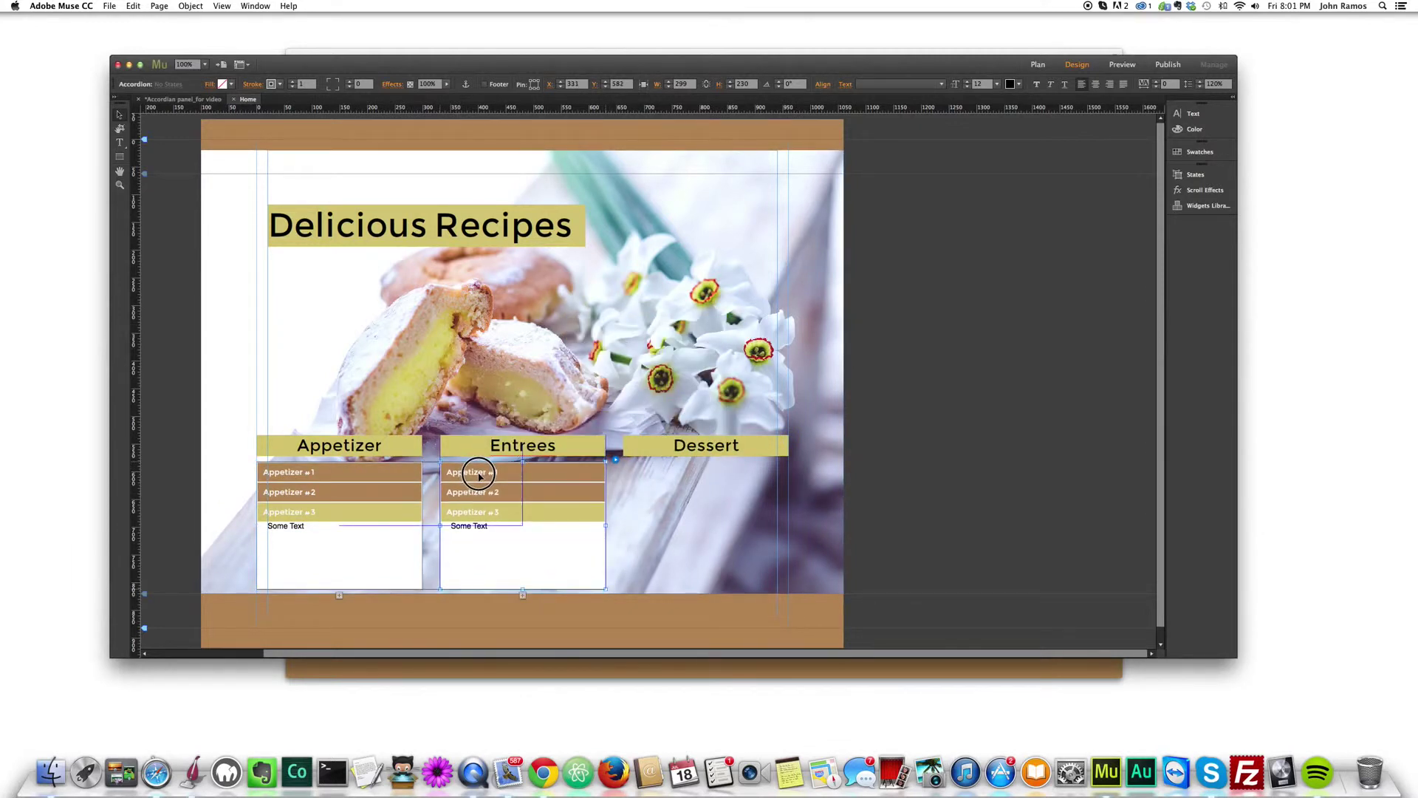
Place another copy of the Appetizer accordion directly beneath the Dessert heading, level with the other two accordions.
key("cmd+z")
left_click_drag(619, 363, 657, 474)
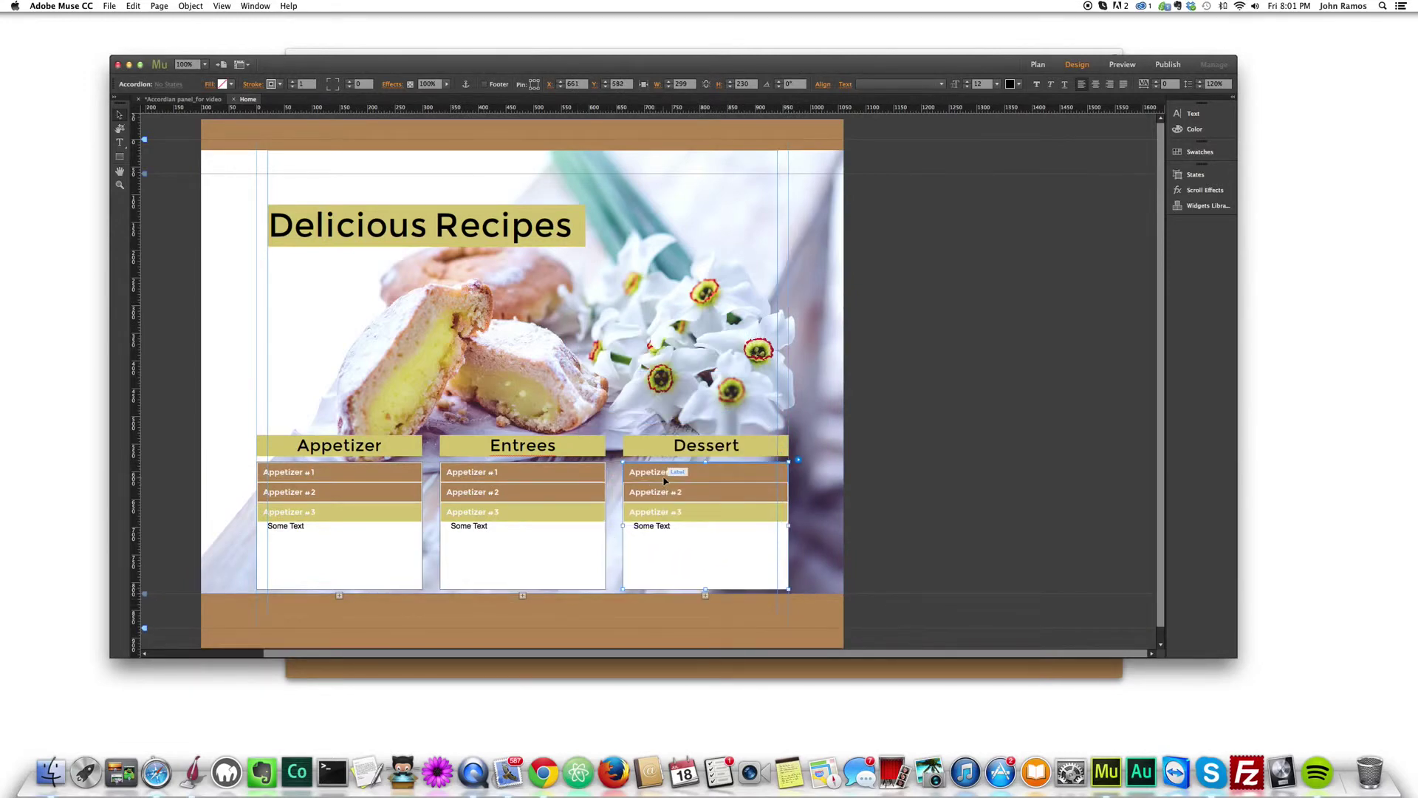
Preview the page in the browser and test opening the panels of the Entrees, Dessert and Appetizer accordions.
key("super+alt+e")
left_click(690, 441)
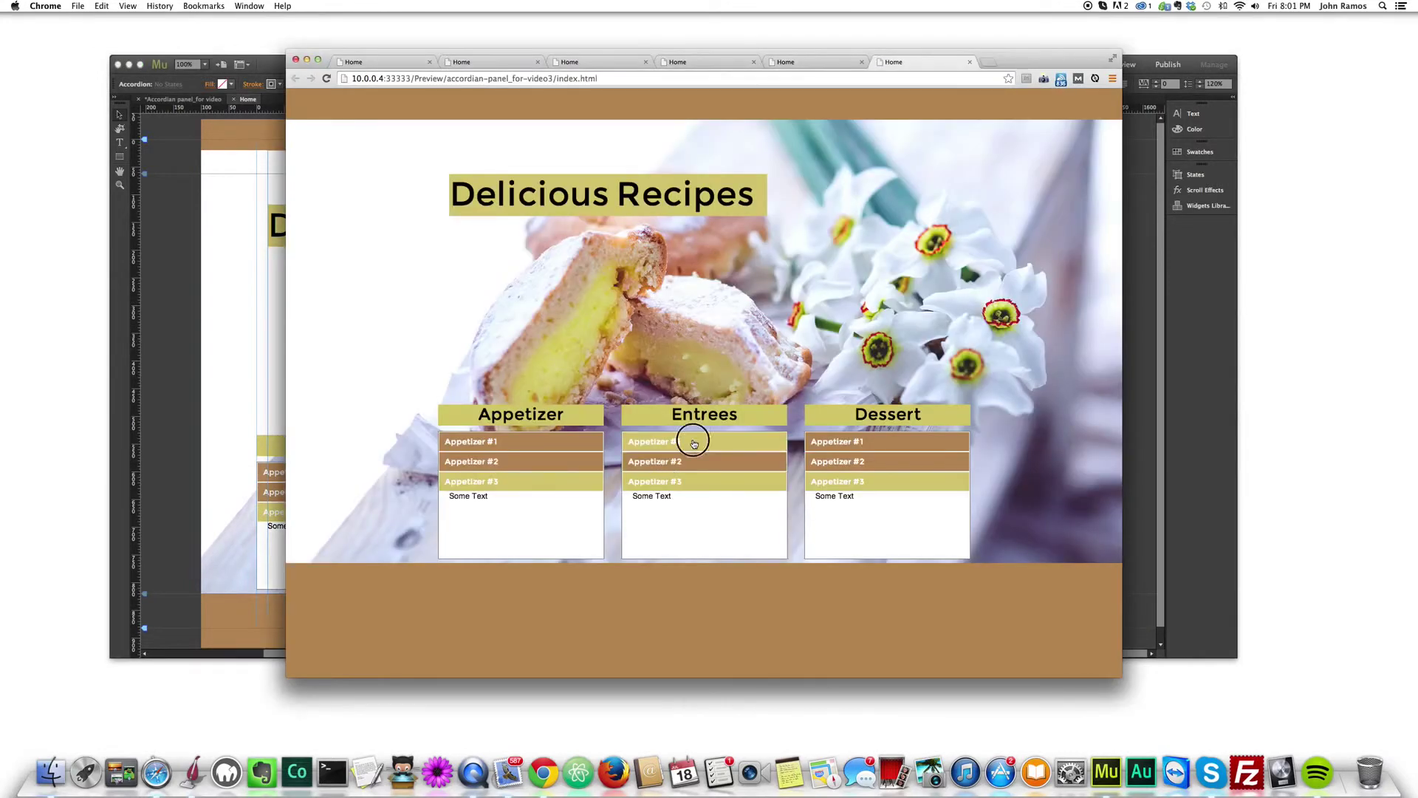
left_click(694, 523)
left_click(699, 547)
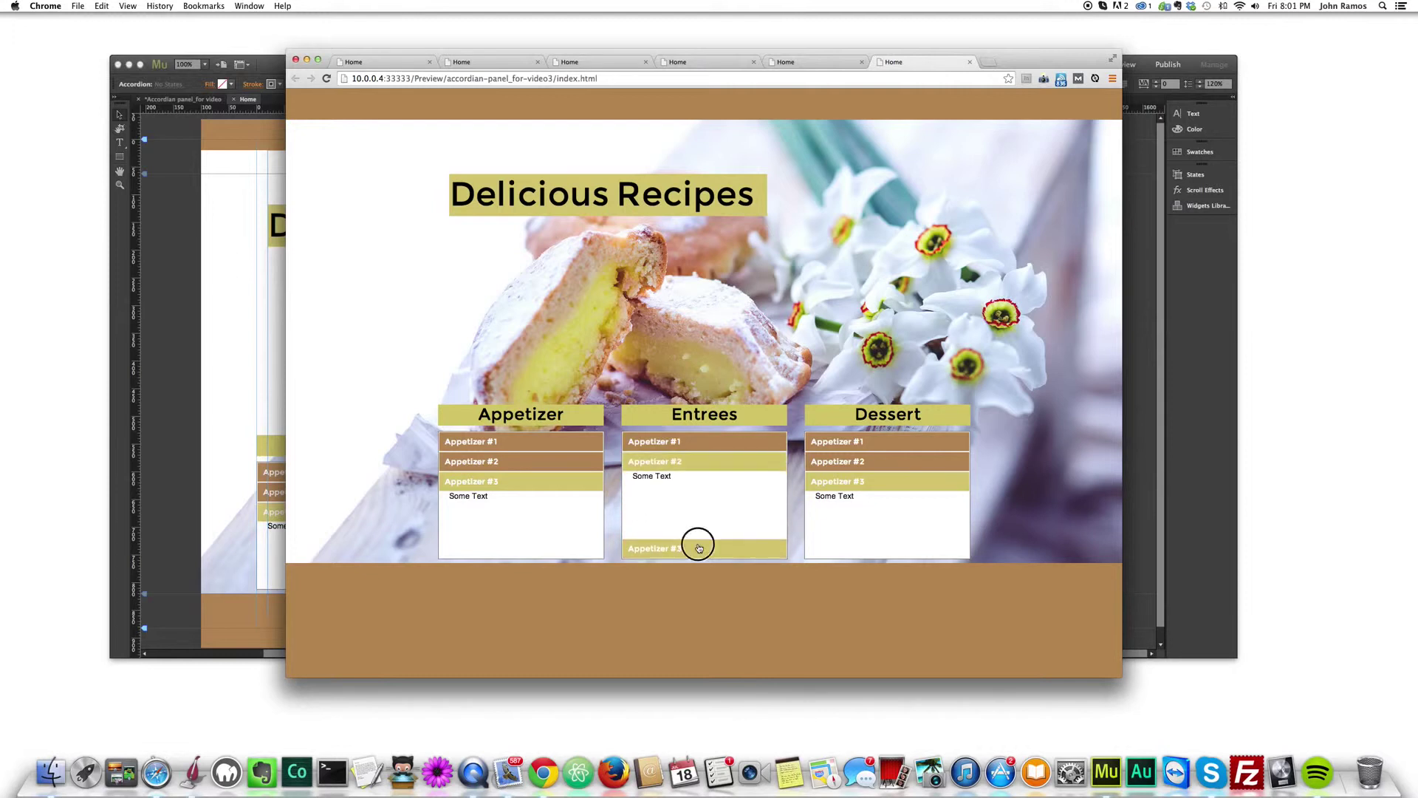
left_click(898, 462)
left_click(895, 443)
left_click(550, 461)
left_click(550, 441)
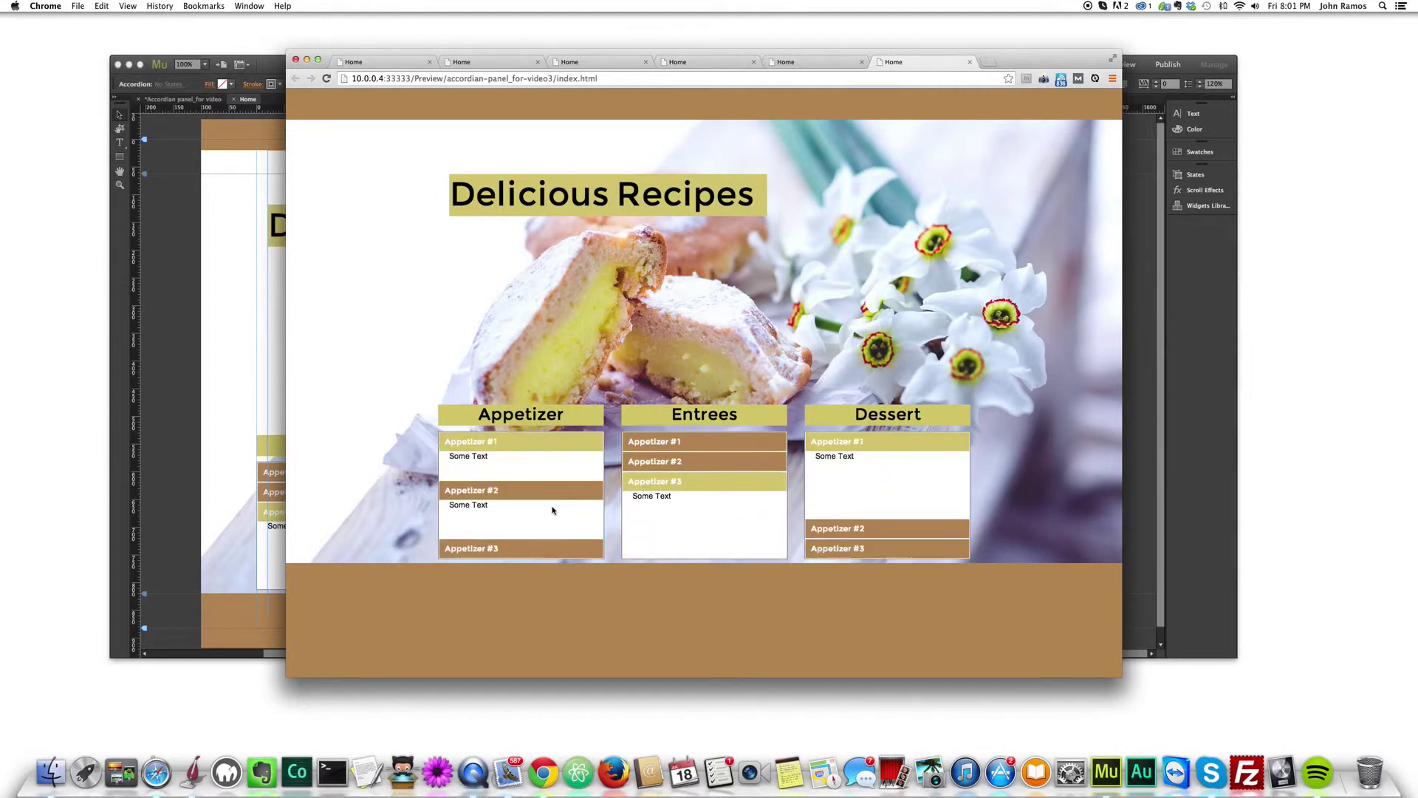
left_click(509, 548)
left_click(512, 461)
left_click(541, 444)
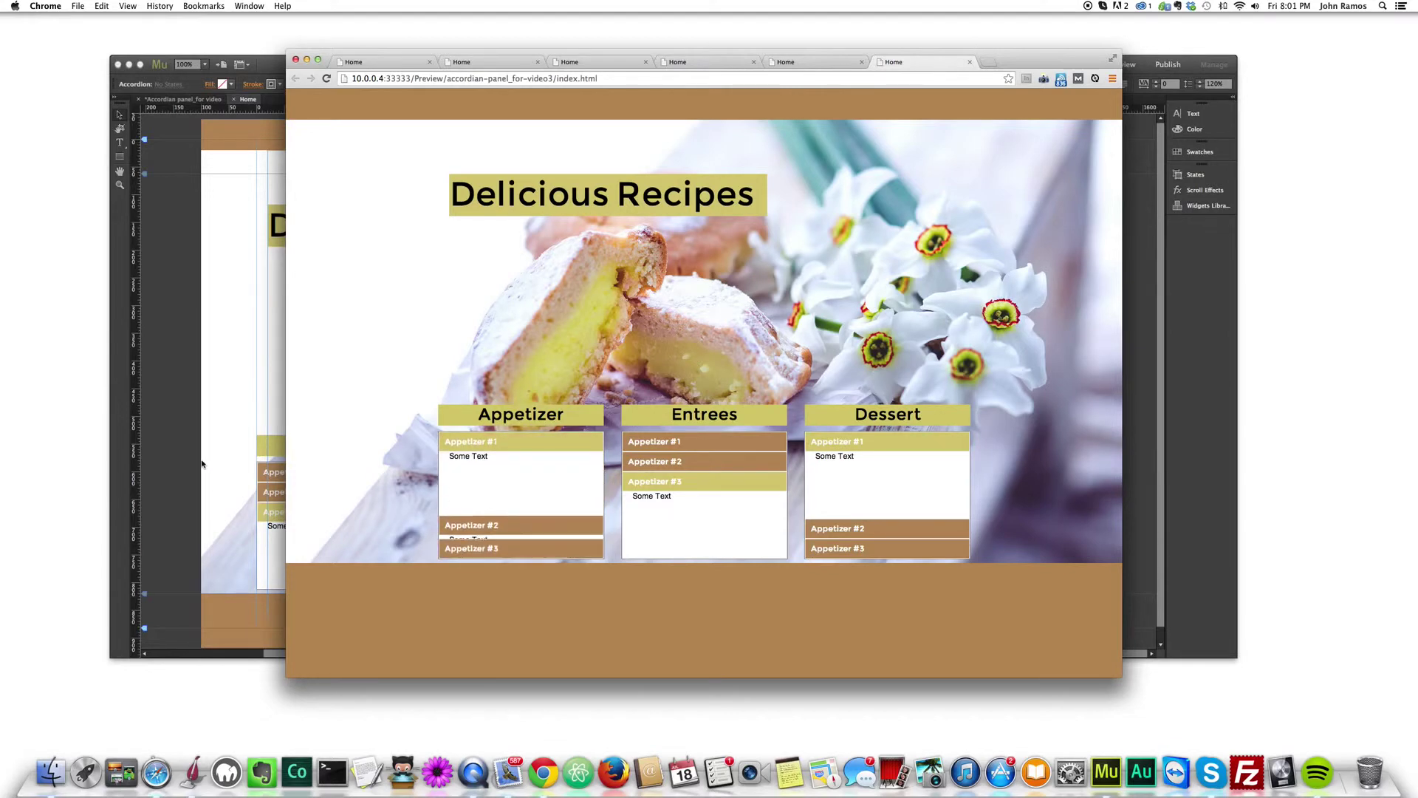
Back in Muse, change the texts in the Appetizer accordion's second and third content areas to "Some Text #2" and "Some Text #3".
left_click(204, 463)
left_click(341, 493)
left_click(286, 507)
left_click(317, 507)
left_click(317, 509)
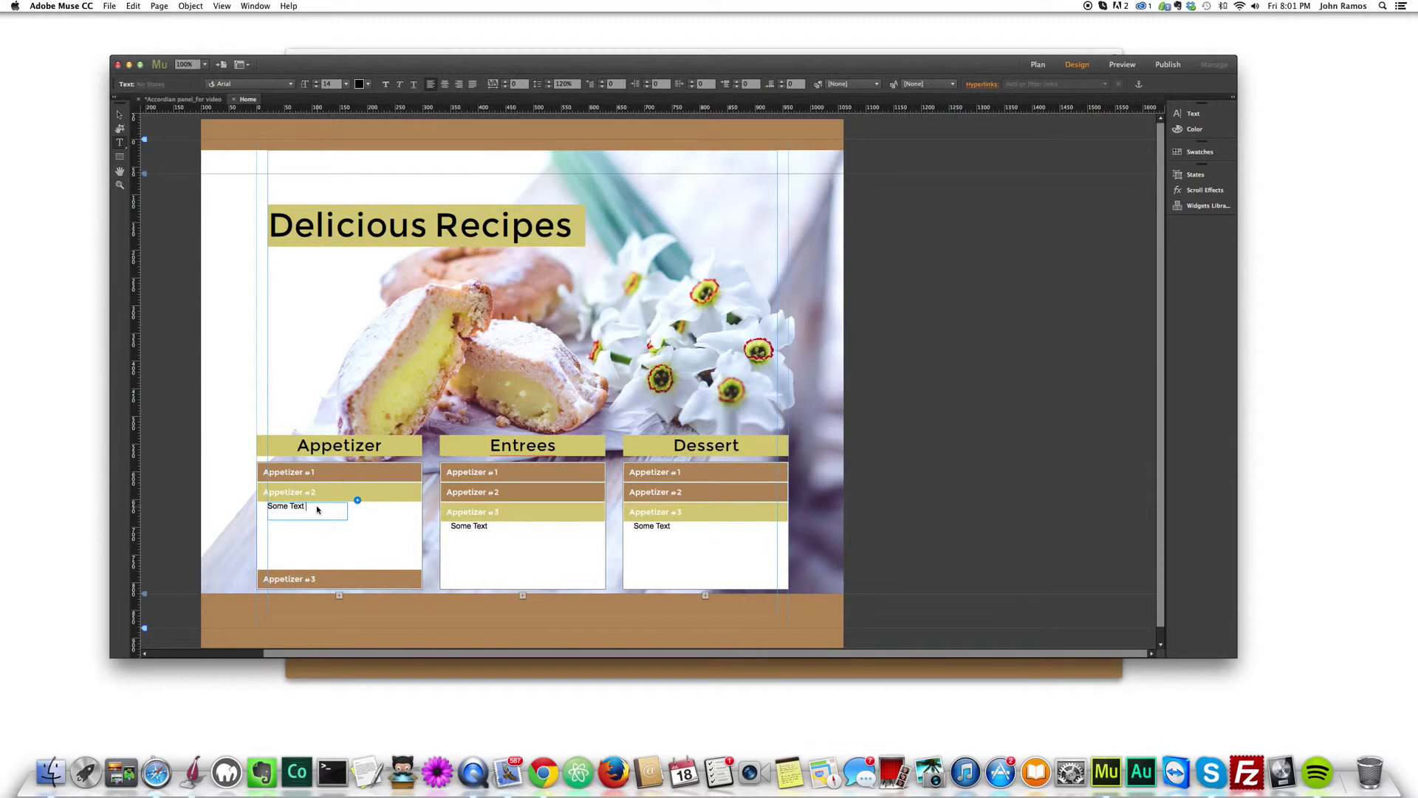
type("#2")
left_click(335, 579)
left_click(323, 562)
left_click(334, 528)
type("#3")
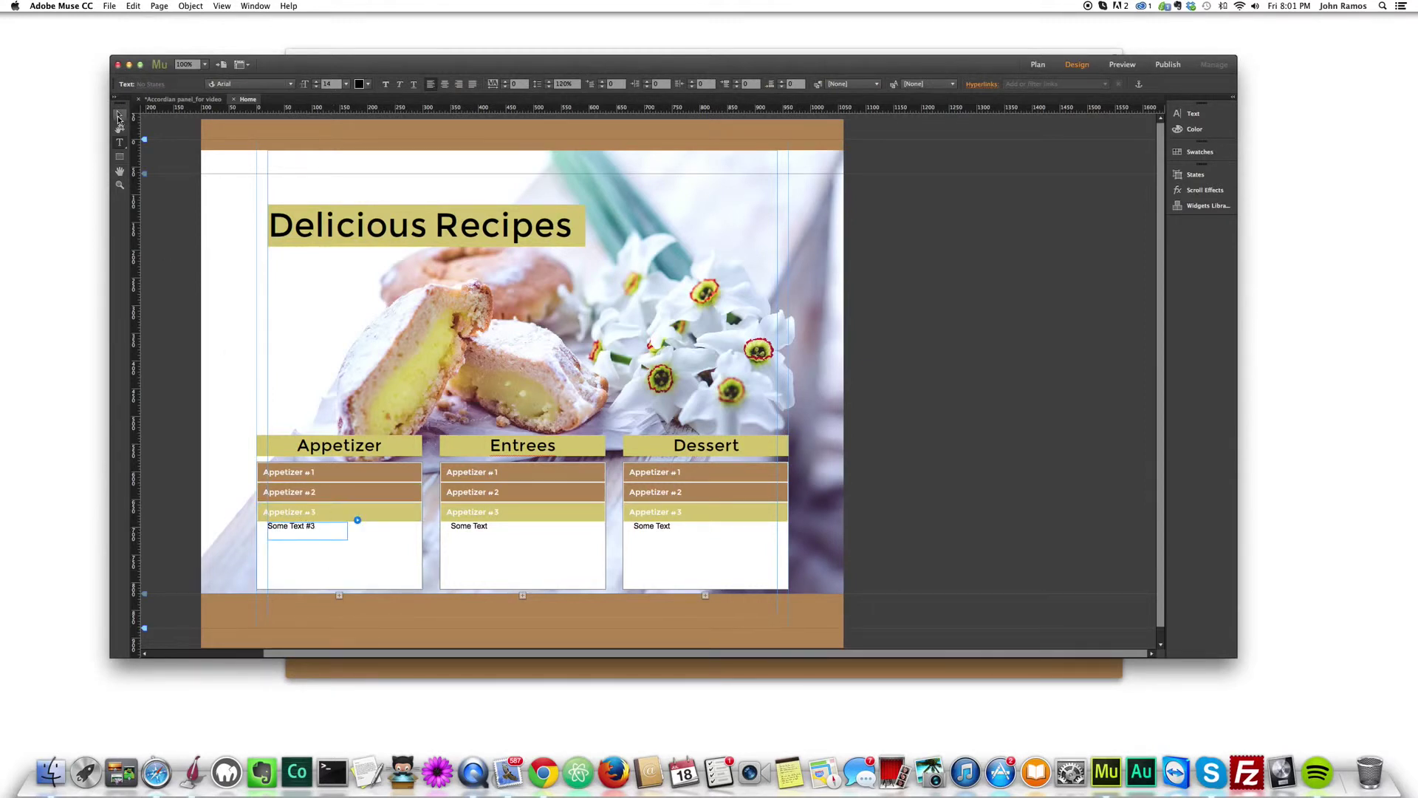
left_click(171, 273)
Preview the page in the browser again and check the edited texts in the Appetizer accordion's panels.
key("super+alt+e")
left_click(513, 443)
left_click(514, 547)
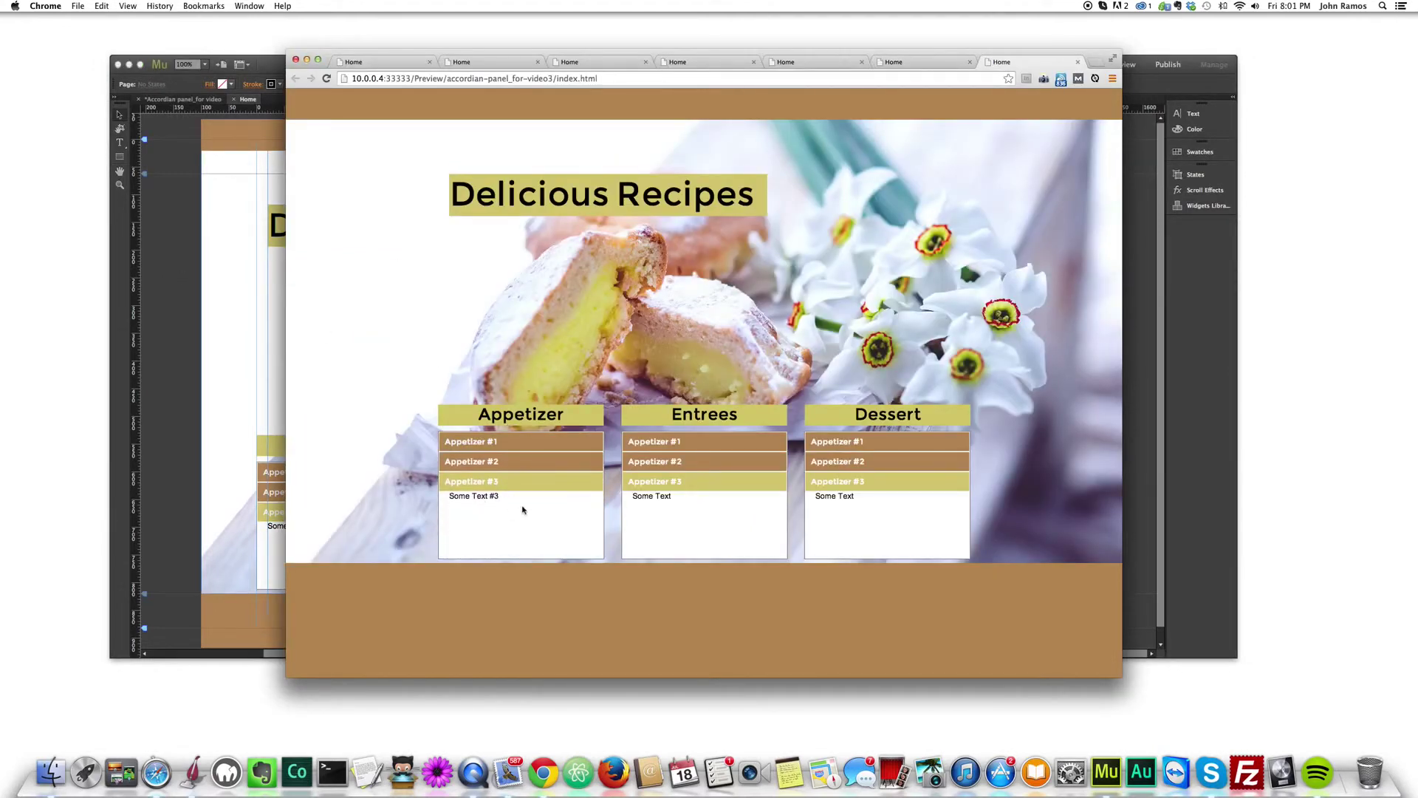
left_click(491, 461)
Back in Muse, set the font of the "Some Text #3" frame in the Appetizer accordion to Montserrat.
left_click(271, 537)
left_click(308, 532)
left_click(316, 528)
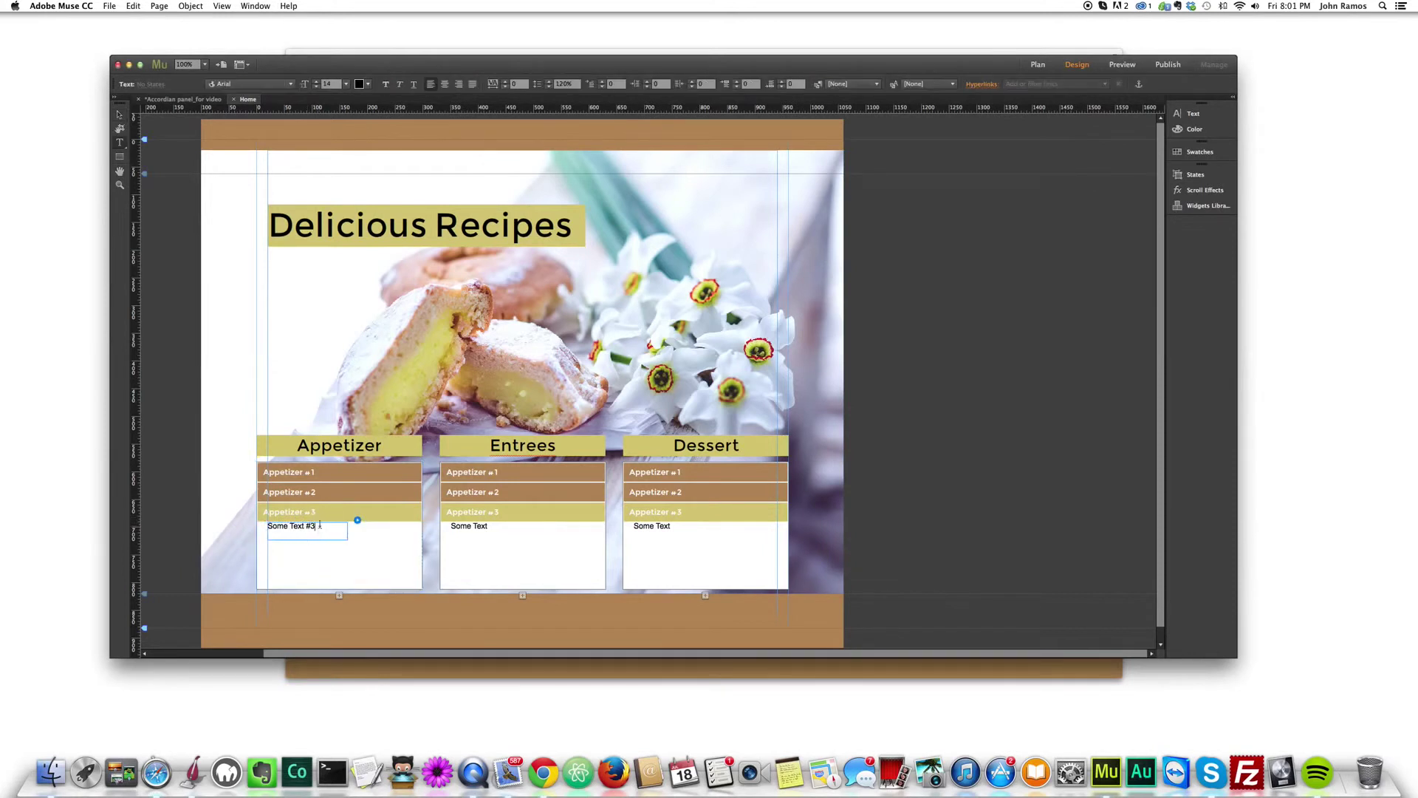
left_click(121, 116)
left_click(1071, 83)
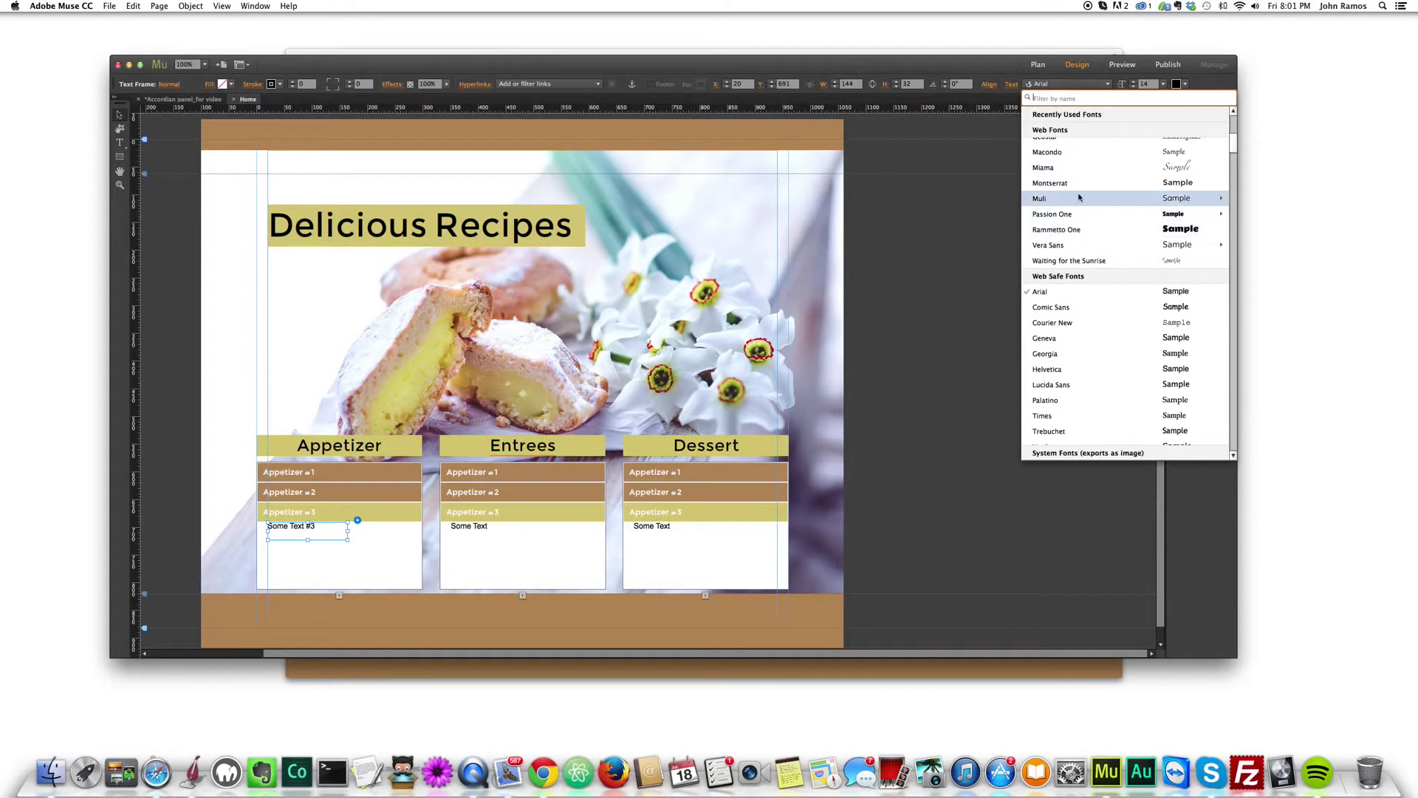
left_click(1078, 183)
left_click(166, 216)
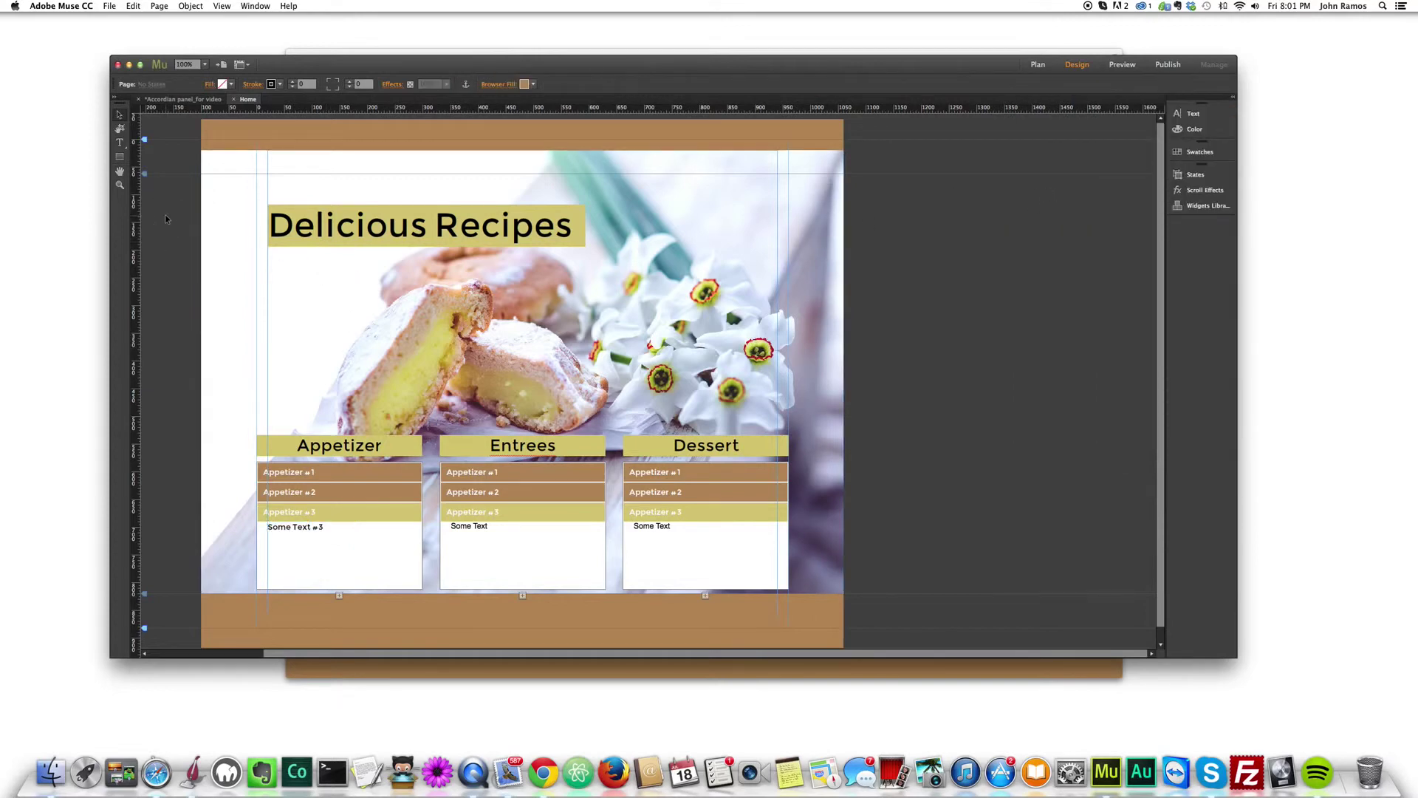
Preview the page in the browser to check the font change and test the Appetizer and Dessert accordion panels.
key("super+shift+e")
left_click(516, 462)
left_click(527, 442)
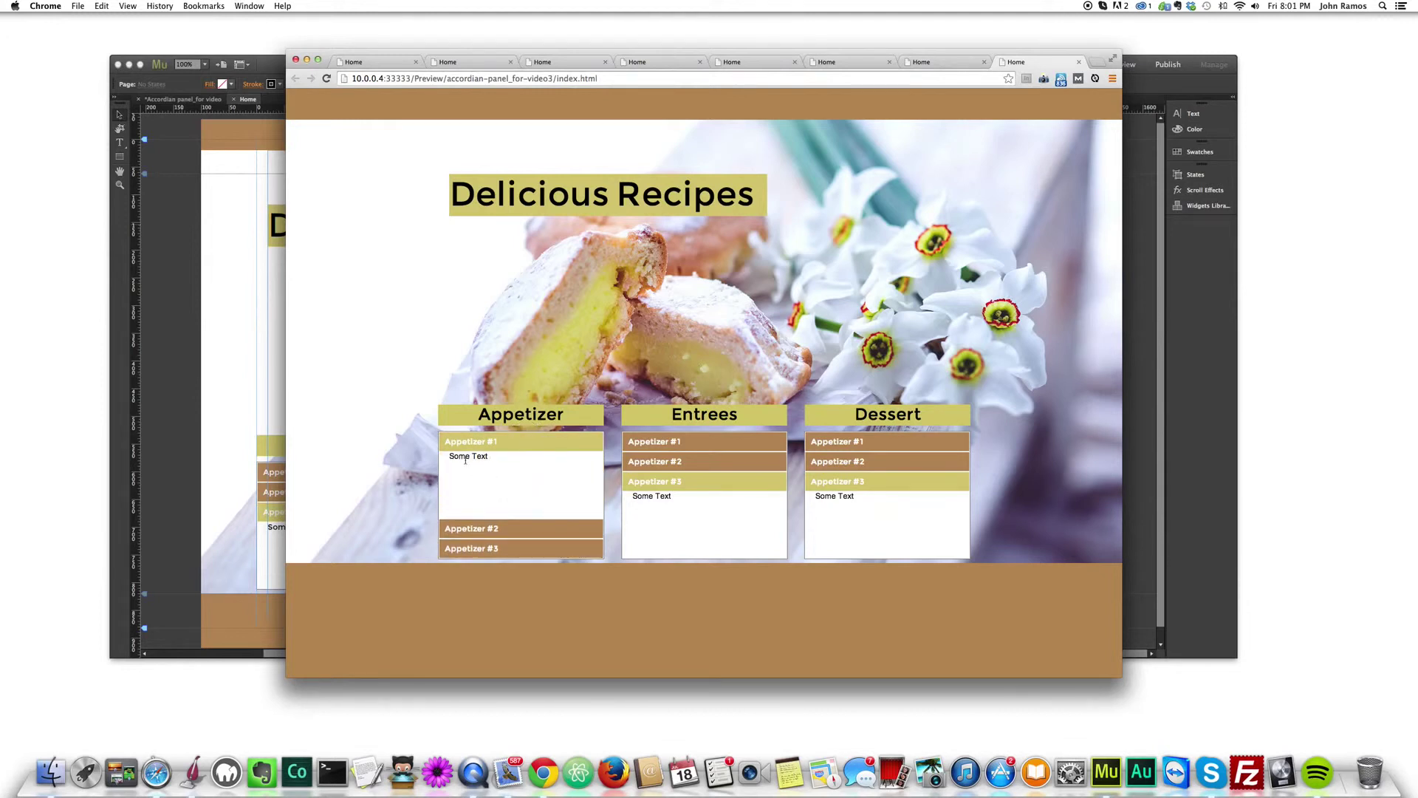
left_click(503, 526)
left_click(569, 549)
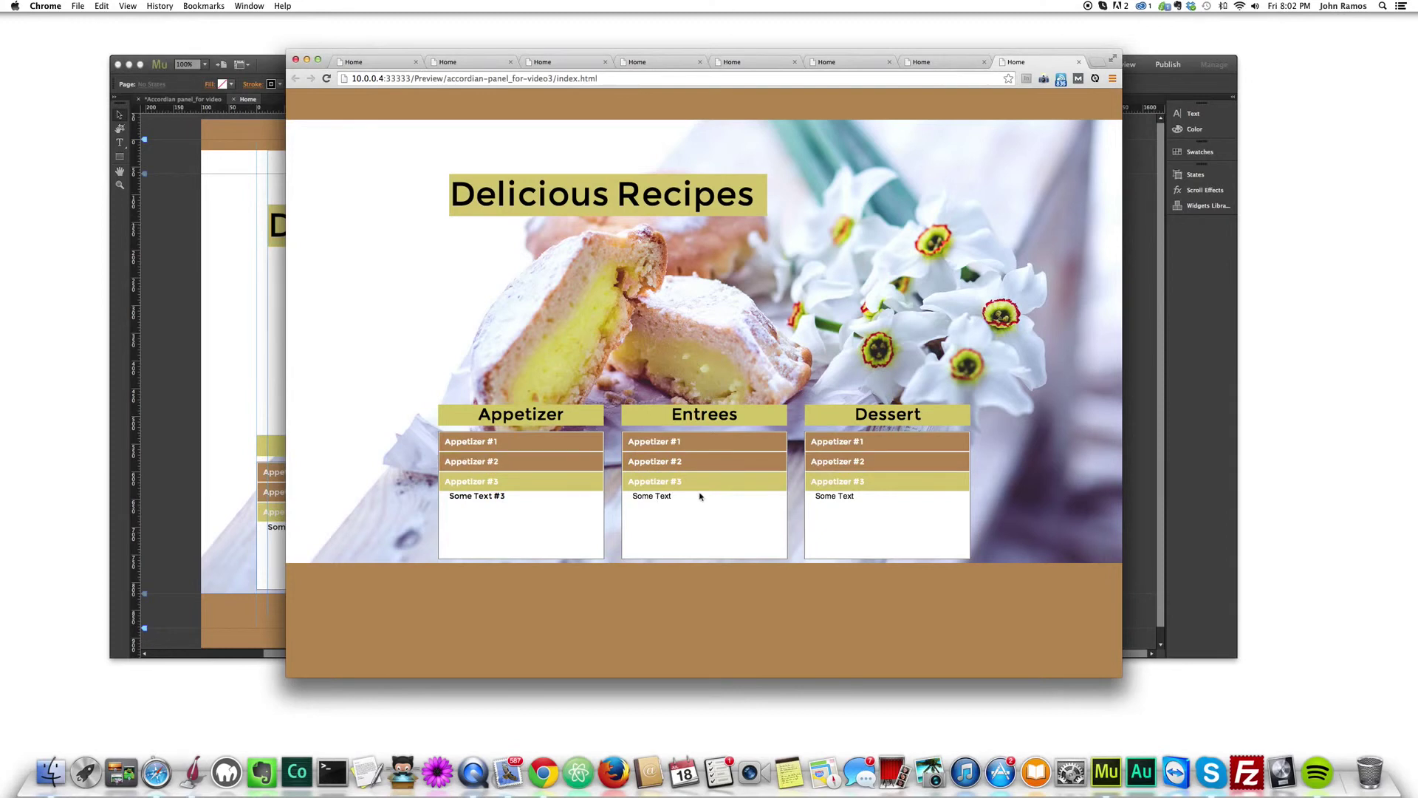
left_click(843, 441)
left_click(857, 529)
left_click(830, 442)
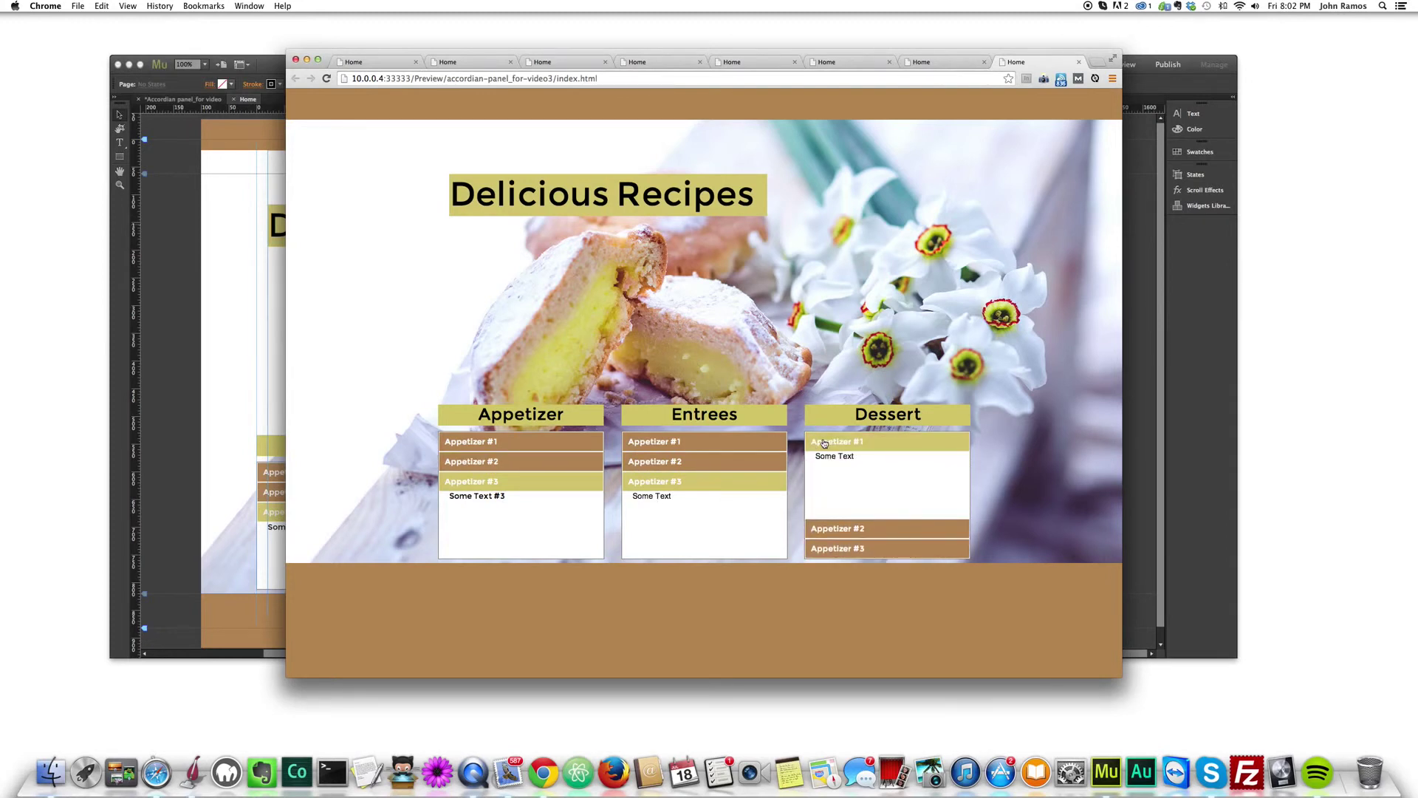